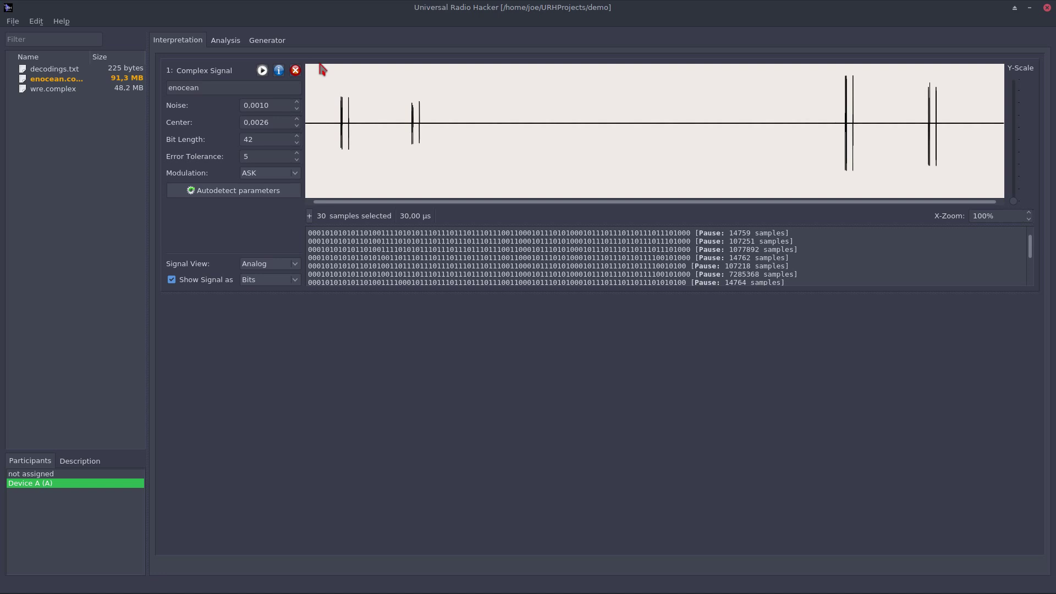
left_click(217, 44)
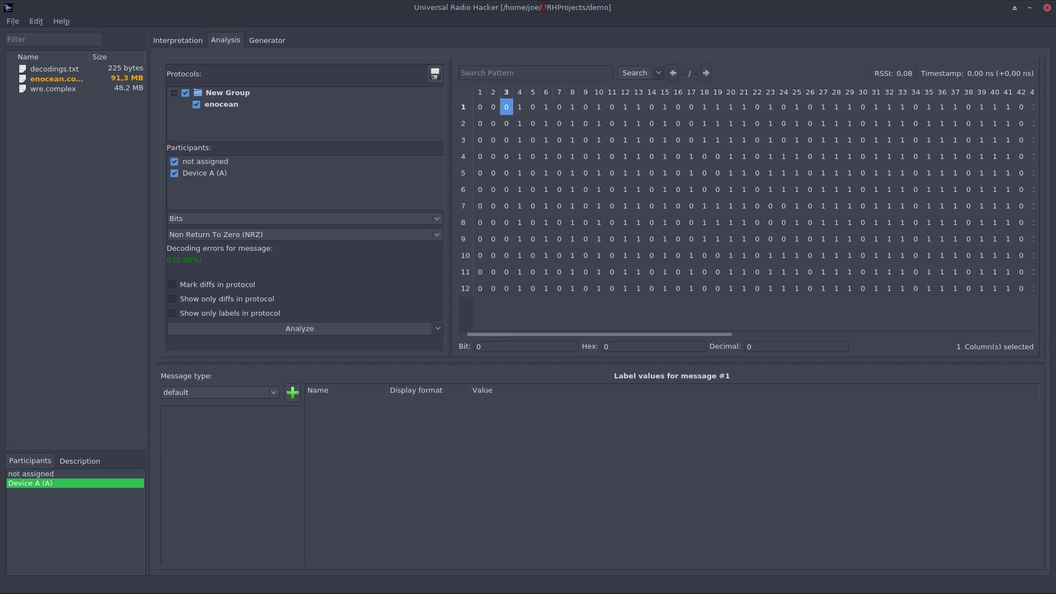
key("Right")
left_click_drag(627, 336, 413, 250)
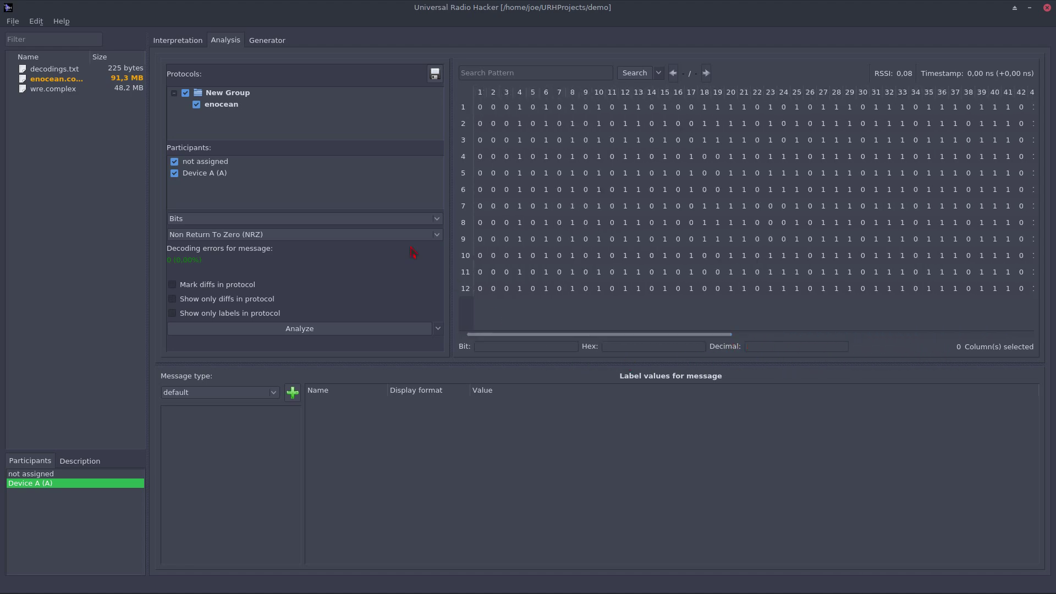
Switch the message view from Bits to Hex and compare column 6 in messages 2 and 5.
left_click(195, 220)
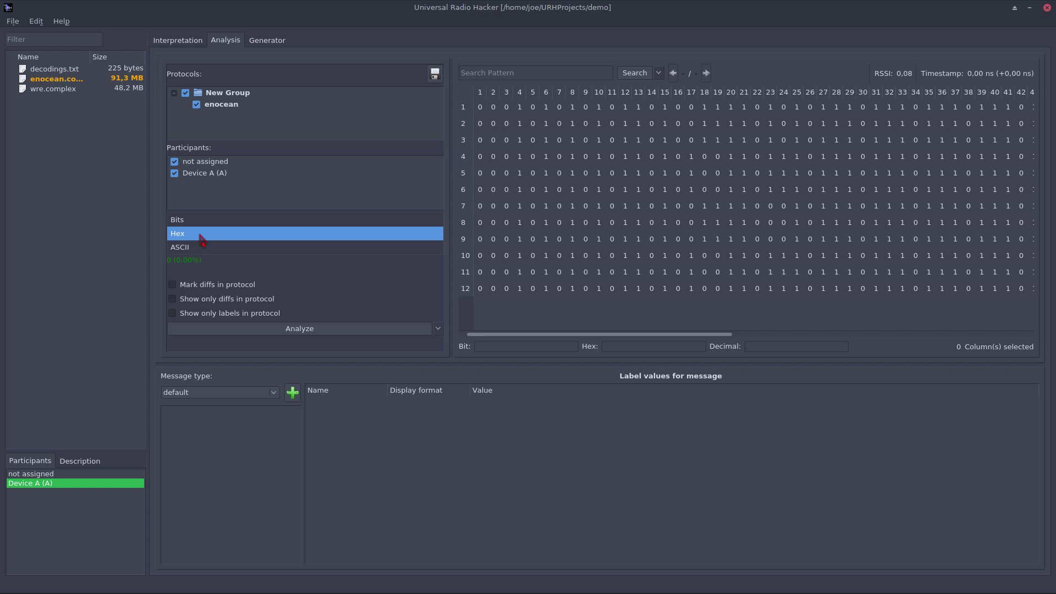
left_click(202, 236)
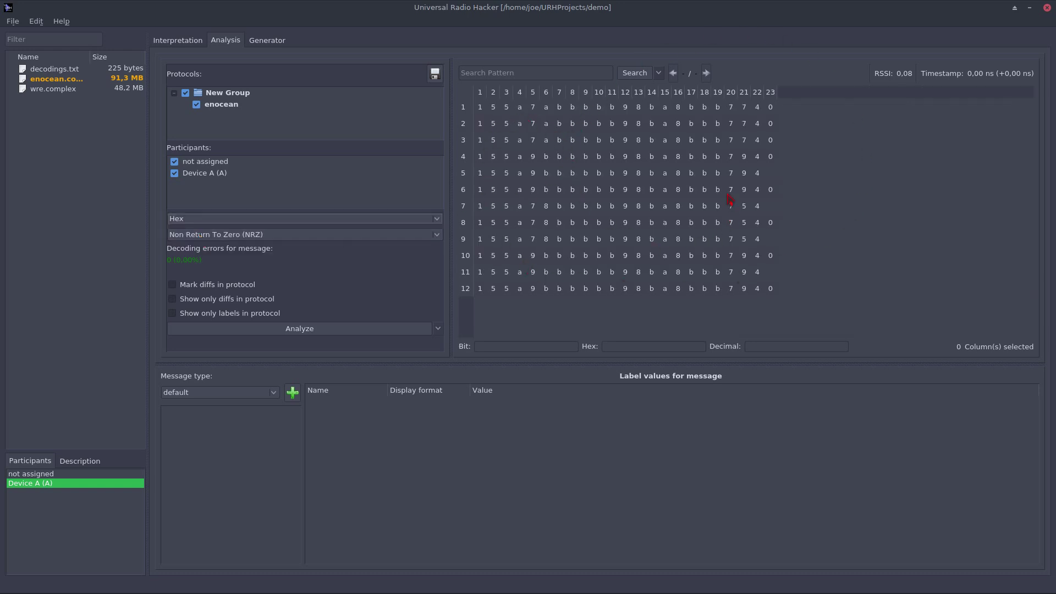
left_click(550, 124)
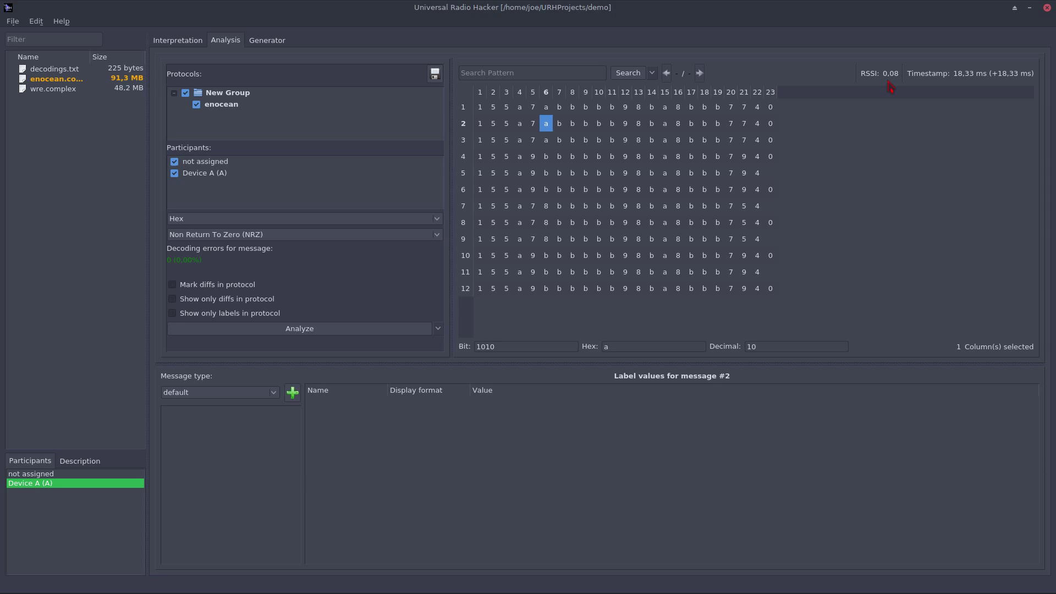
key("Down")
key("Down")
key("Down")
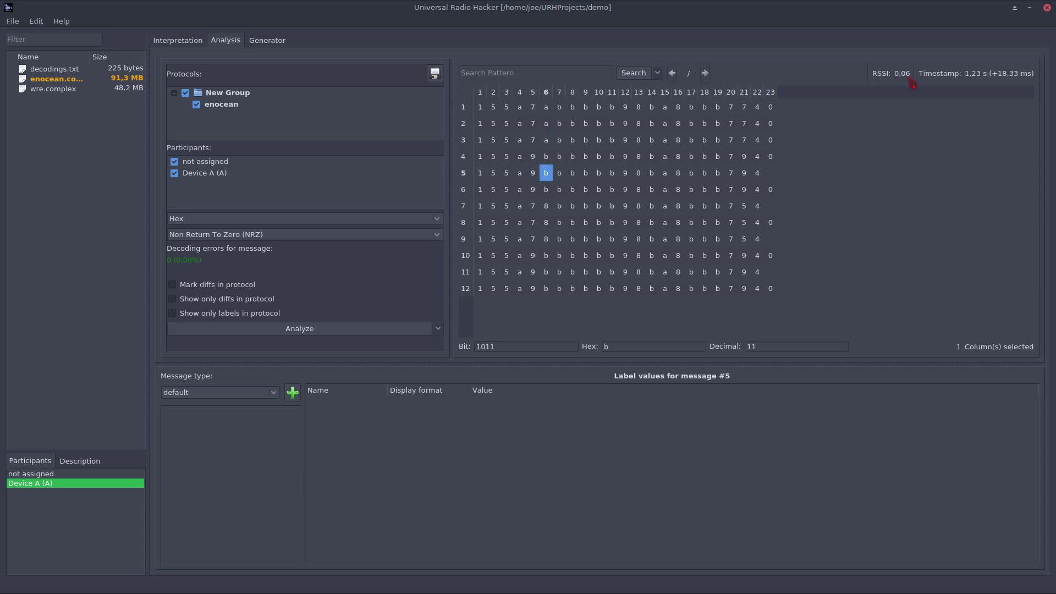
mouse_move(985, 78)
Search for the hex pattern abbb and step to the third match, in message 3.
left_click(521, 75)
type("abbb")
left_click(638, 74)
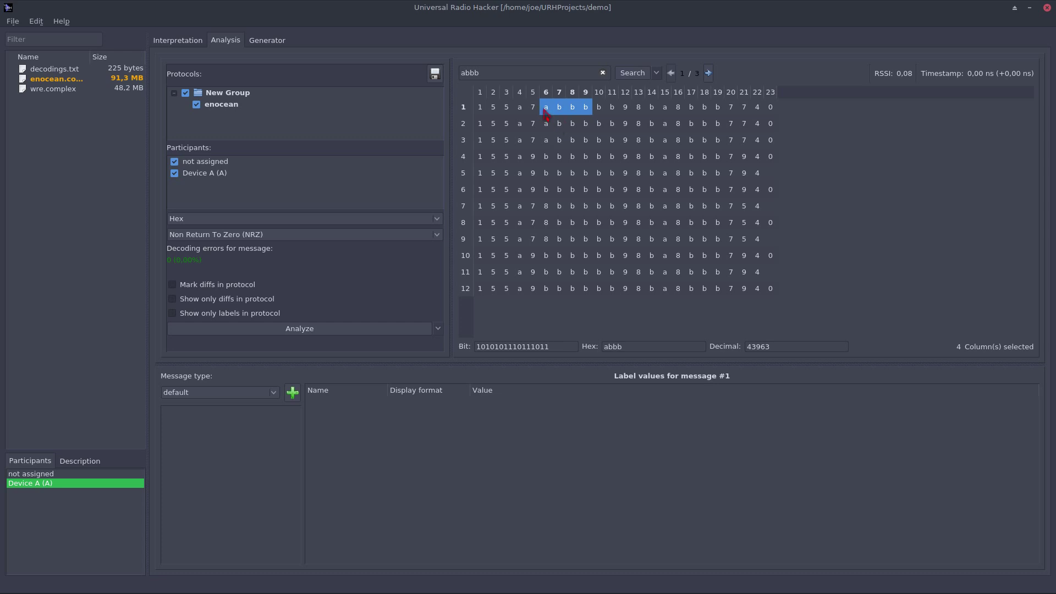
left_click(709, 74)
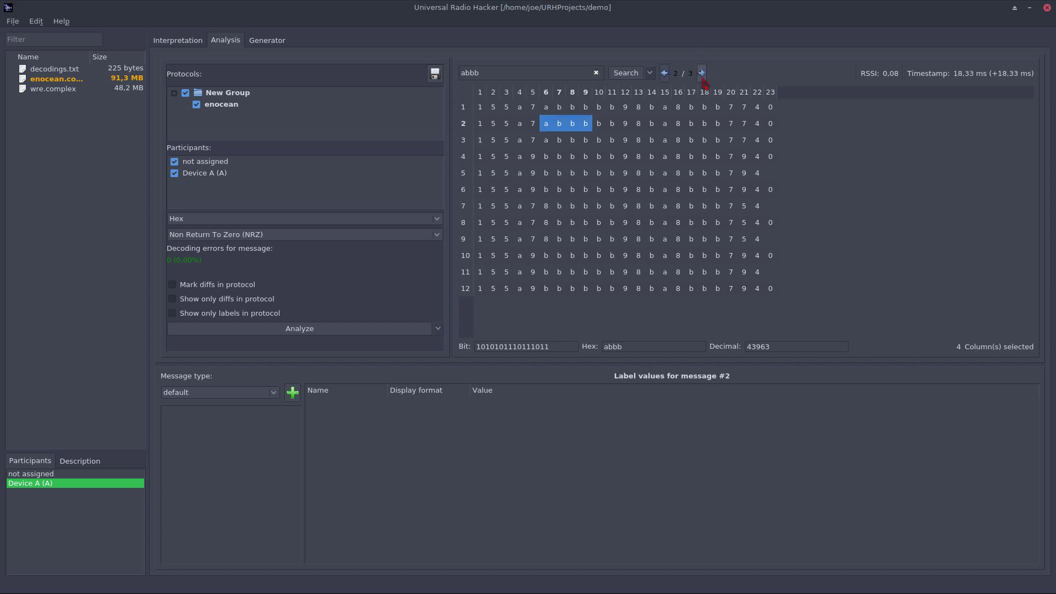
left_click(702, 73)
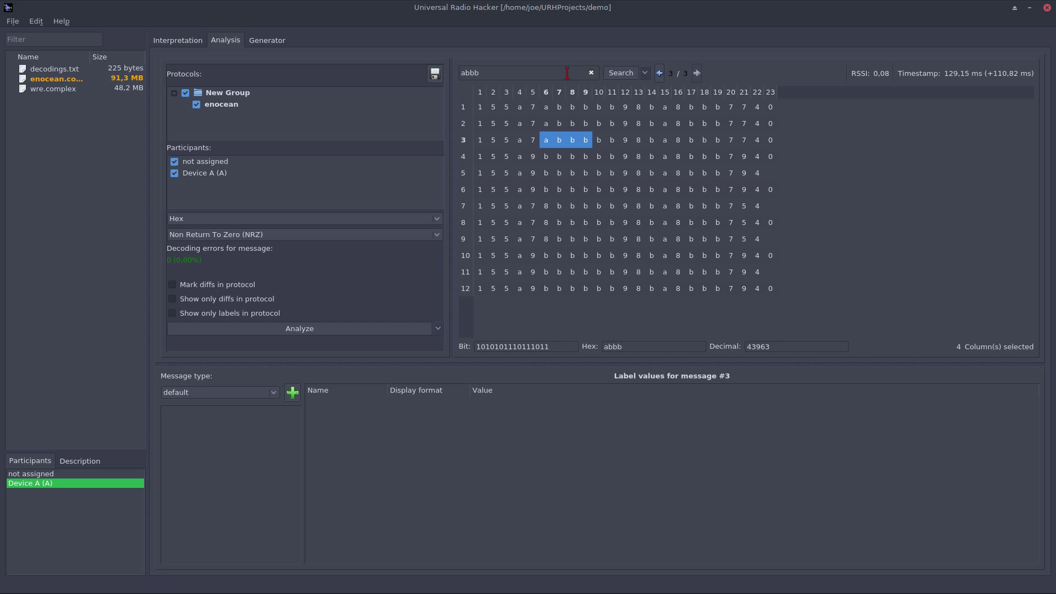
left_click(534, 174)
right_click(539, 177)
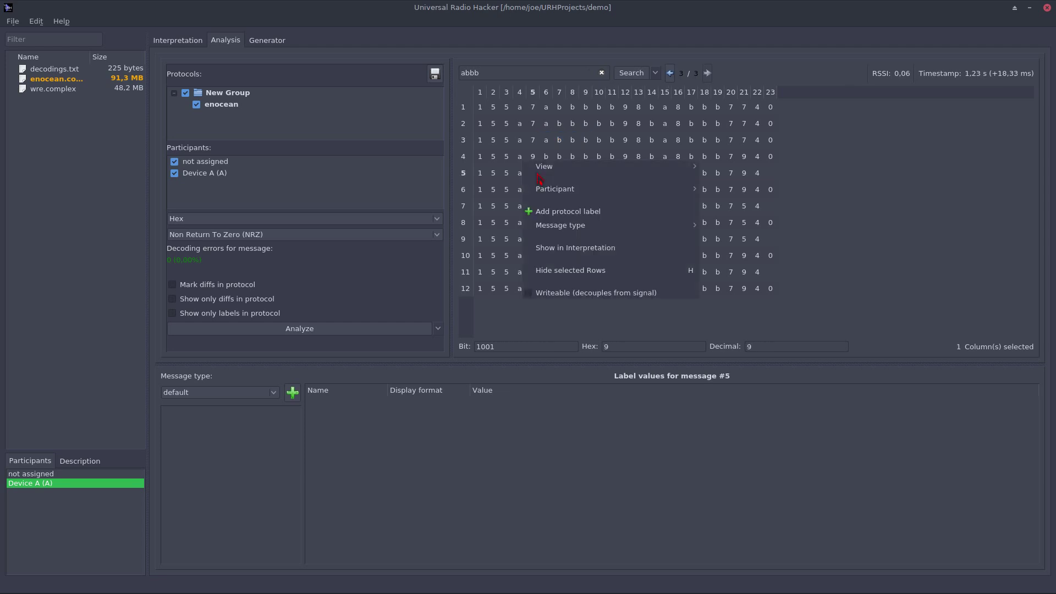
left_click(560, 269)
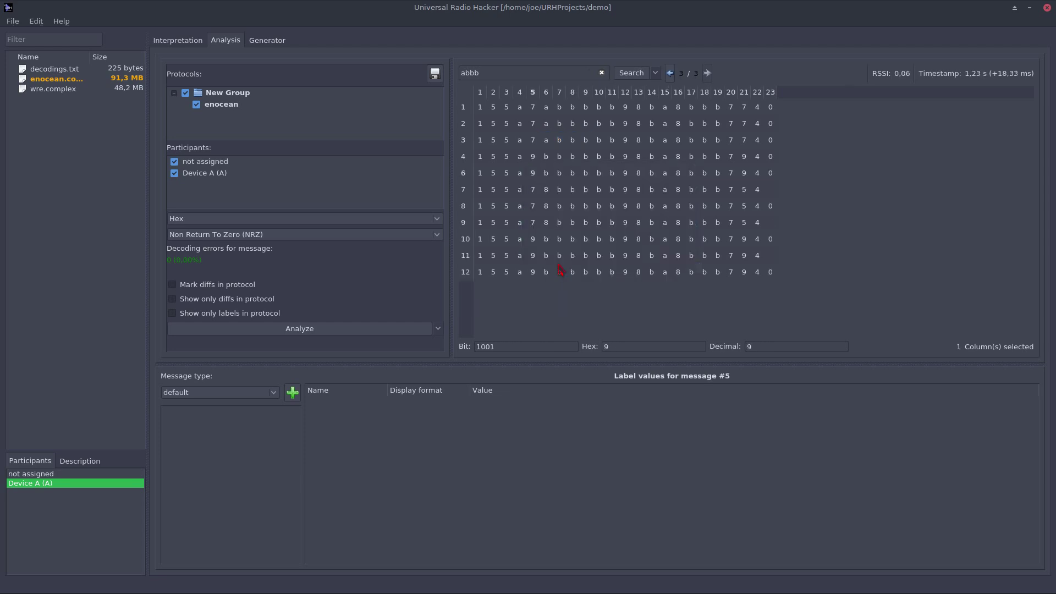
left_click(534, 173)
right_click(535, 174)
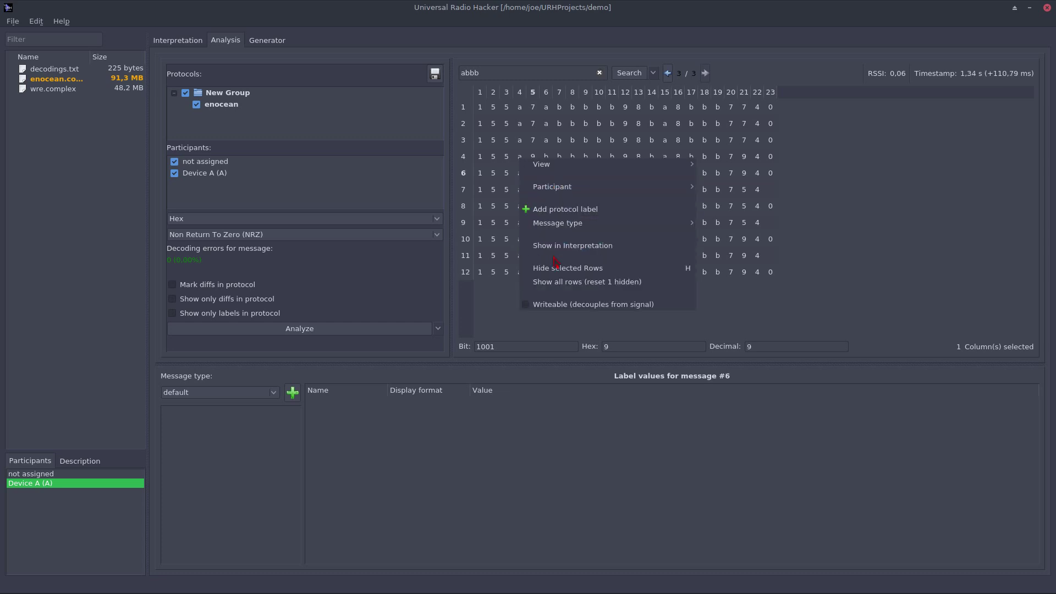
left_click(600, 282)
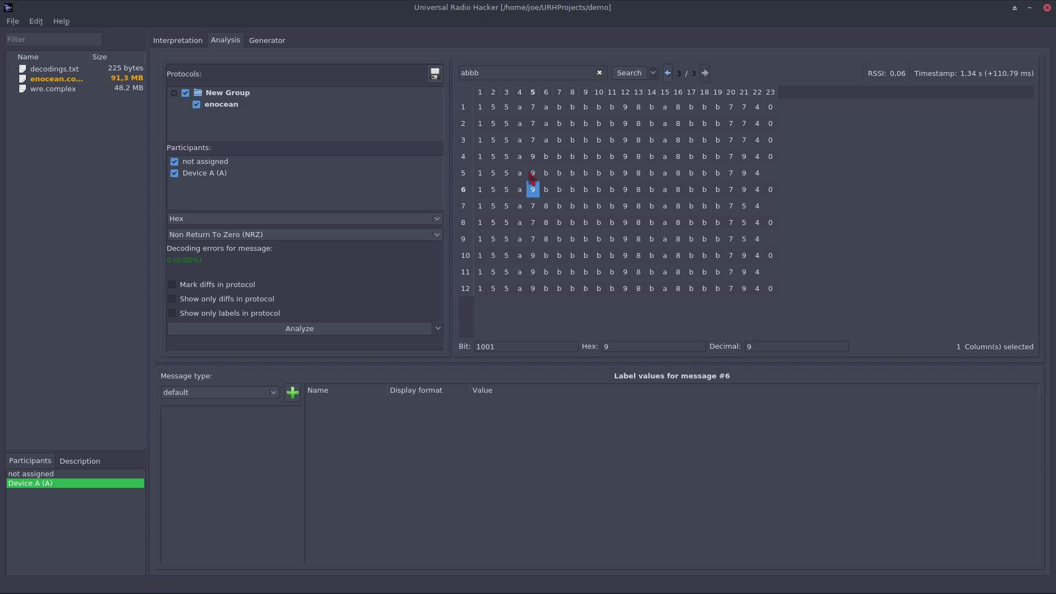
Locate message 1's first 'a' in the signal waveform using Show in Interpretation.
left_click(545, 111)
right_click(545, 112)
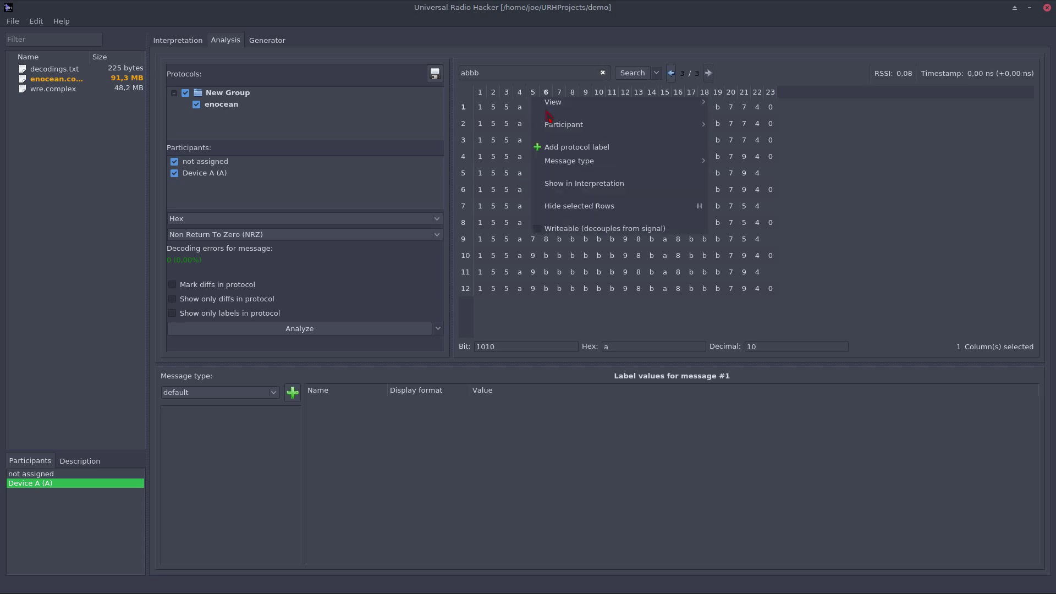
left_click(590, 188)
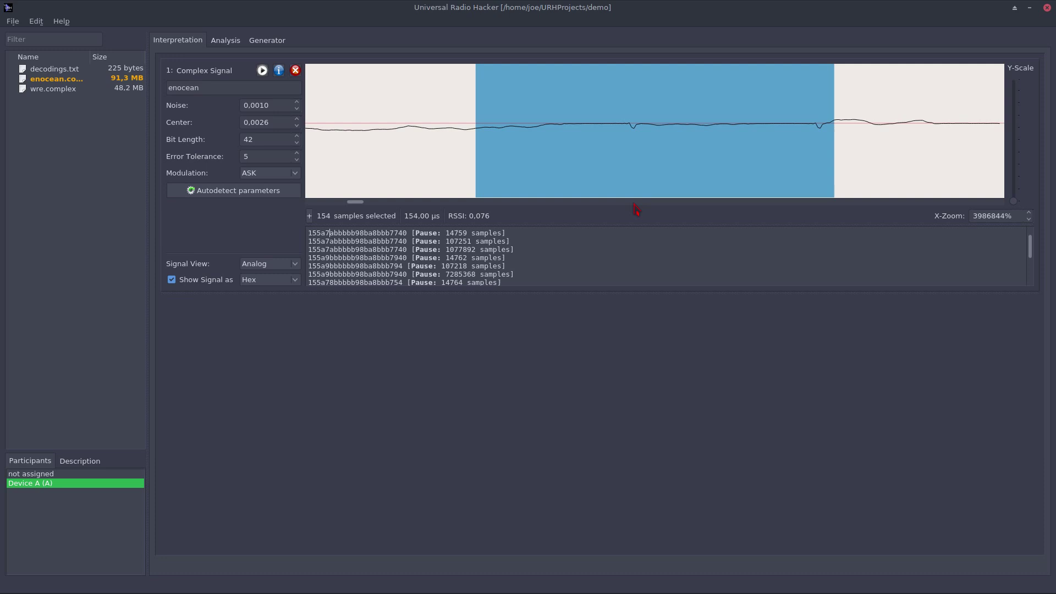
Set the signal view to Demodulated, then go back to the Analysis tab.
left_click(277, 264)
left_click(287, 278)
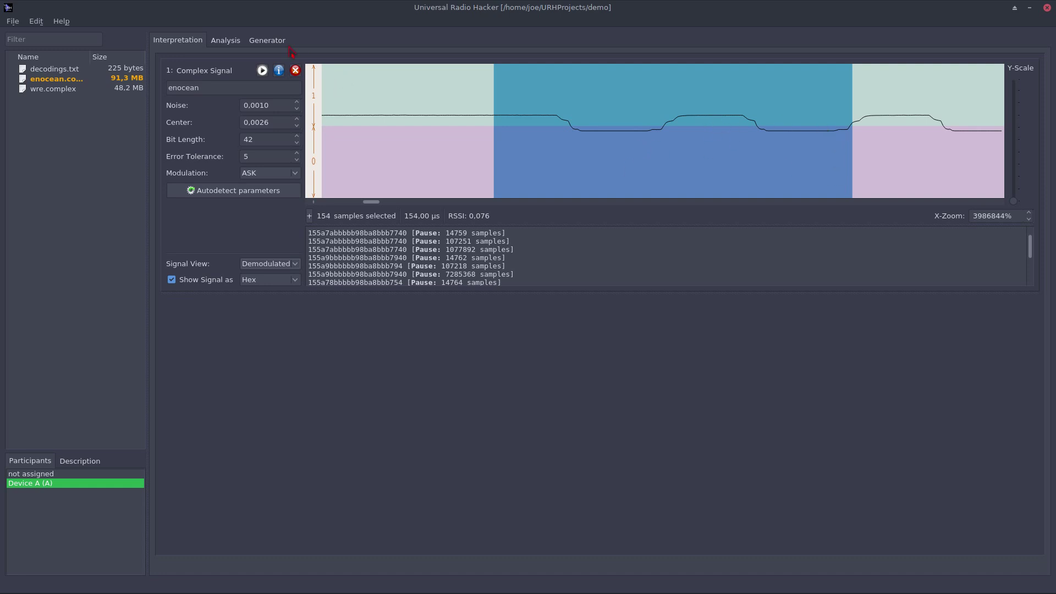
left_click(221, 44)
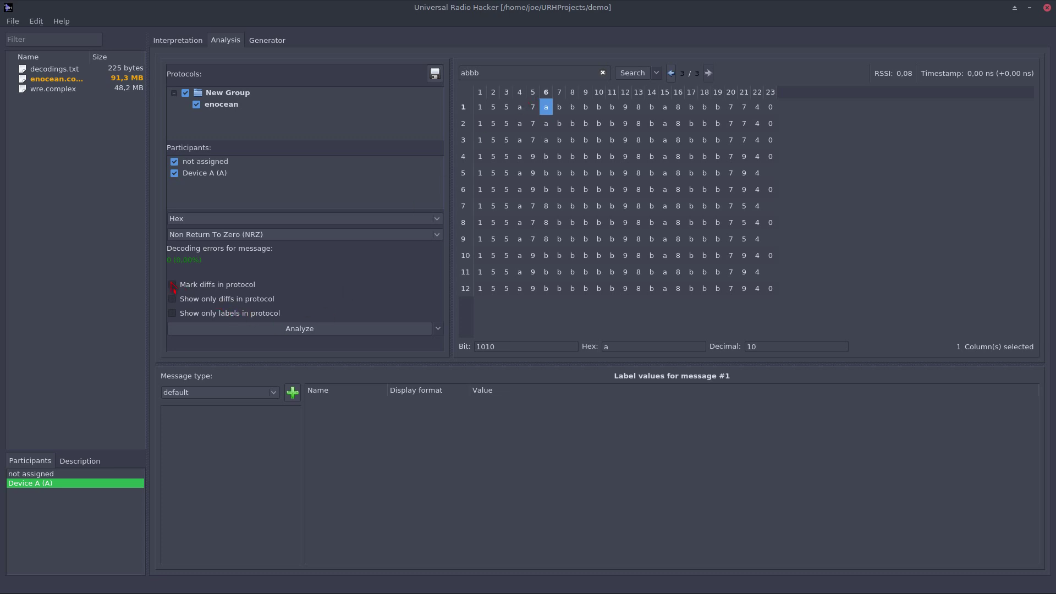
Enable Mark diffs in protocol and inspect message 4's values in columns 21, 5 and 6.
left_click(172, 285)
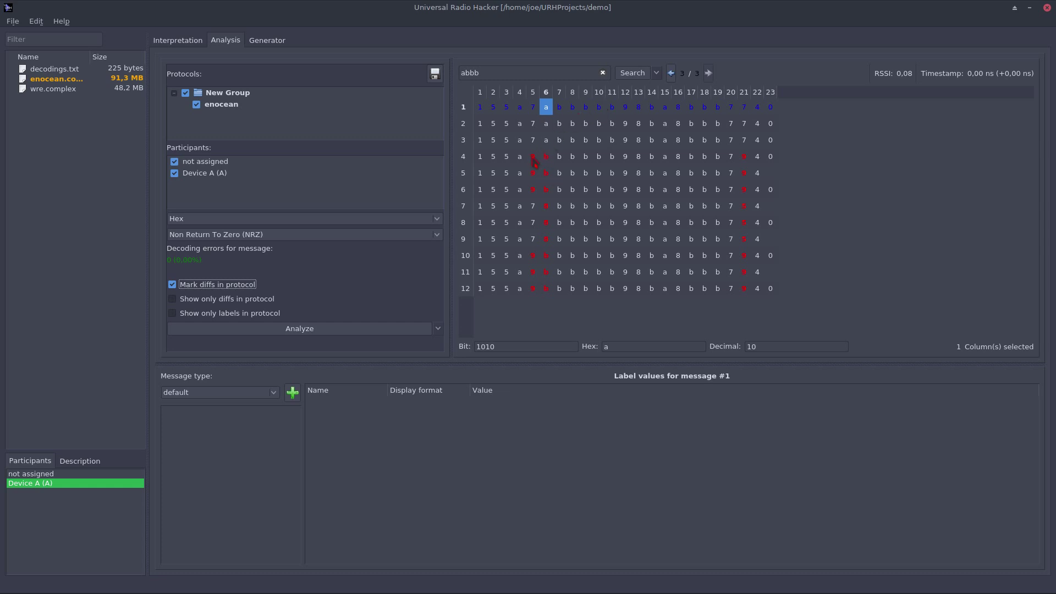
left_click(744, 157)
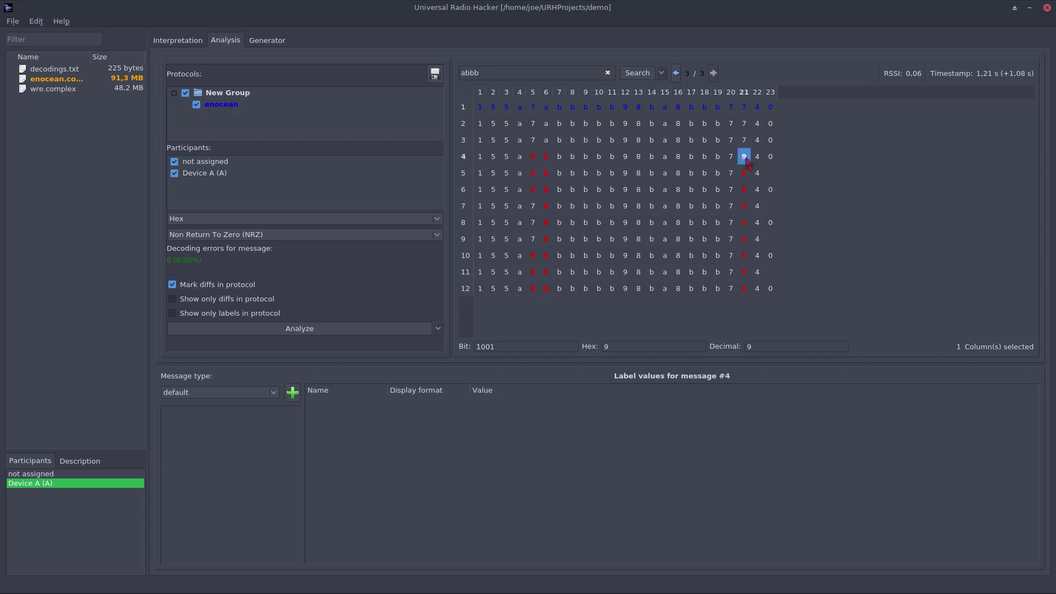
left_click(534, 158)
left_click(546, 158)
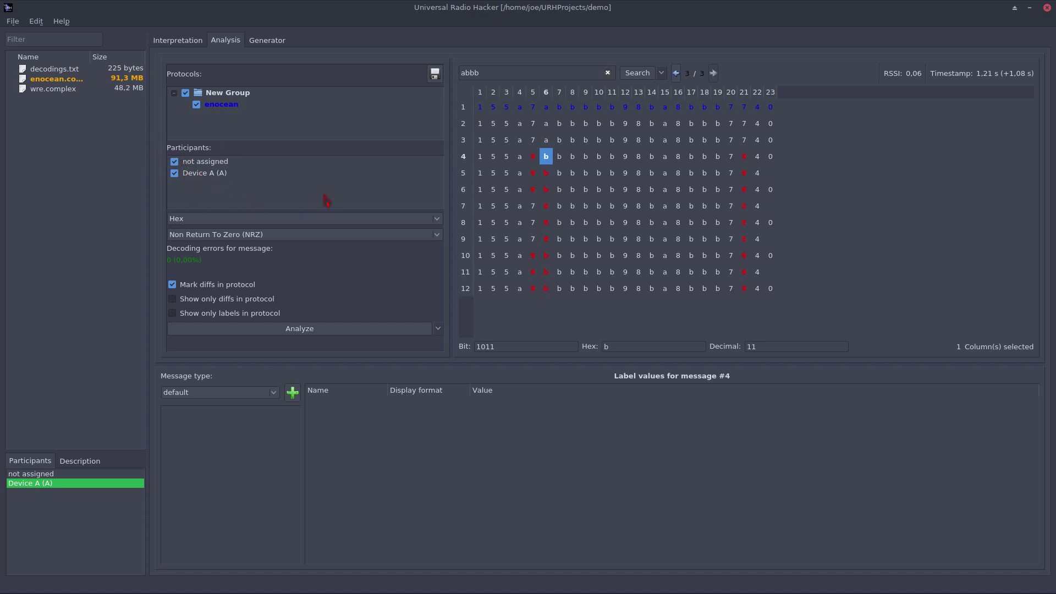
left_click(188, 39)
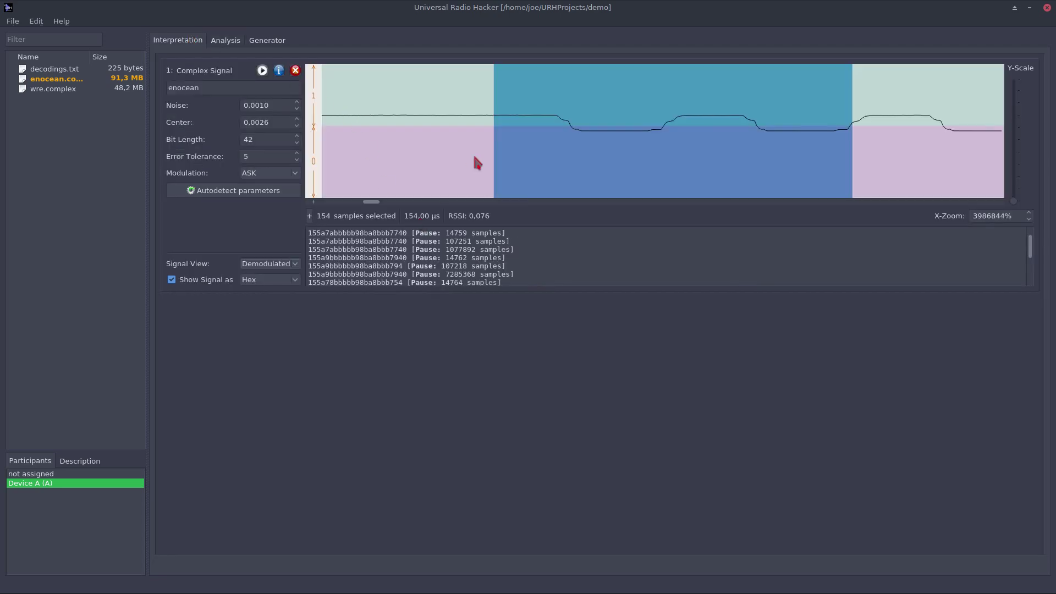
scroll(476, 159, "down", 10)
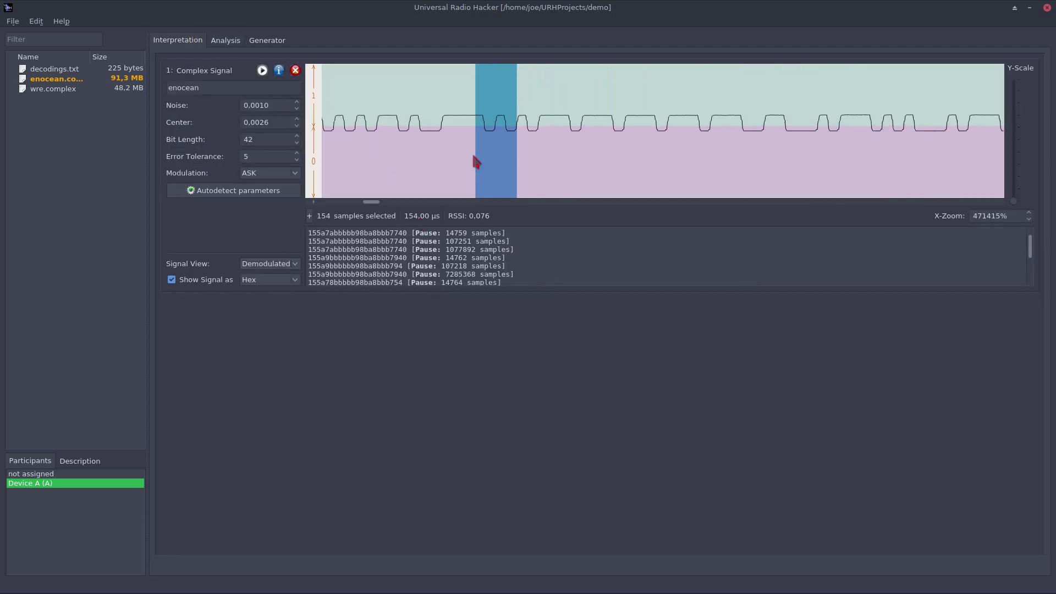
left_click(226, 40)
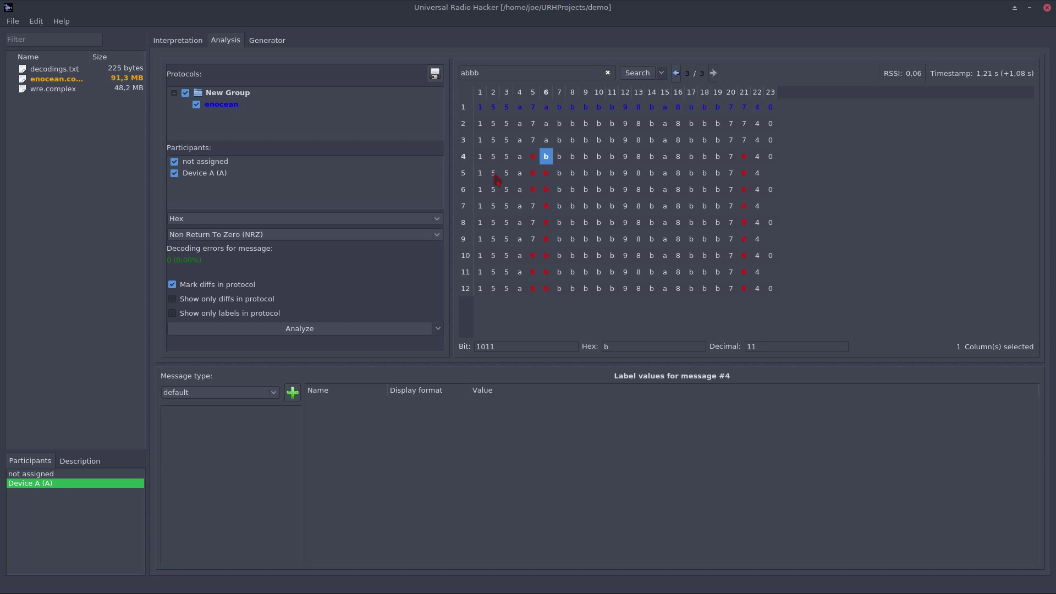
left_click(494, 141)
right_click(495, 144)
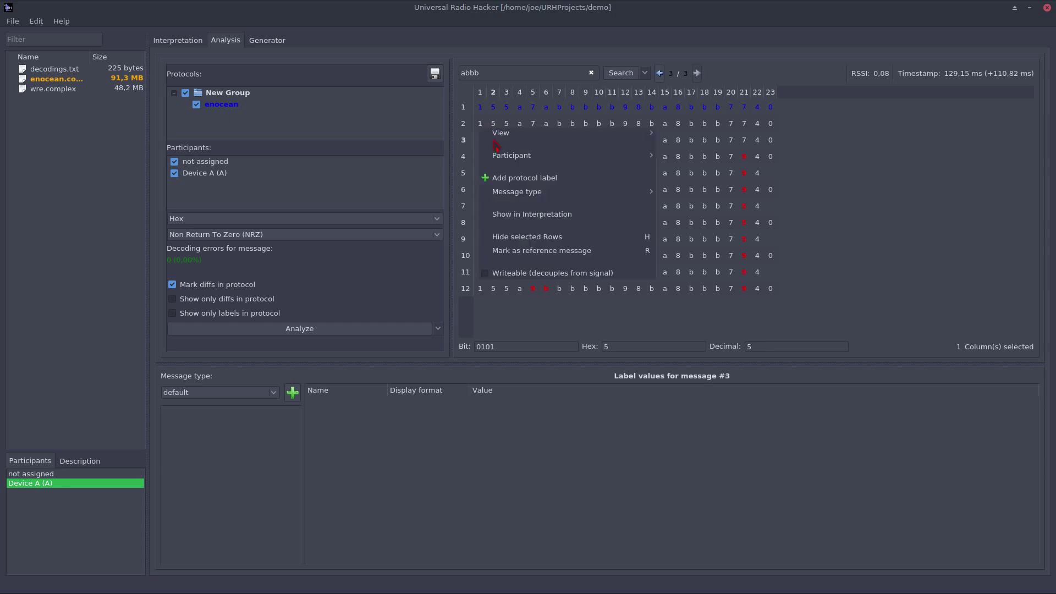
mouse_move(588, 159)
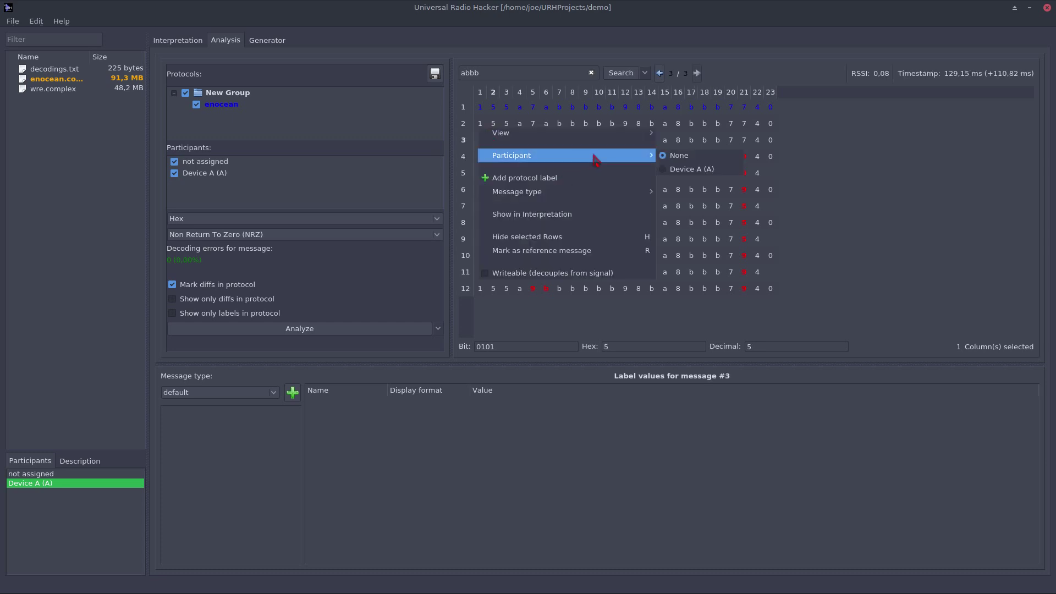
left_click(671, 170)
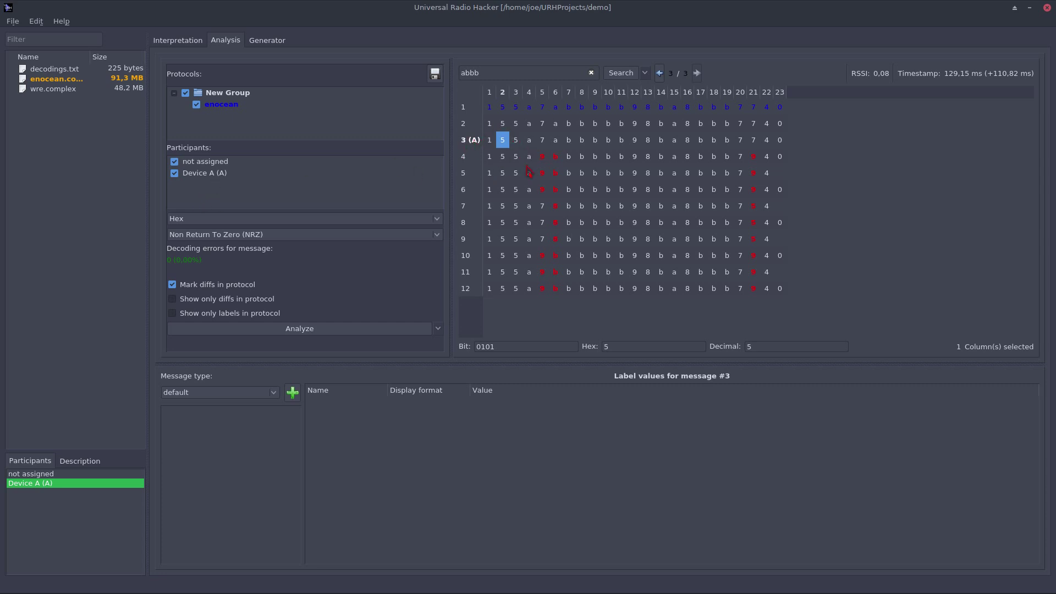
right_click(502, 141)
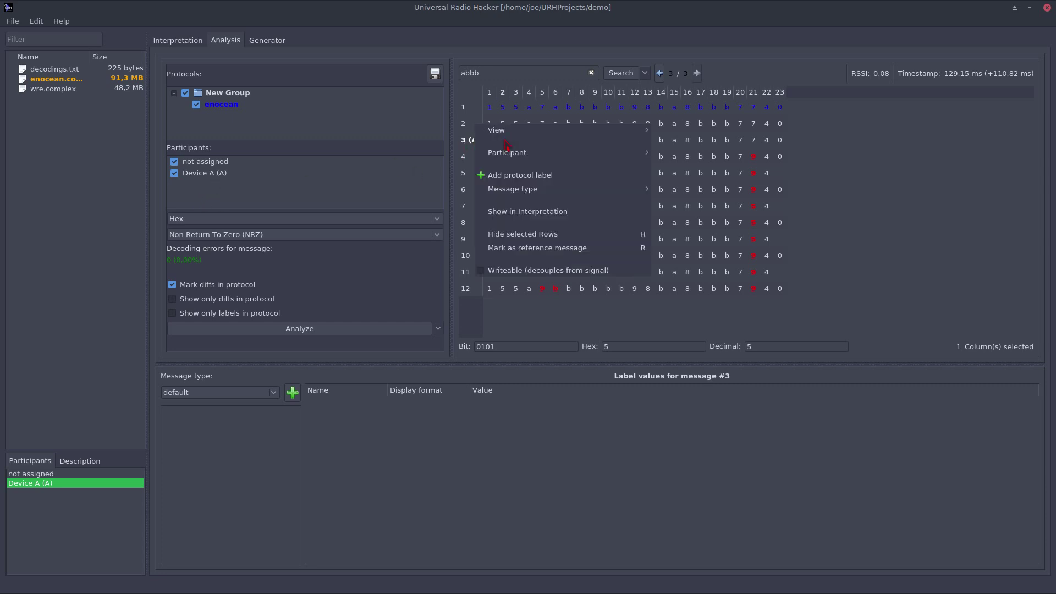
mouse_move(552, 156)
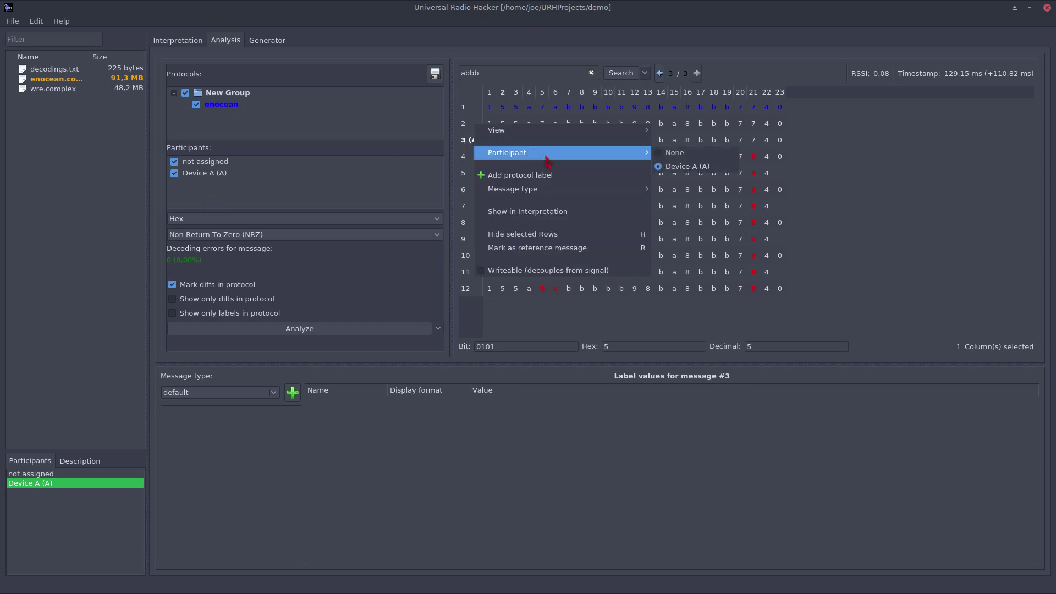
left_click(672, 154)
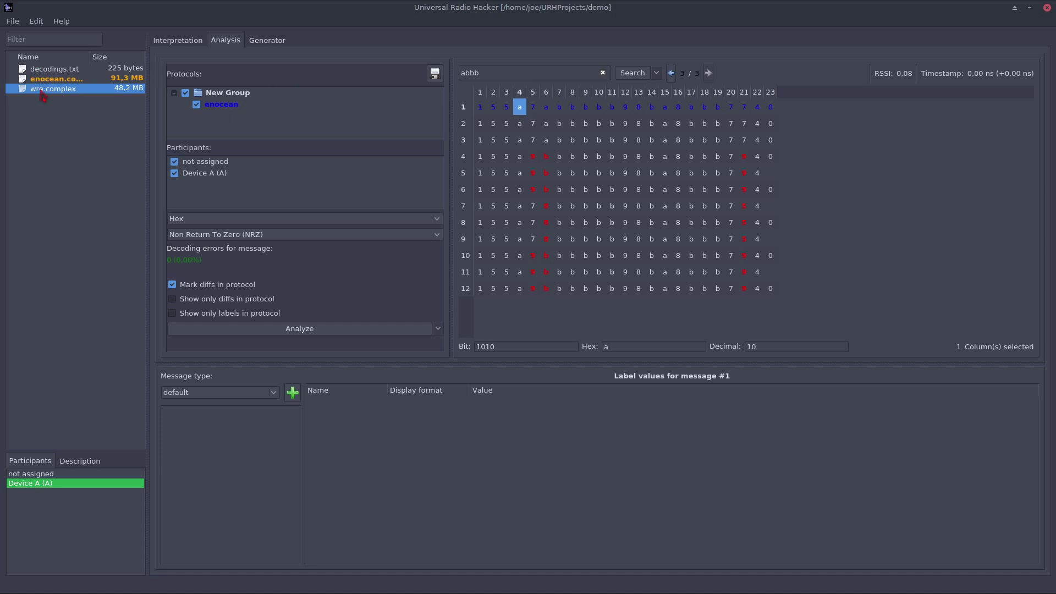
Add wre.complex to the protocols, uncheck enocean, and return to the Interpretation tab.
left_click_drag(43, 97, 219, 119)
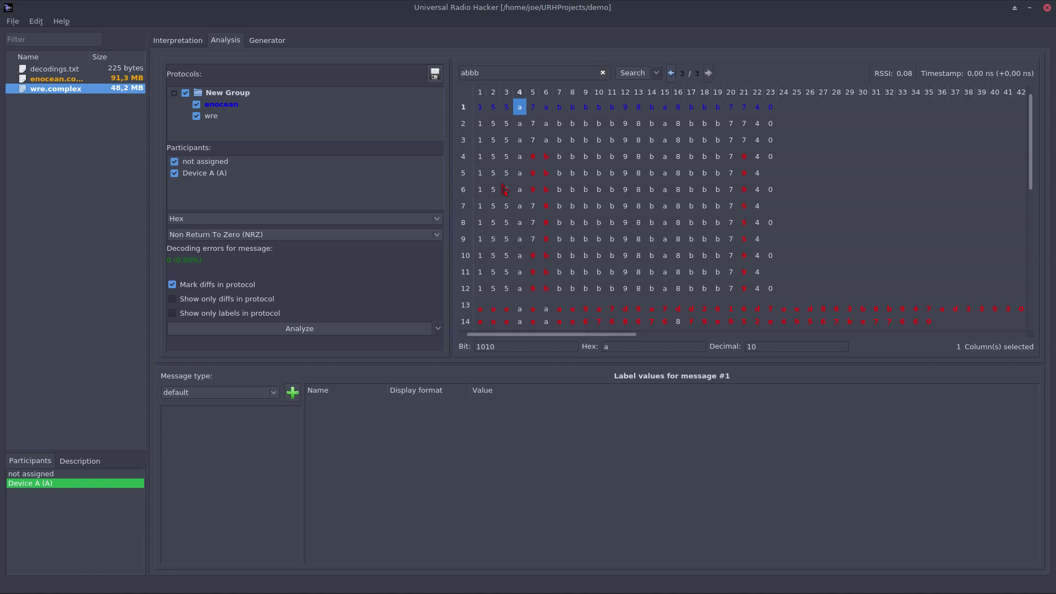
left_click_drag(199, 107, 197, 110)
left_click(196, 105)
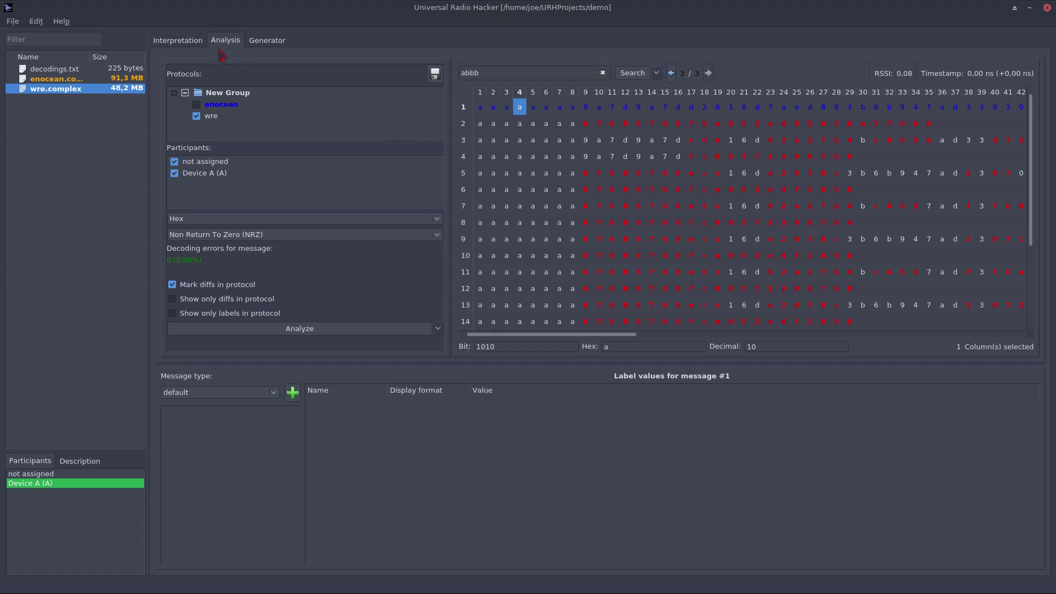
left_click(196, 44)
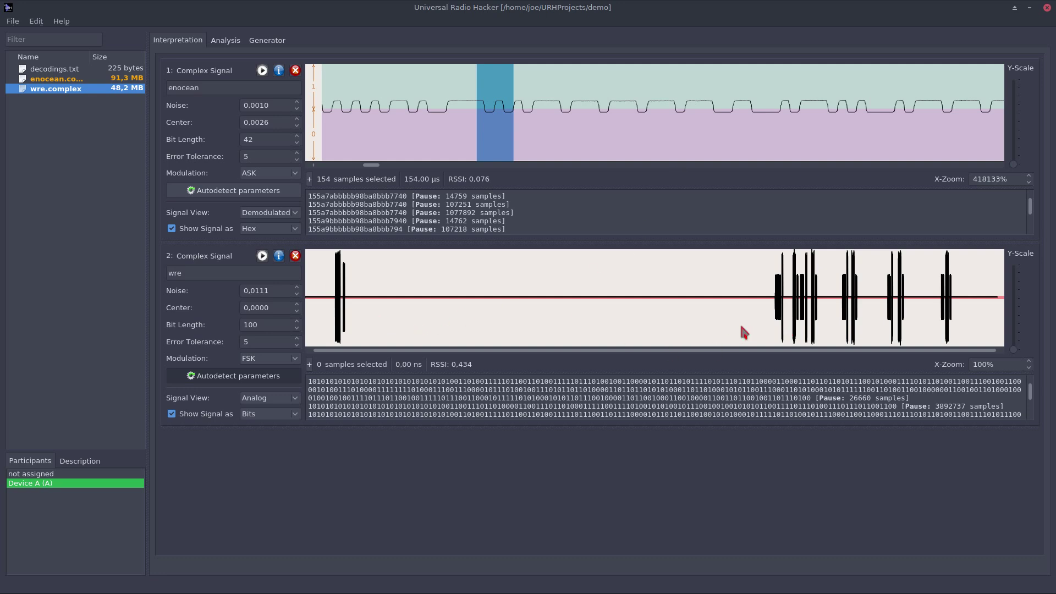
Select and zoom into the first wre burst, then assign it to participant Device A.
left_click_drag(776, 295, 781, 294)
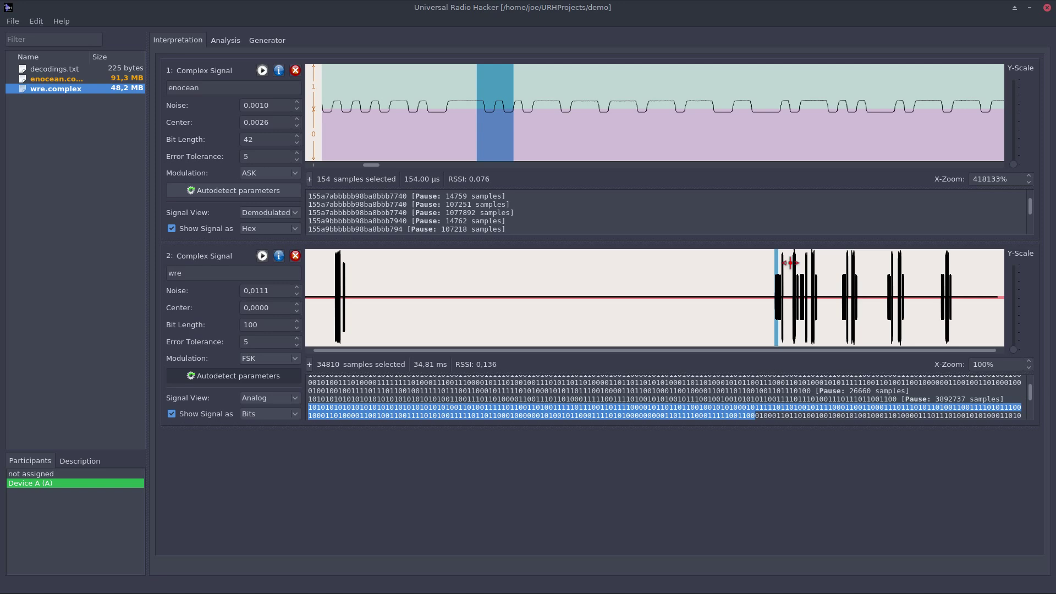
scroll(787, 266, "up", 8)
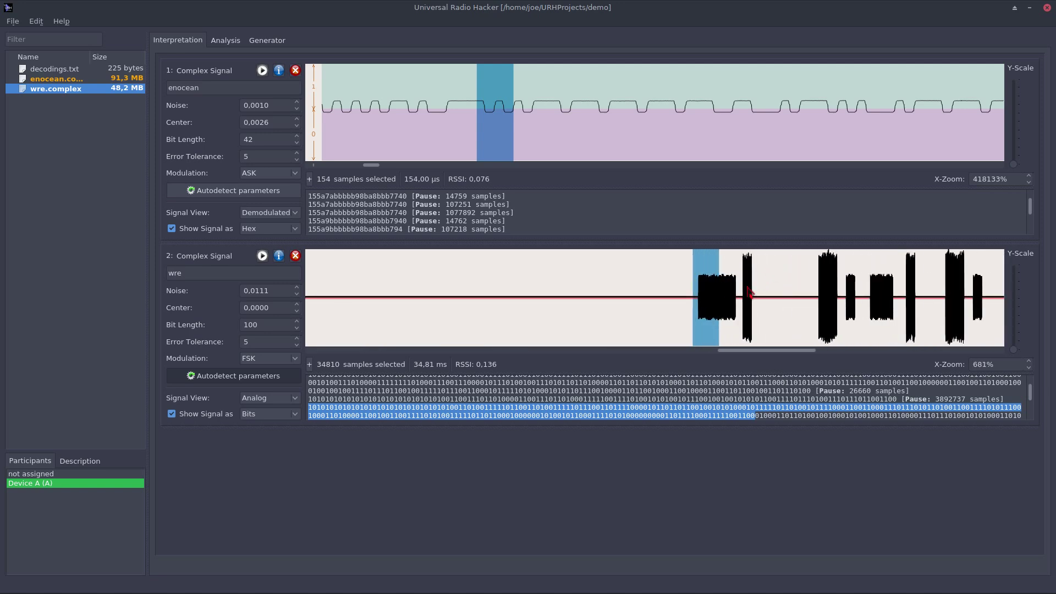
key("ctrl")
right_click(734, 409)
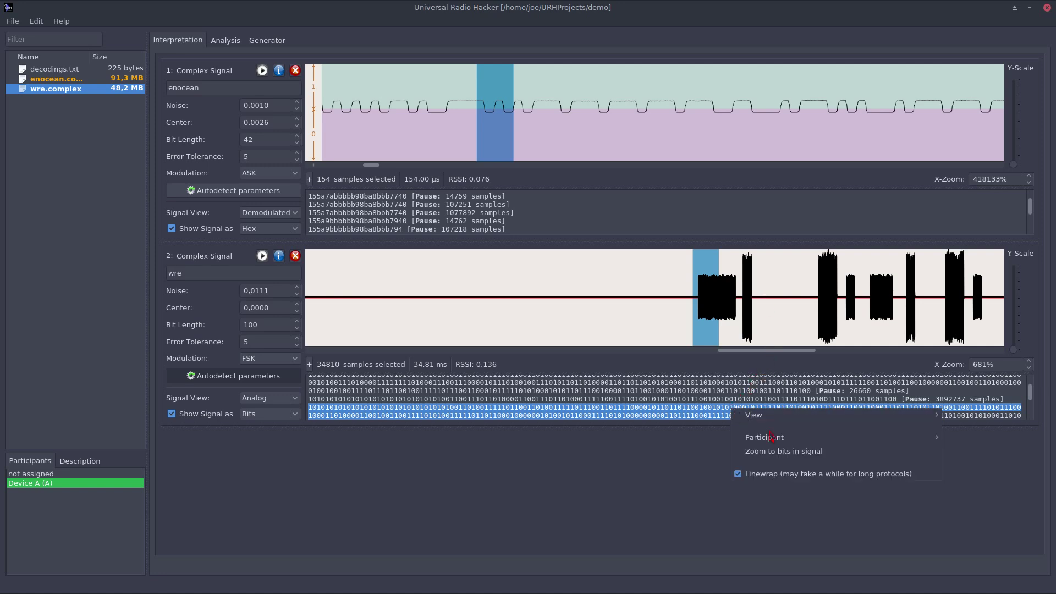
mouse_move(771, 437)
left_click(963, 451)
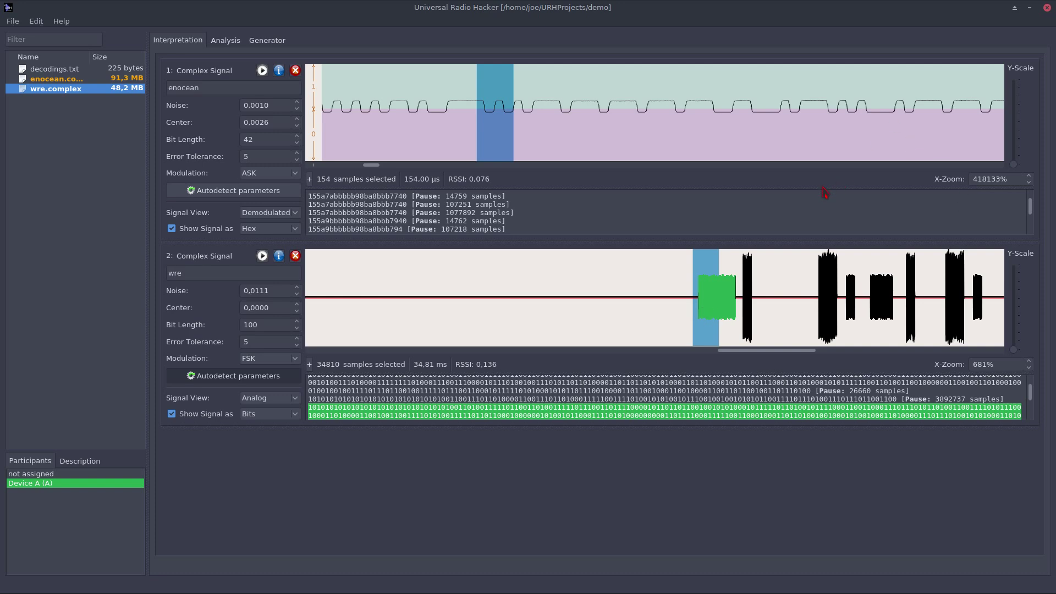
In Project settings, add a second participant with shortname B, name it, and accept.
left_click(13, 21)
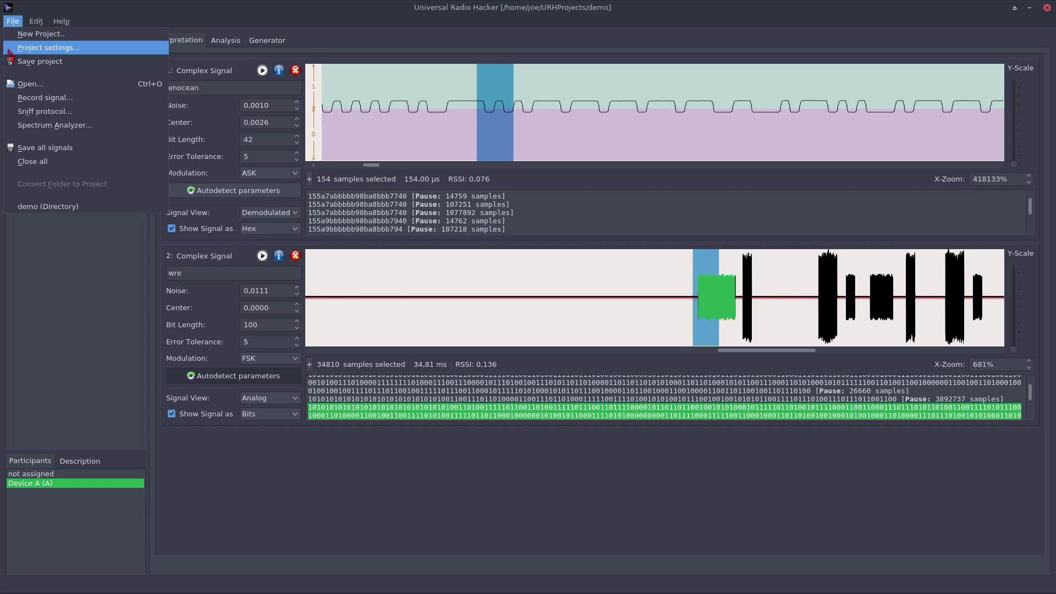
left_click(40, 50)
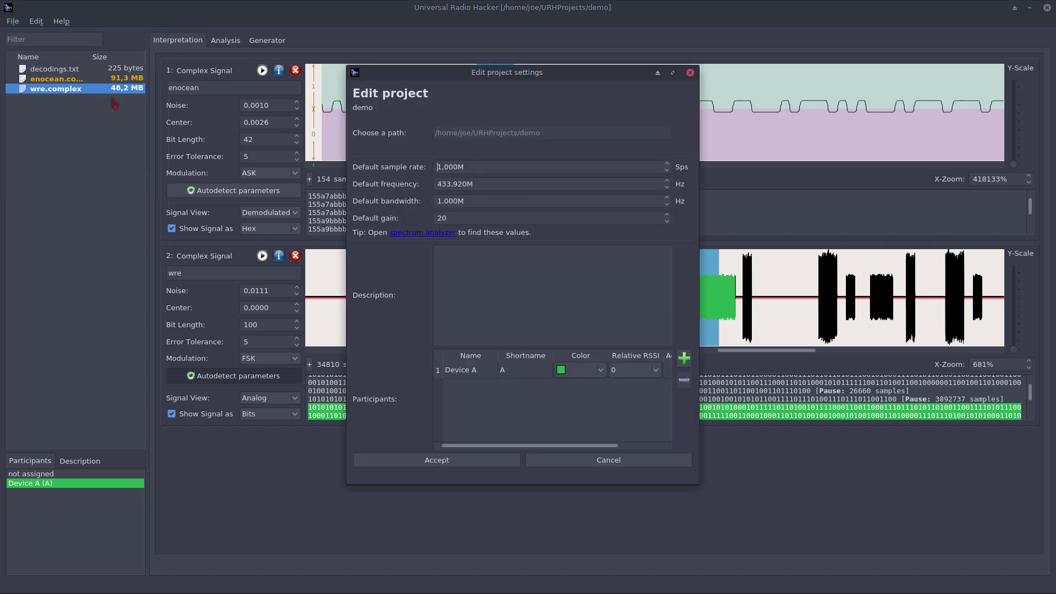
left_click(684, 359)
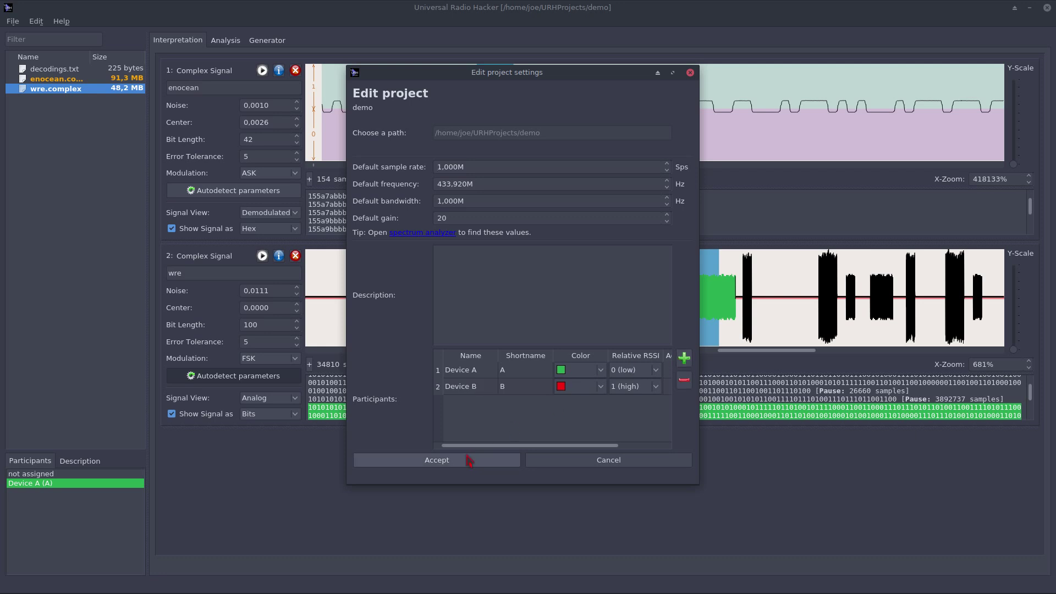
double_click(479, 387)
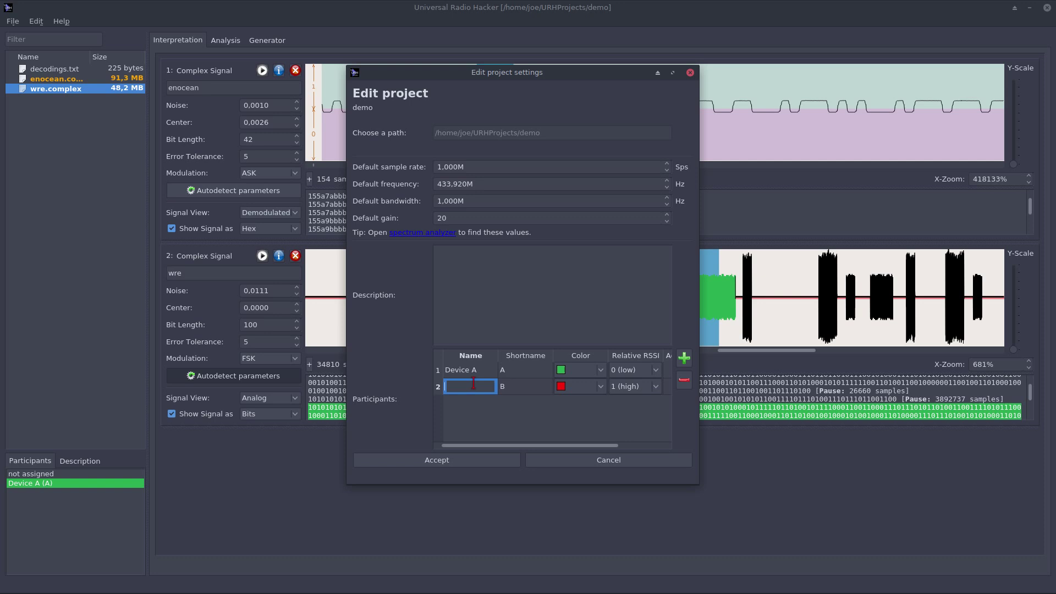
type("Bob")
left_click(547, 390)
left_click(472, 463)
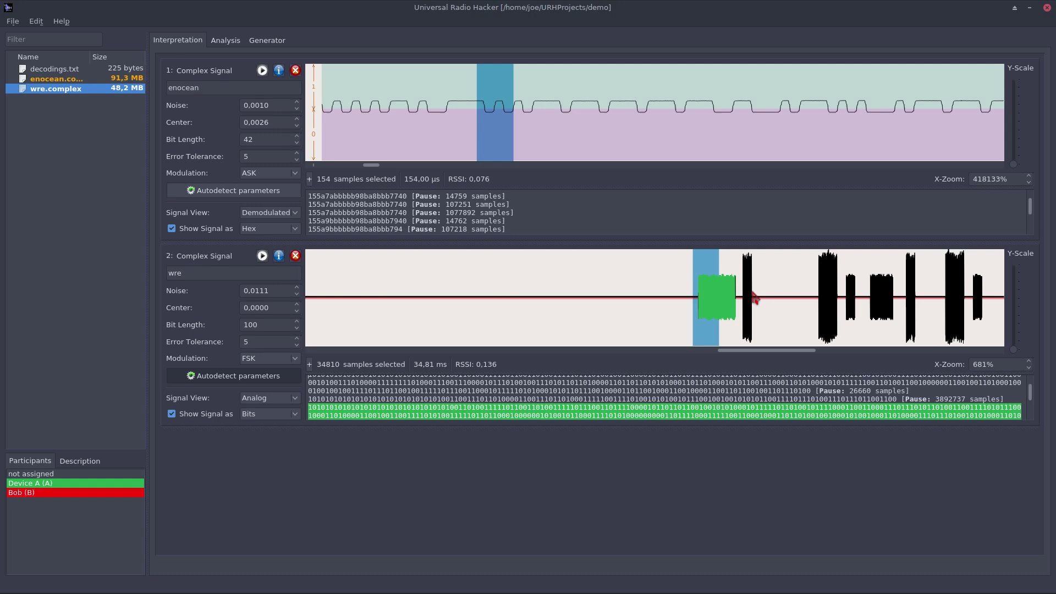
Select the narrow second wre burst and assign it to participant B.
left_click_drag(753, 297, 742, 294)
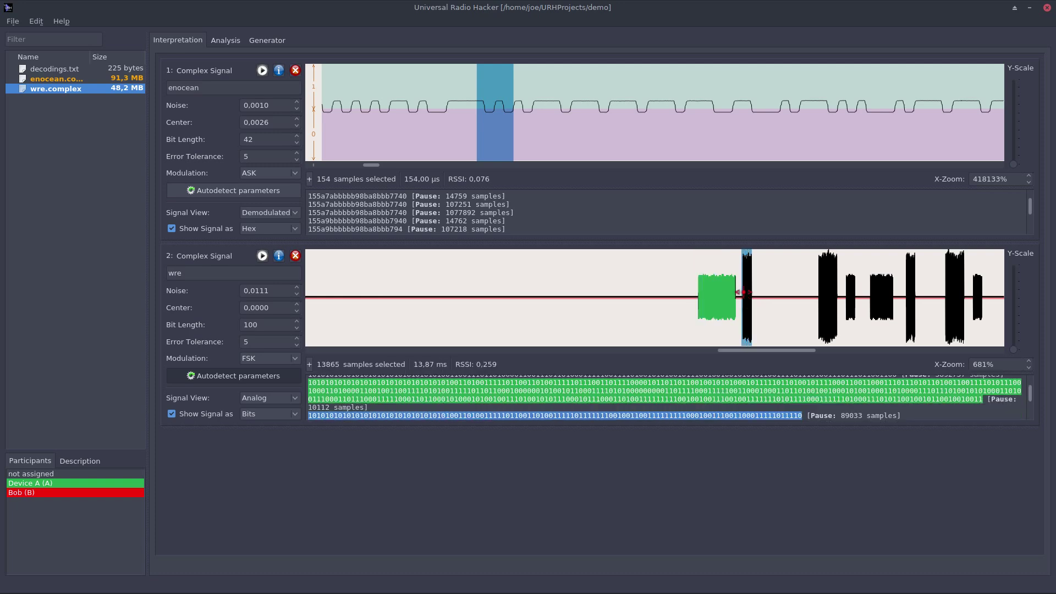
right_click(747, 289)
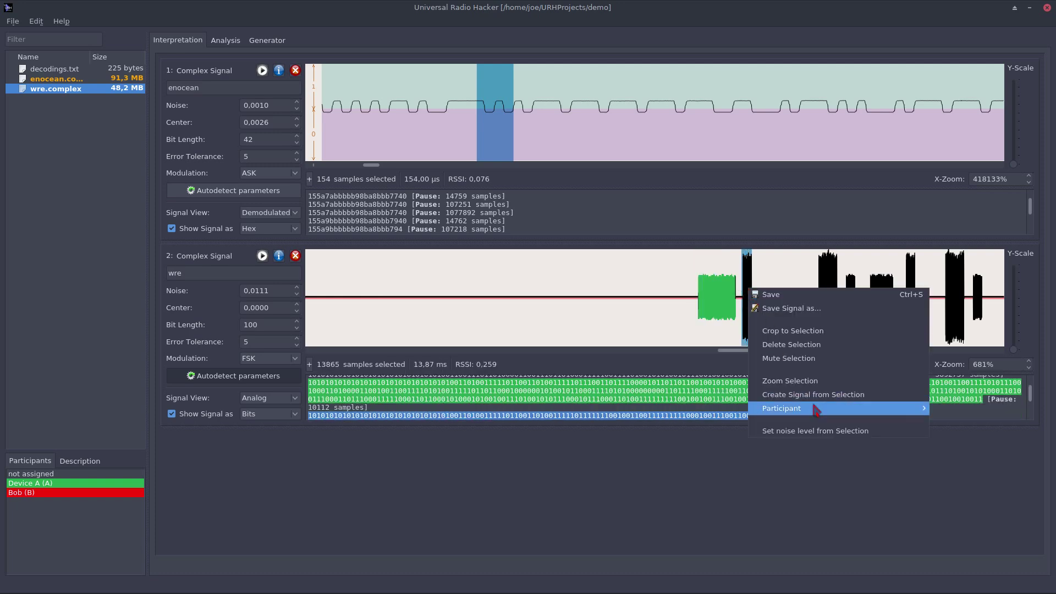
mouse_move(817, 410)
left_click(968, 437)
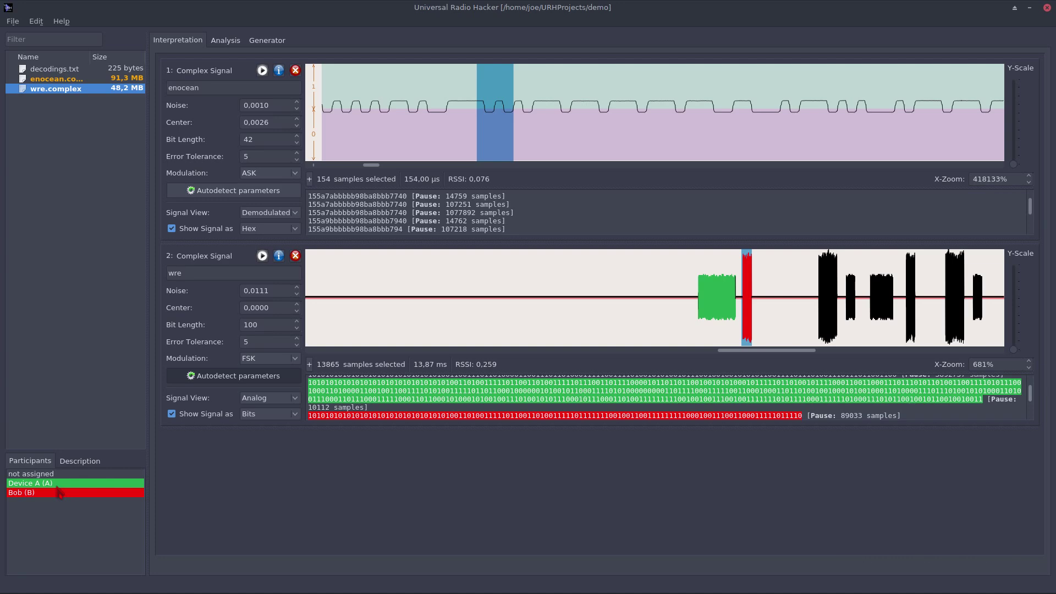
In the Analysis tab, run Analyze with participant assignment so wre messages get A or B.
left_click(226, 44)
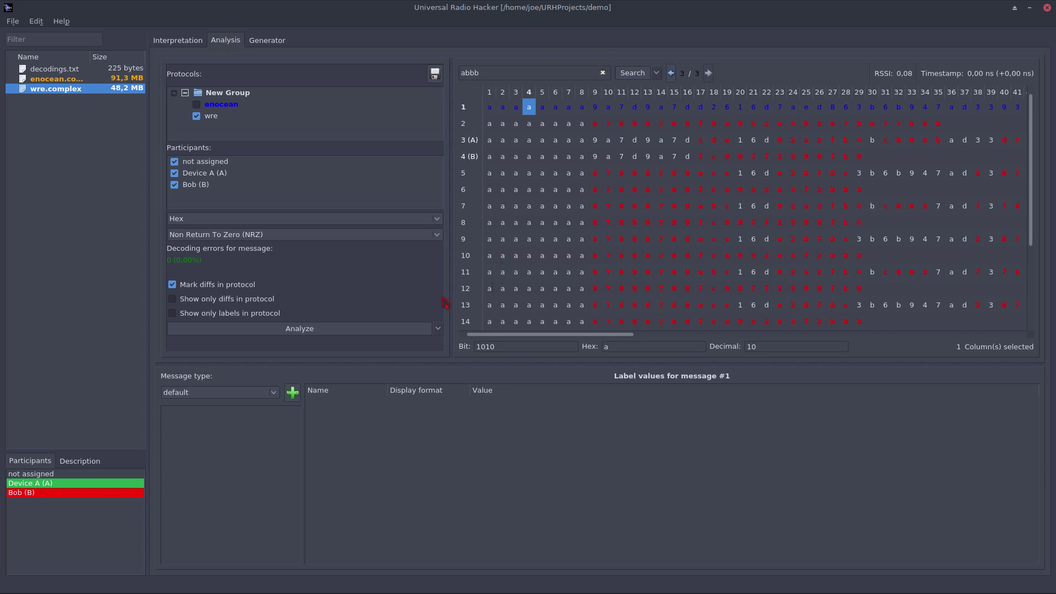
left_click(319, 329)
left_click(438, 328)
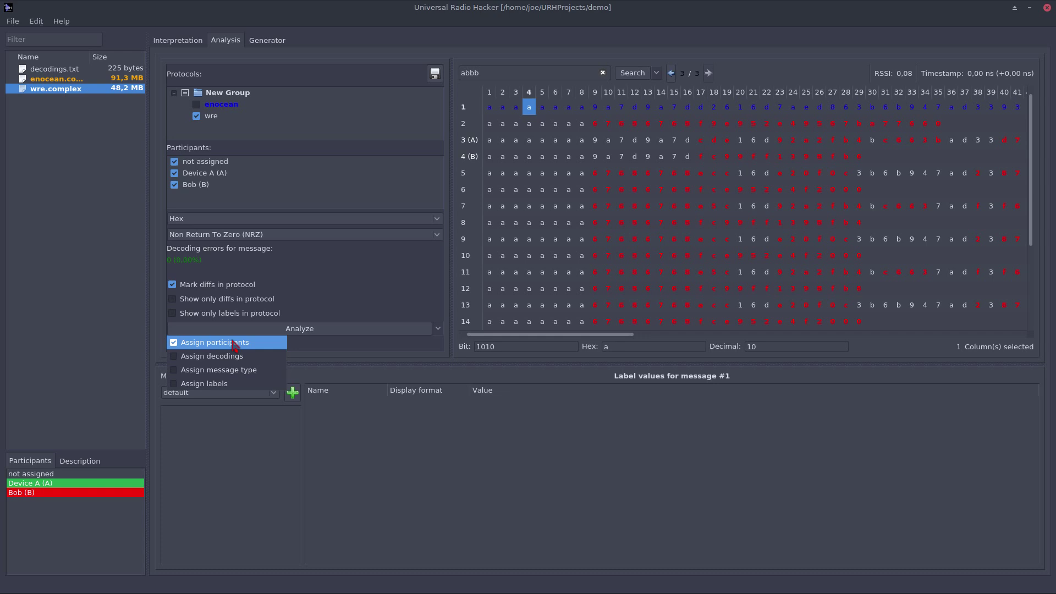
left_click(438, 335)
left_click(381, 332)
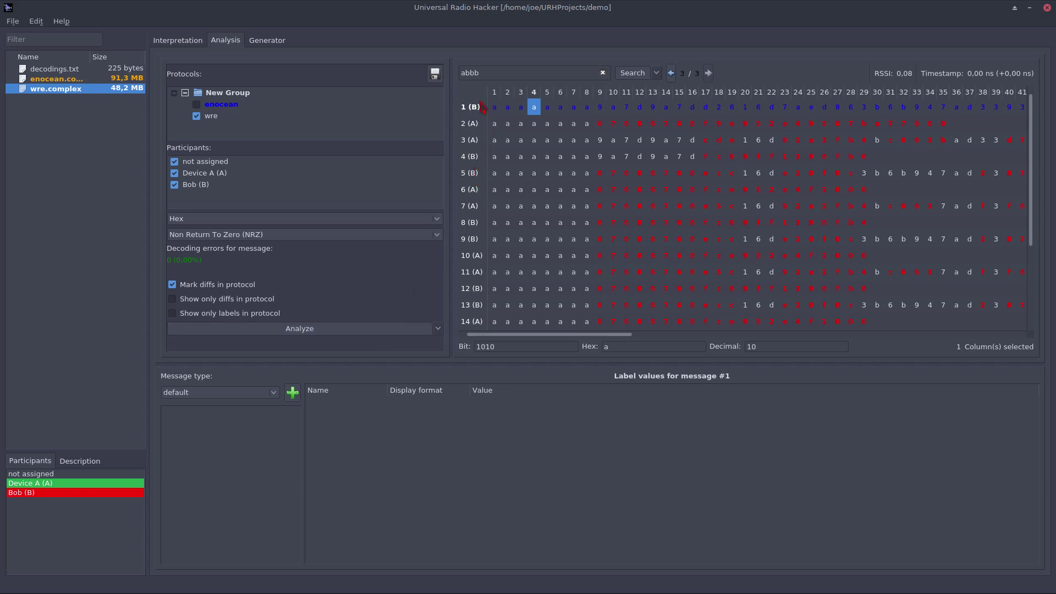
scroll(482, 269, "down", 3)
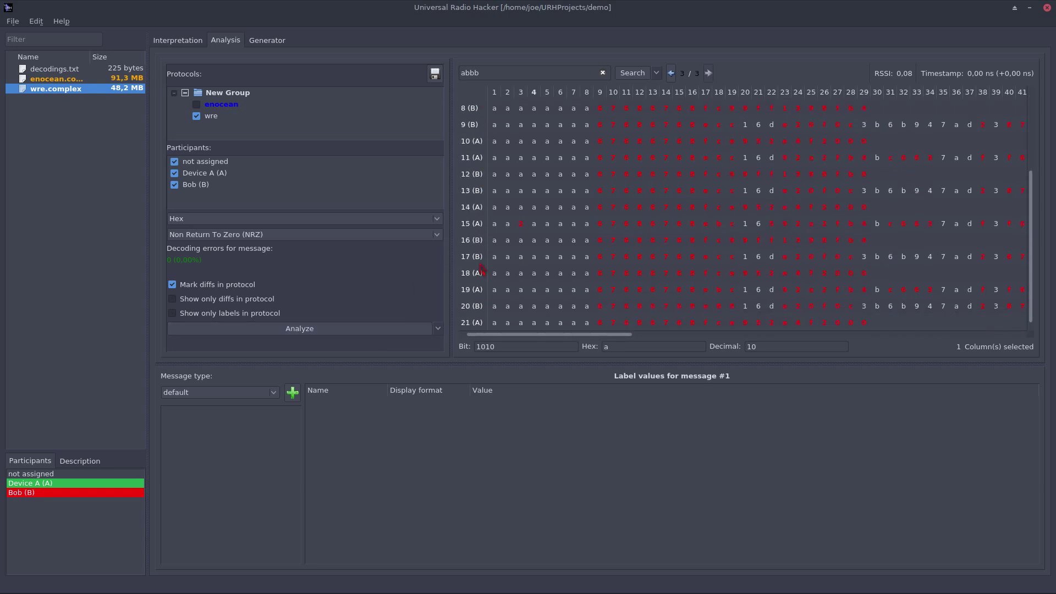
scroll(484, 270, "up", 3)
left_click(521, 107)
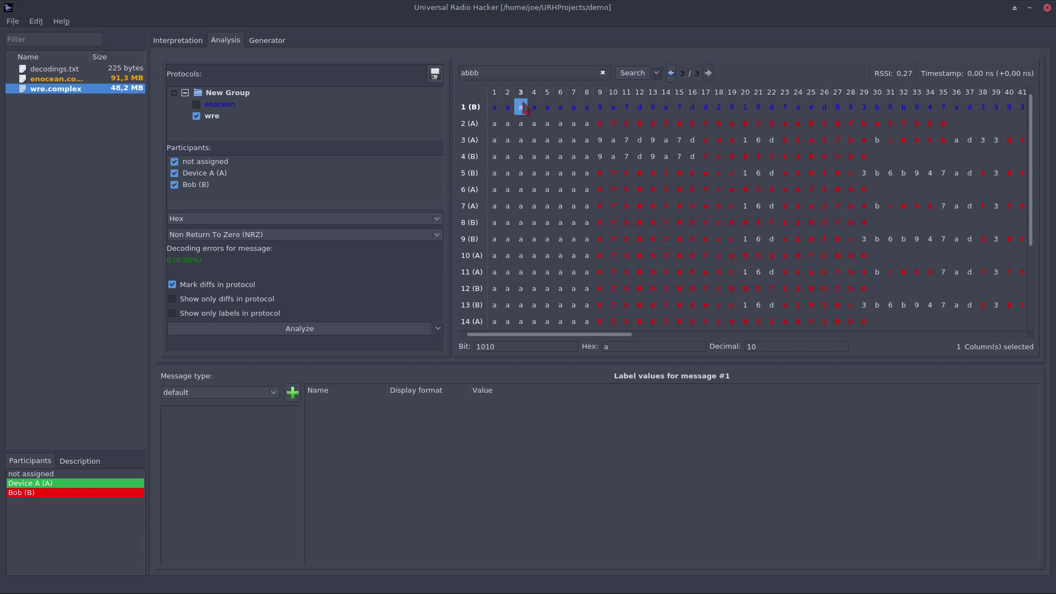
Delete the wre protocol from the group and re-check enocean to show its 12 messages.
key("Down")
key("Down")
key("Down")
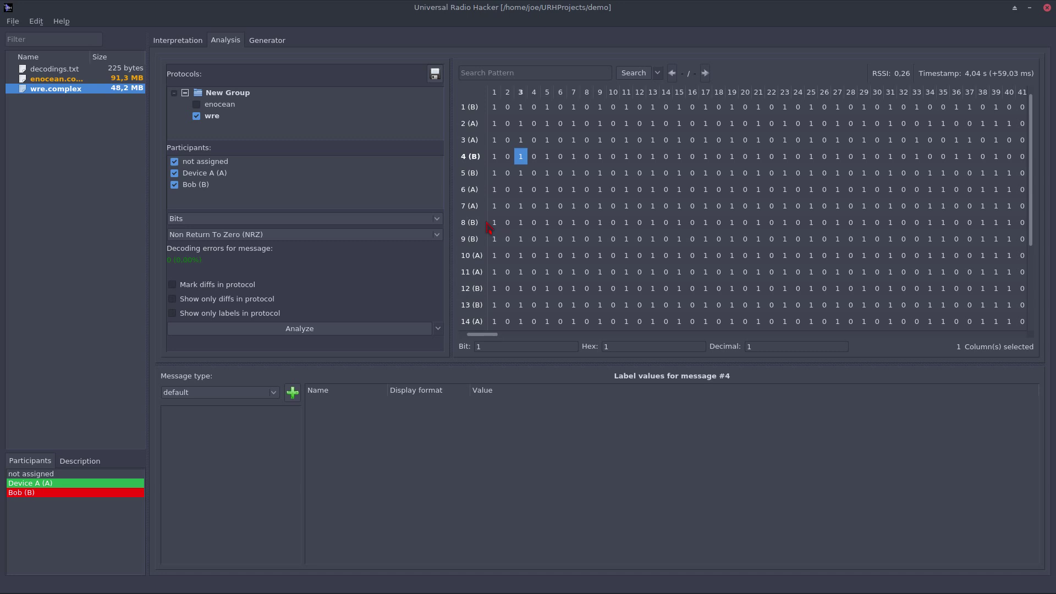
right_click(223, 118)
left_click(240, 137)
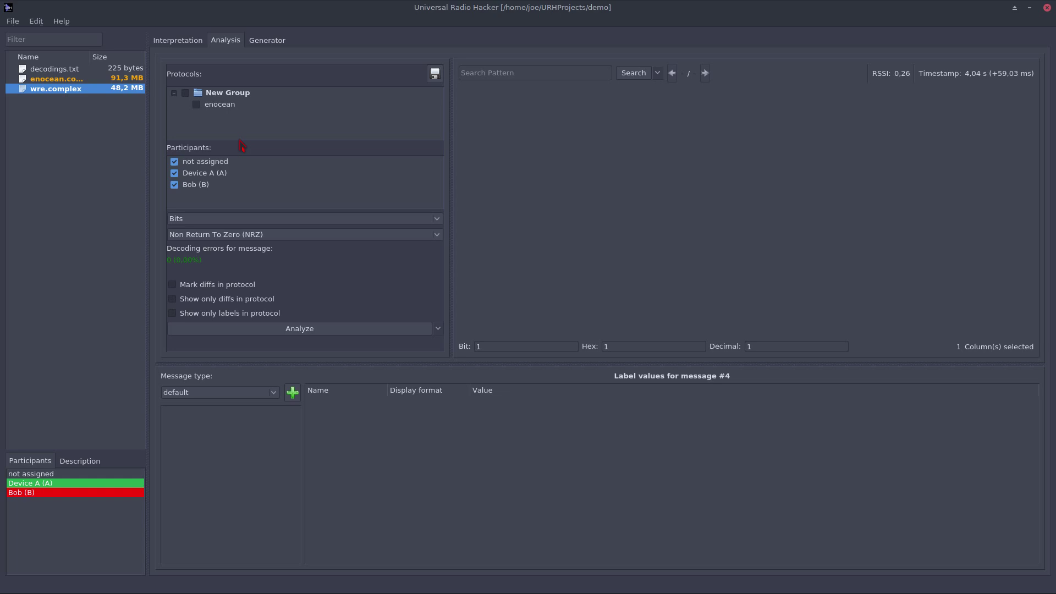
left_click(196, 105)
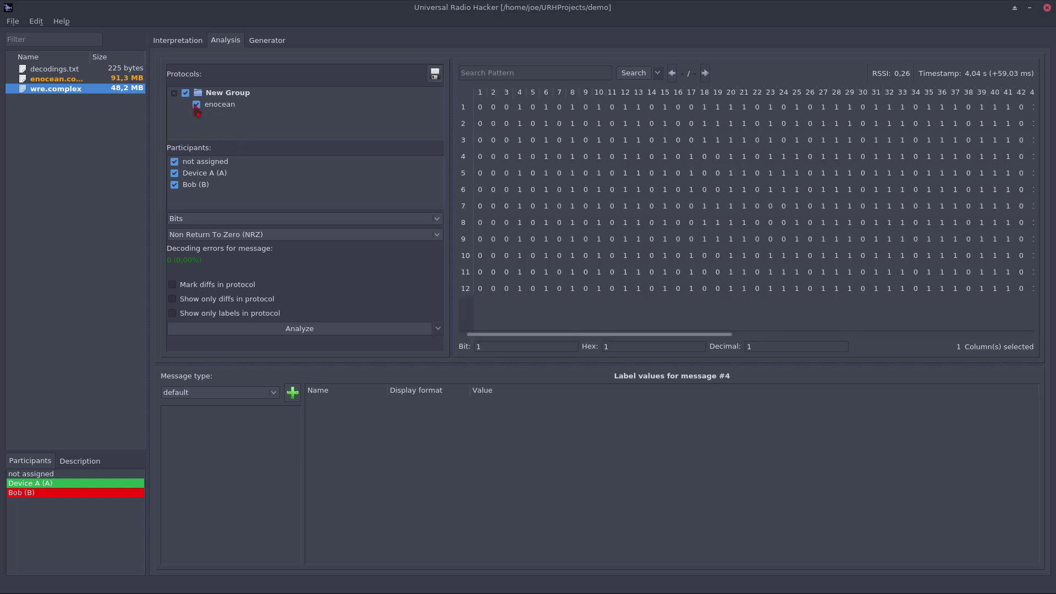
Show the messages in hex and look over the available decodings without changing them.
left_click(274, 219)
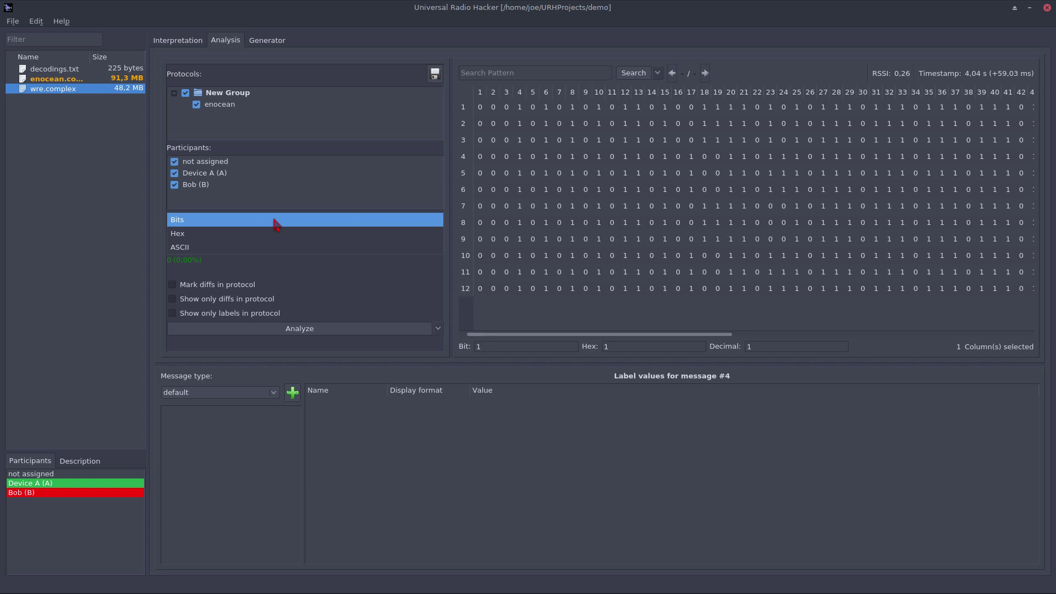
left_click(272, 234)
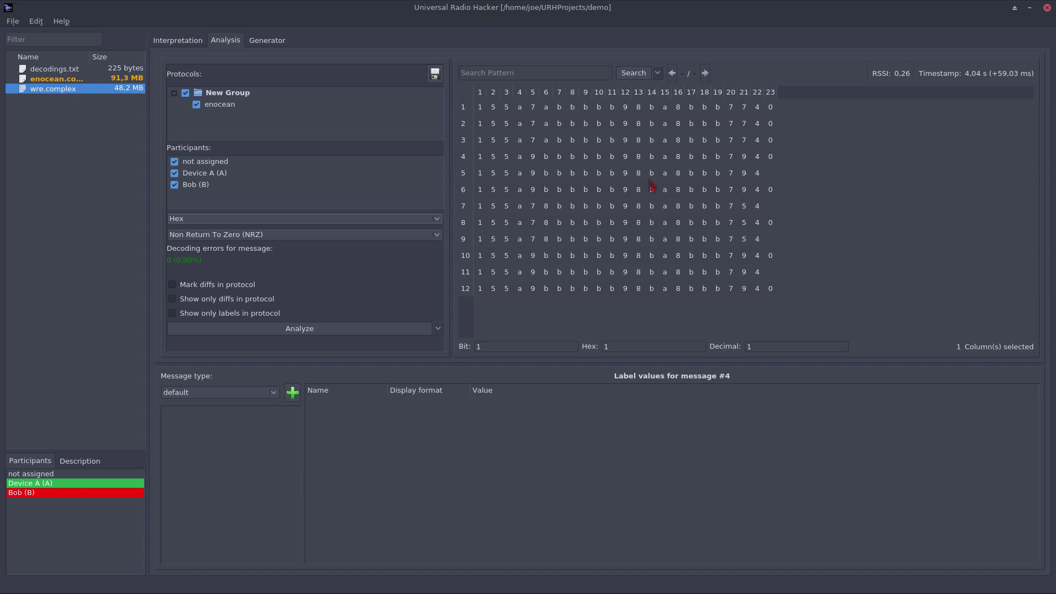
left_click(316, 236)
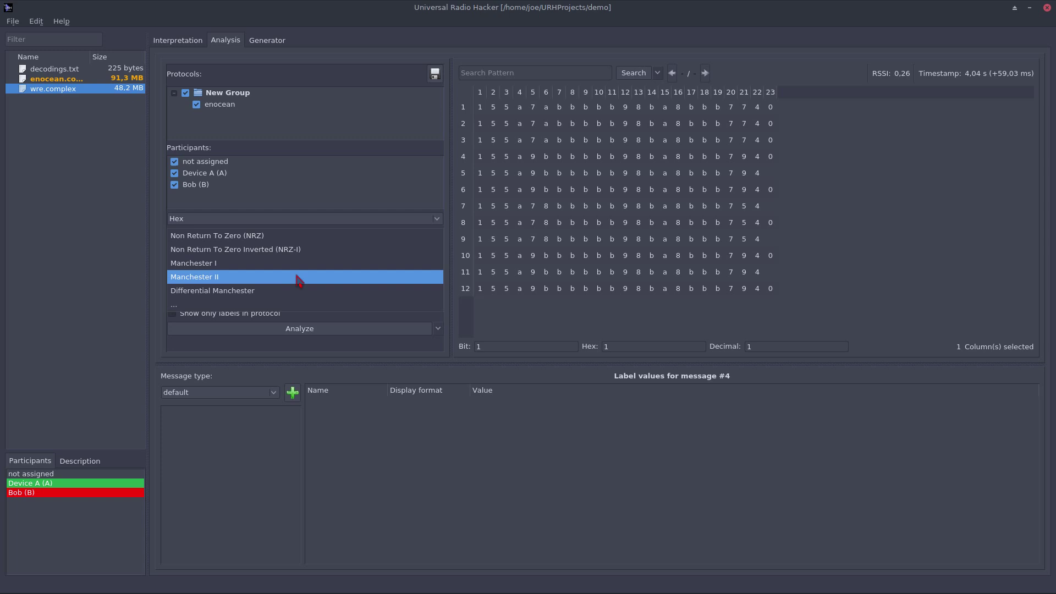
left_click(599, 158)
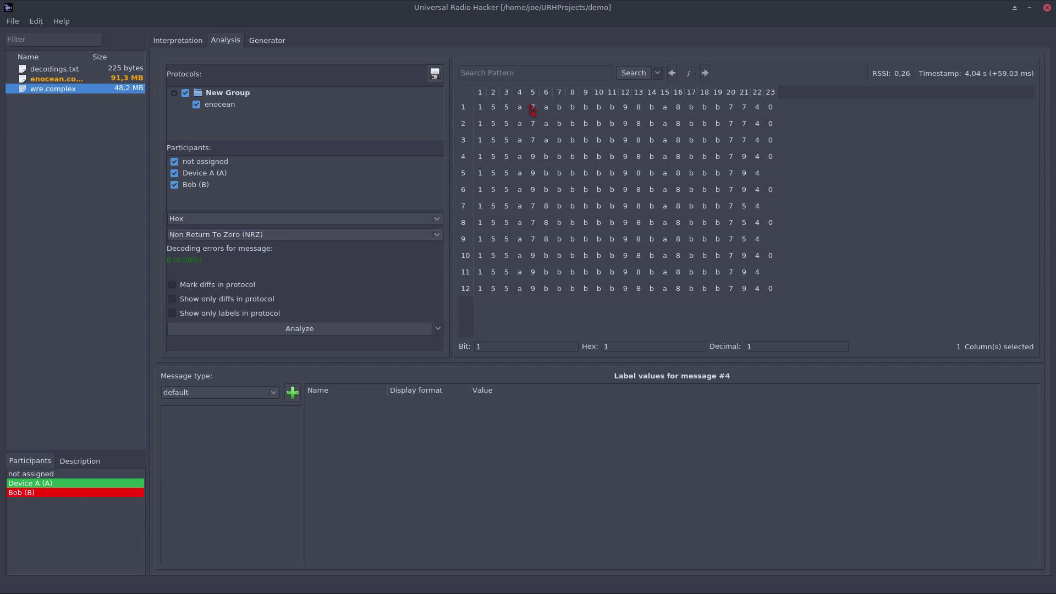
Switch the decoding to NRZ-I and inspect message 1's fourth and fifth symbols.
left_click(532, 107)
left_click(314, 235)
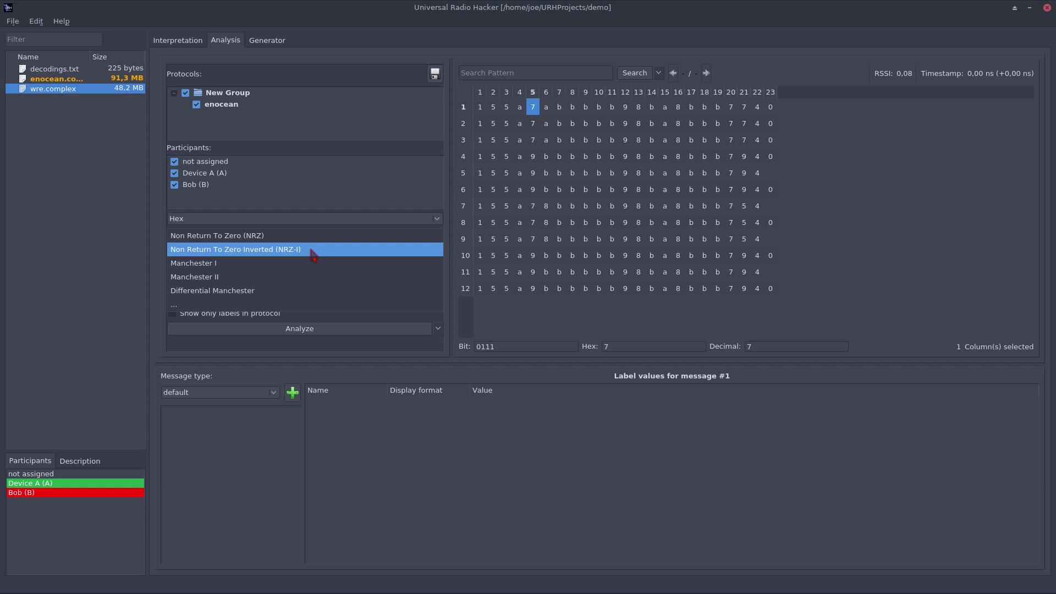
left_click(312, 255)
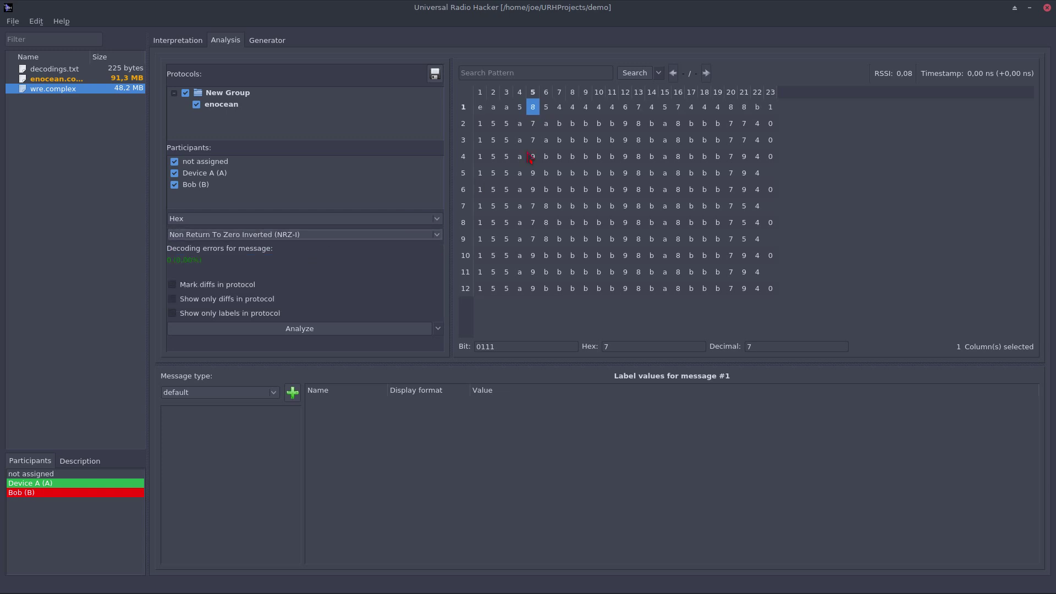
left_click(519, 110)
Show bits again, check columns 2 and 4 of messages 1 and 2, and list the decodings.
left_click(347, 220)
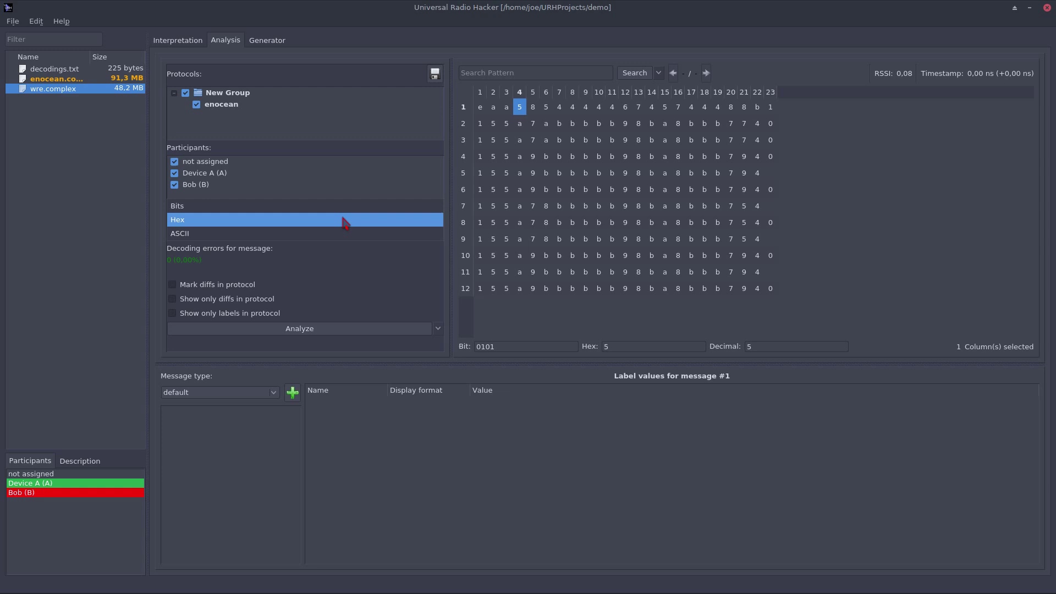
left_click(381, 211)
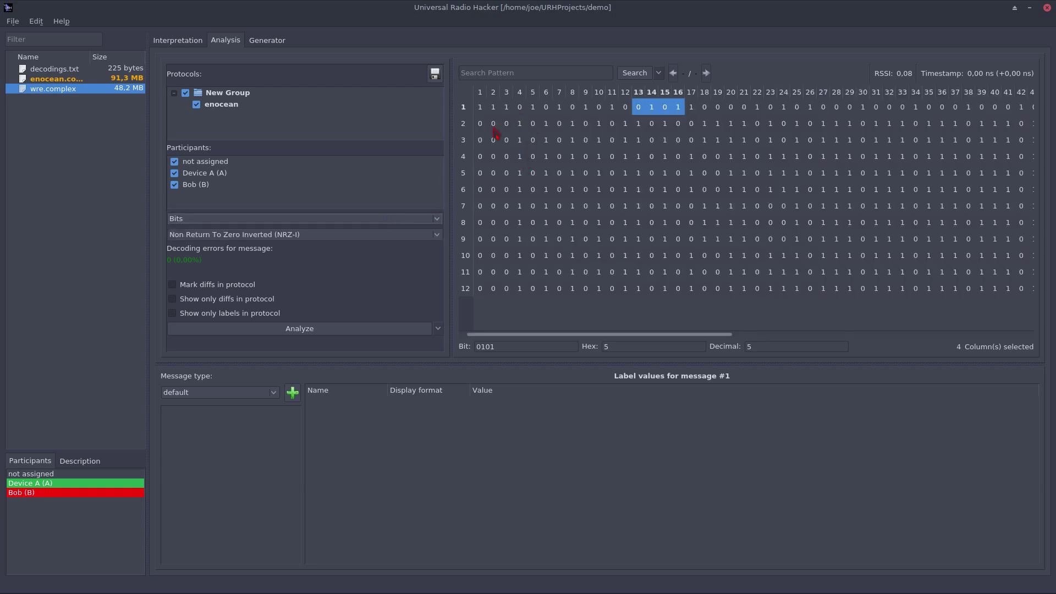
left_click(492, 110)
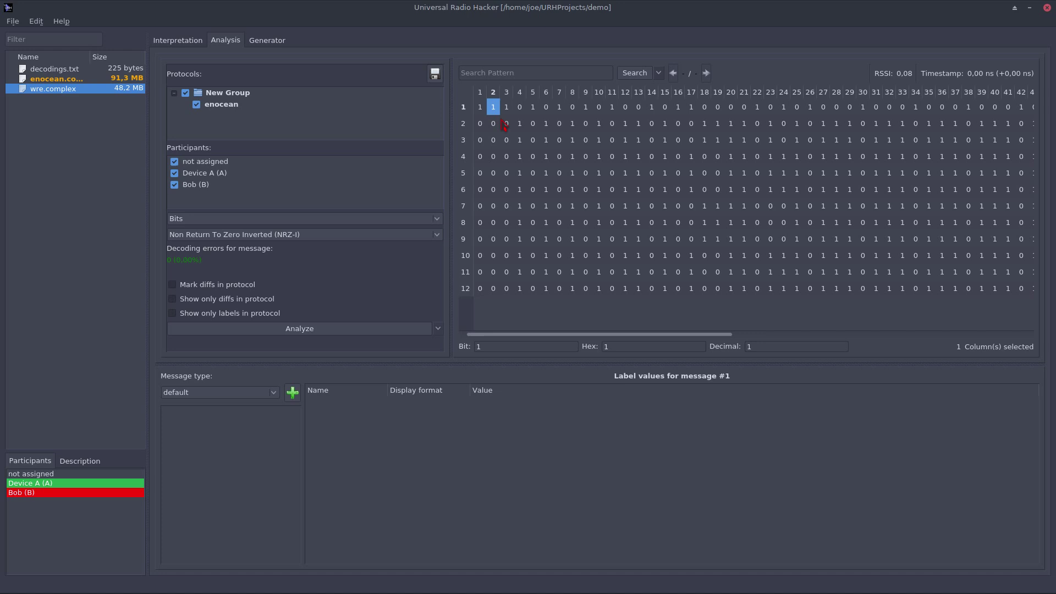
left_click(521, 109)
left_click(522, 124)
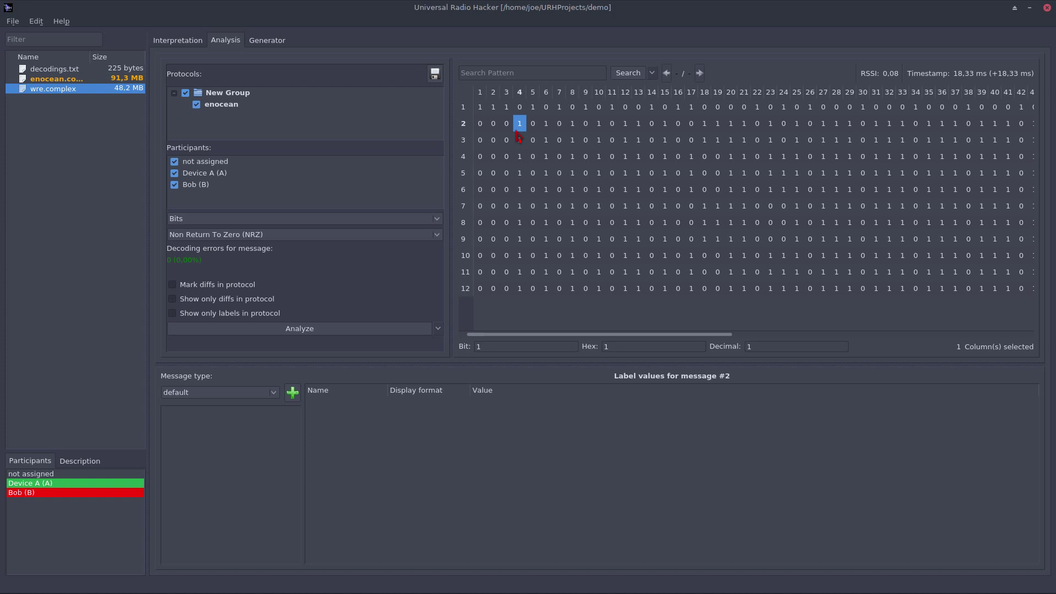
left_click(369, 240)
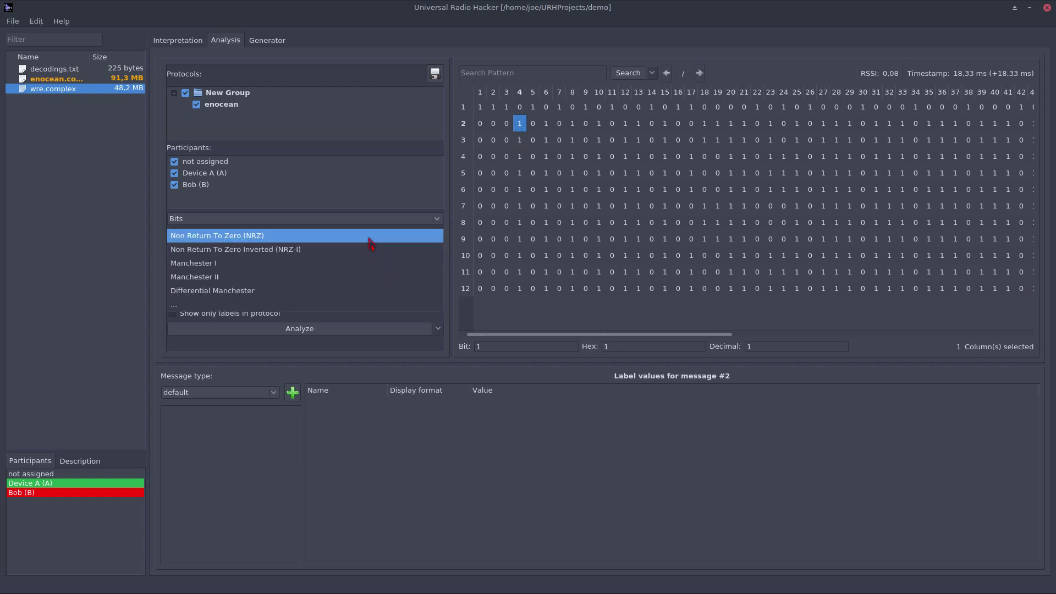
In a new custom decoding, try Invert and Differential Encoding, then remove both.
left_click(333, 305)
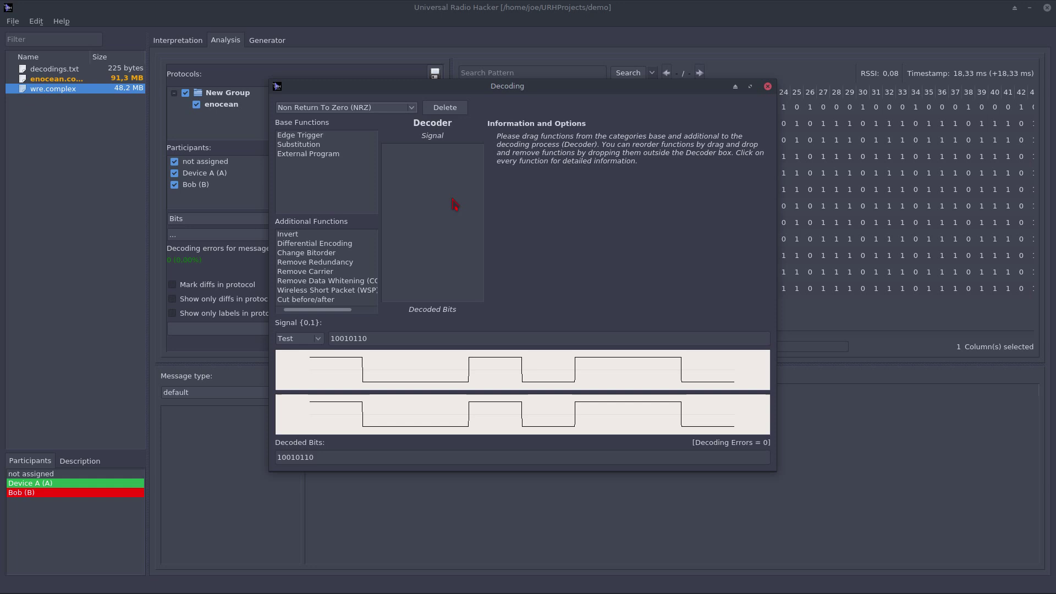
left_click_drag(290, 235, 400, 175)
left_click(316, 246)
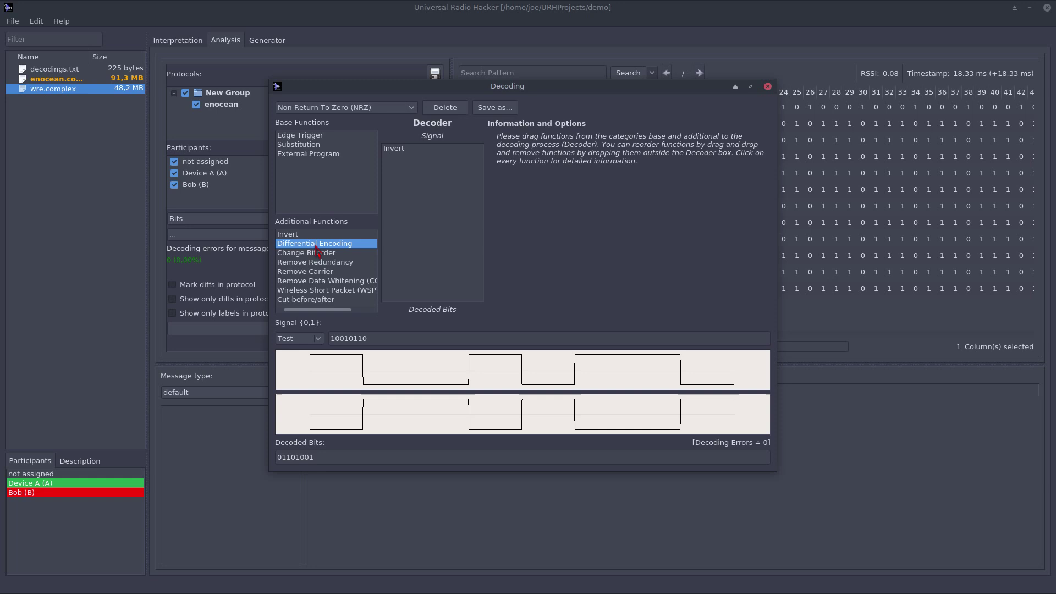
left_click_drag(316, 249, 433, 183)
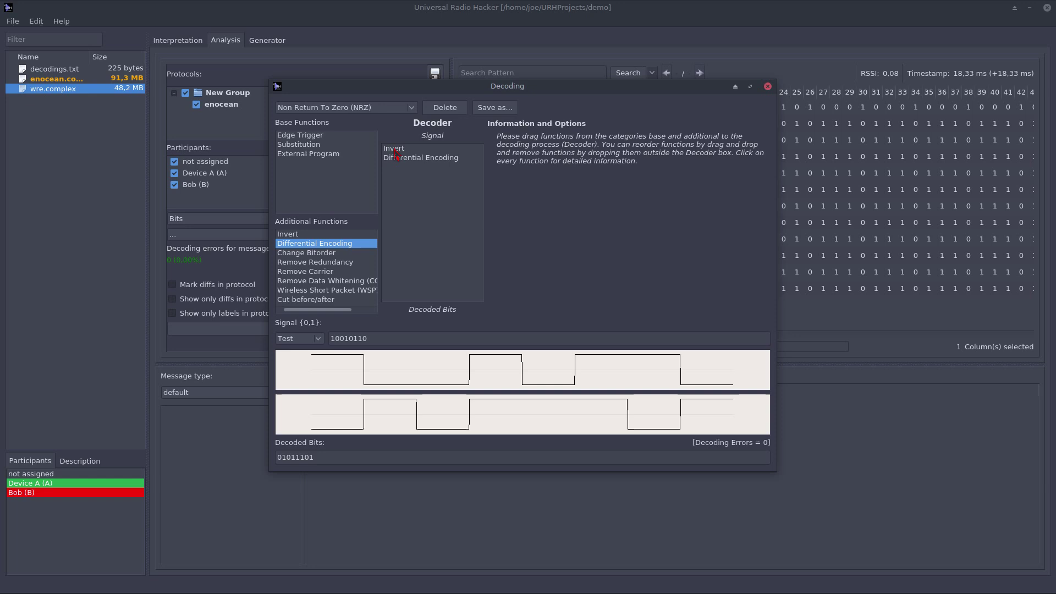
left_click_drag(395, 149, 542, 199)
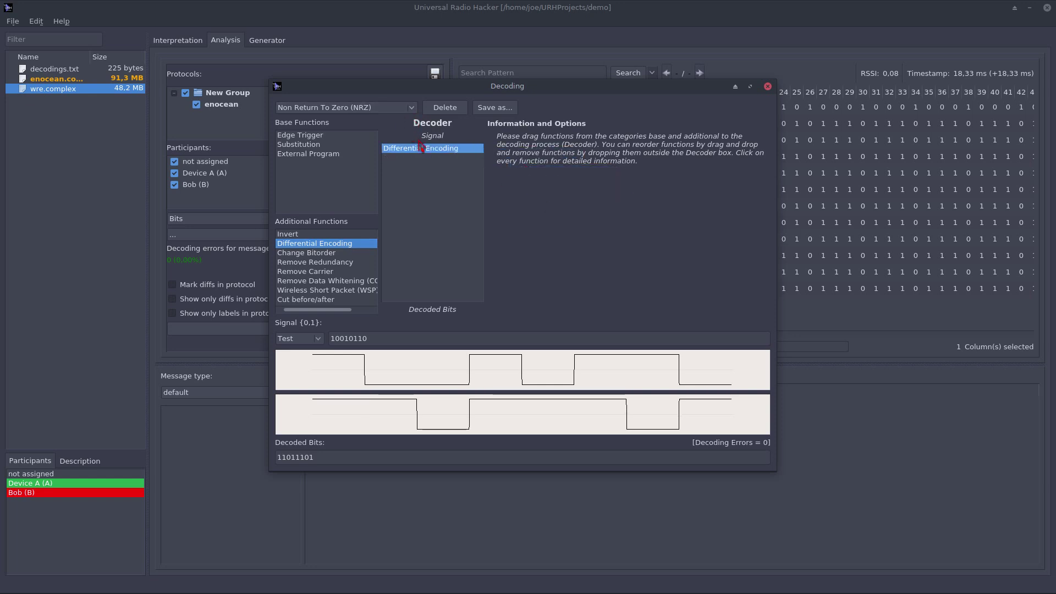
left_click_drag(424, 150, 561, 198)
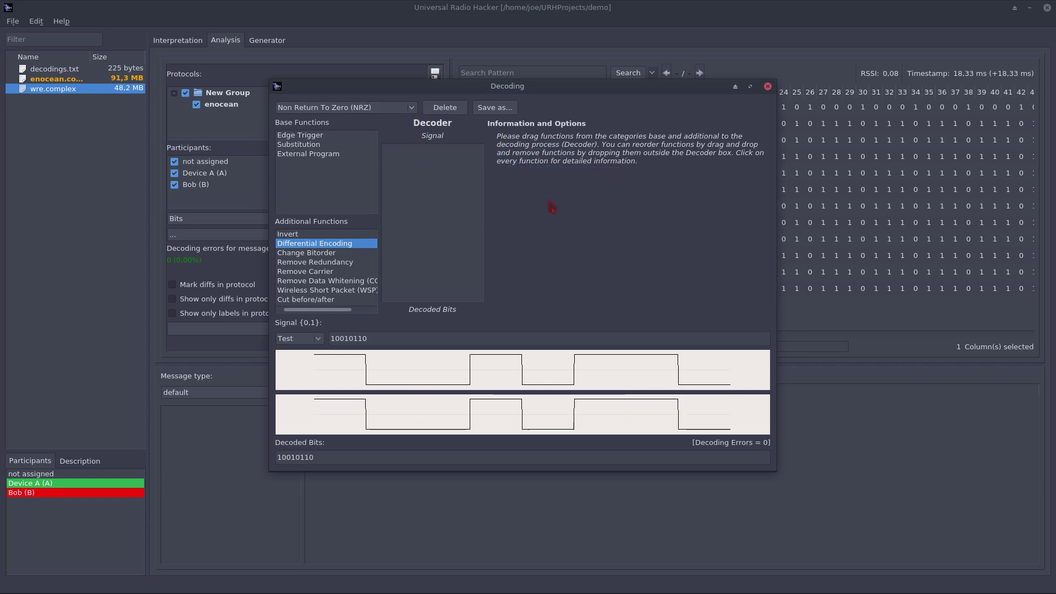
Build the decoder from Wireless Short Packet (WSP) and save it as 'EnOcean'.
left_click(329, 290)
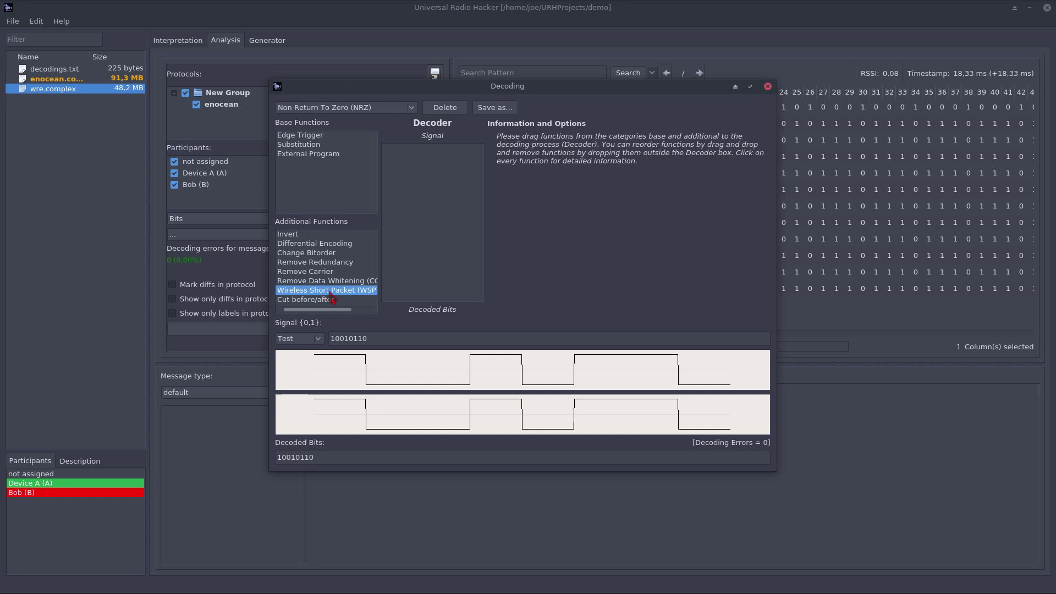
left_click_drag(330, 293, 455, 171)
left_click(449, 151)
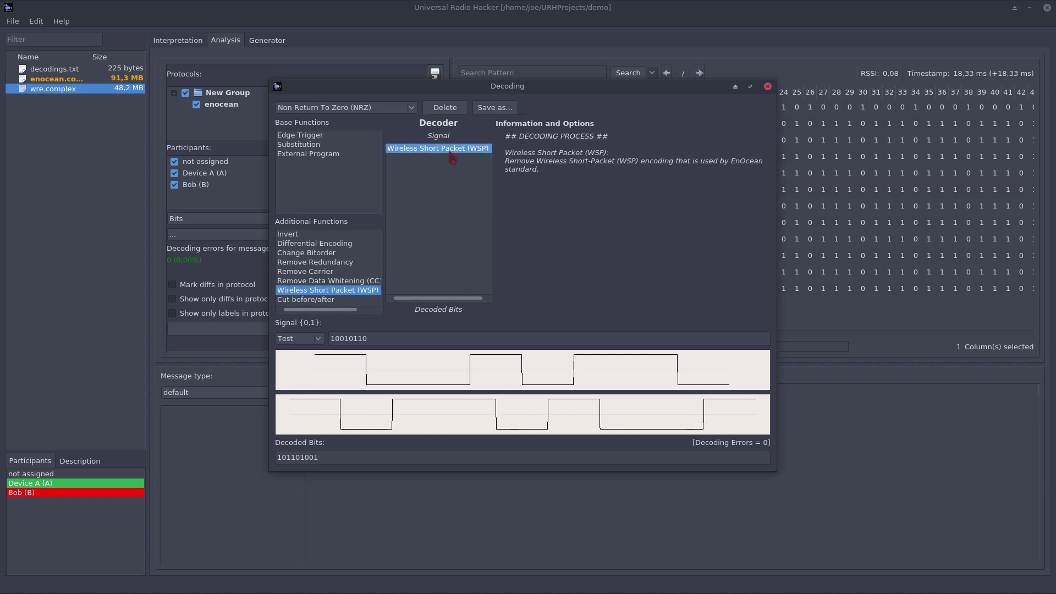
left_click(484, 109)
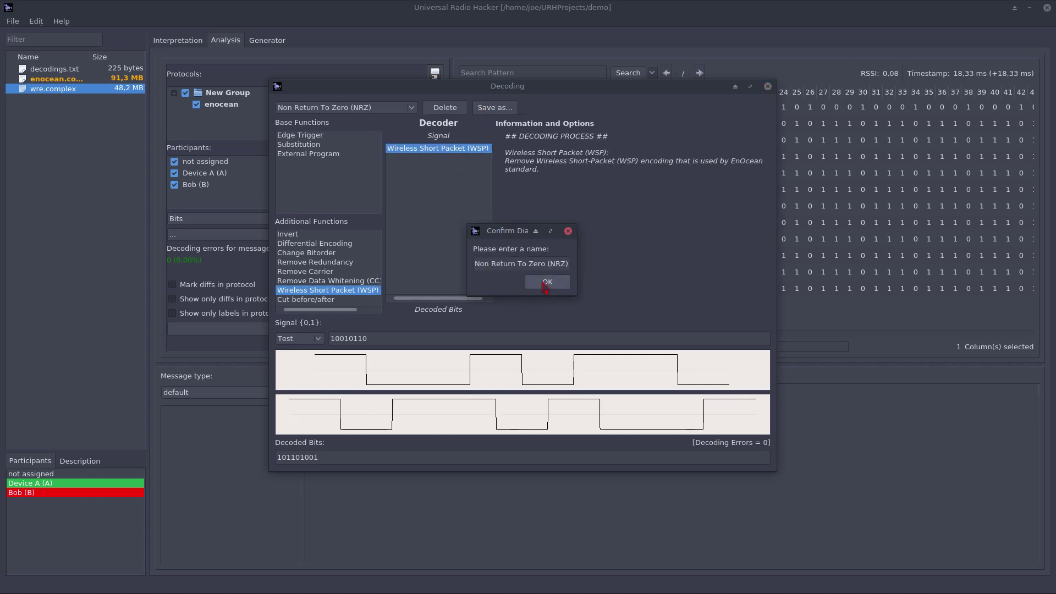
key("ctrl+a")
type("En")
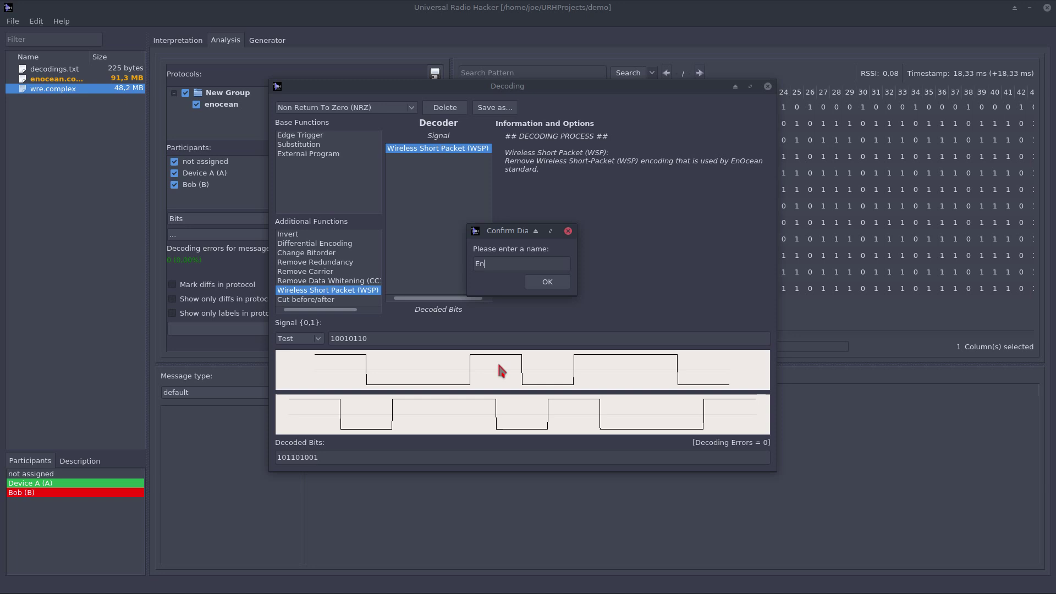
type("Ocean")
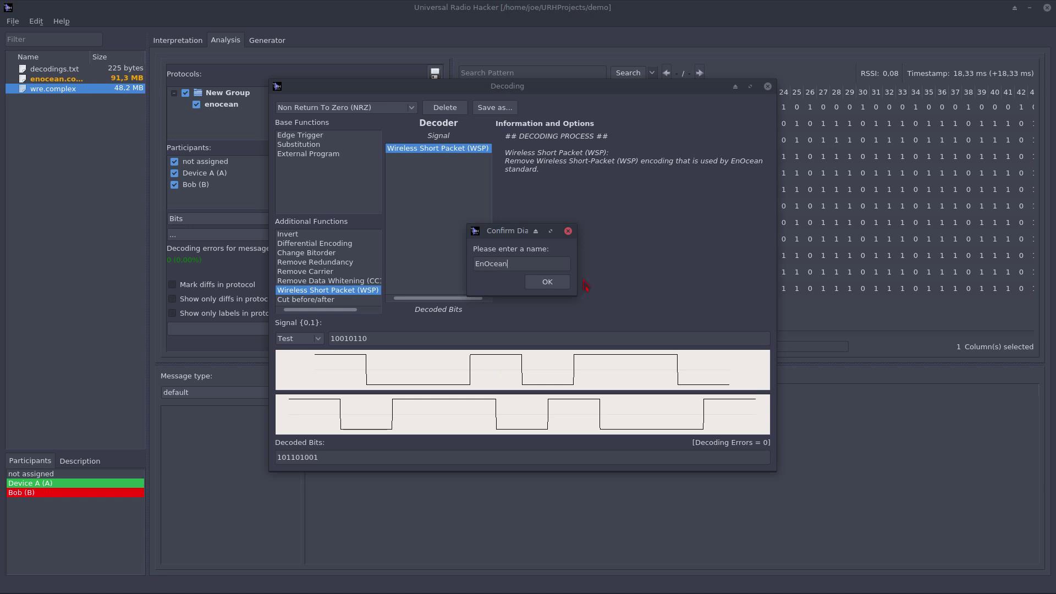
left_click(562, 285)
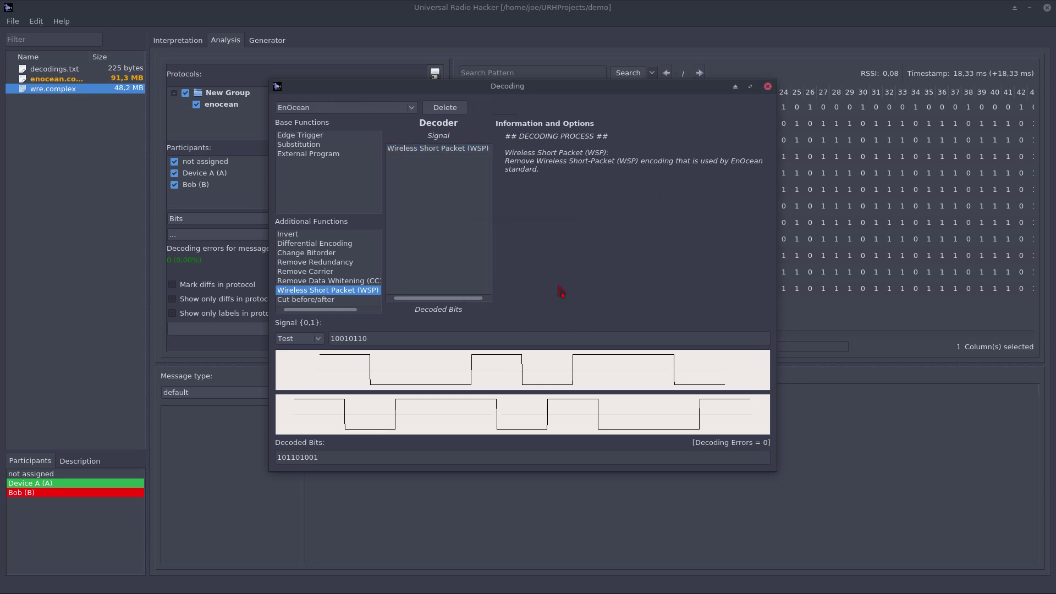
Apply the EnOcean decoding to all 12 messages.
left_click(768, 86)
left_click(625, 107)
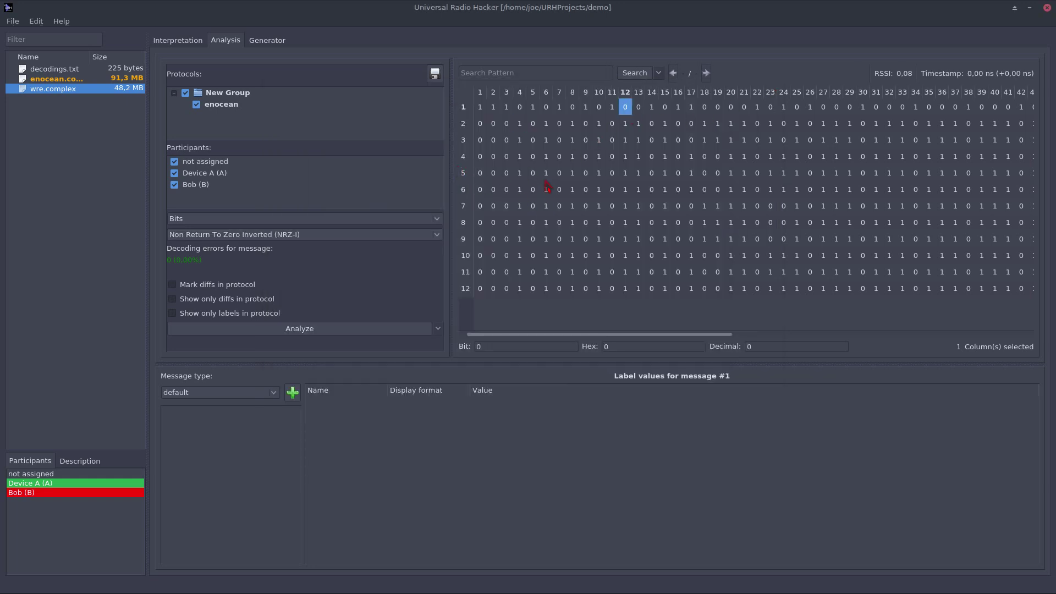
key("ctrl+a")
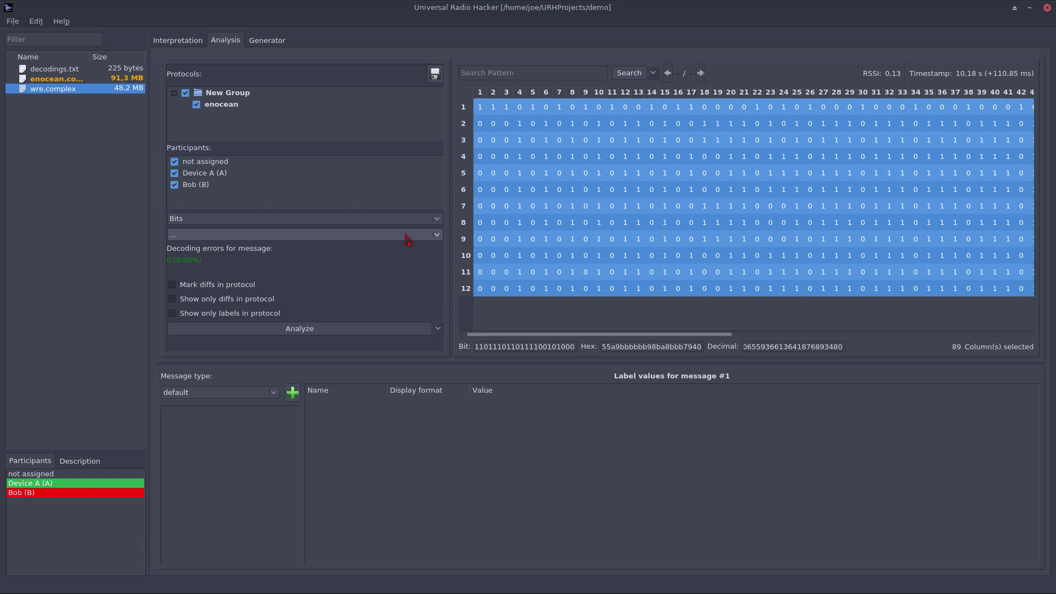
left_click(405, 235)
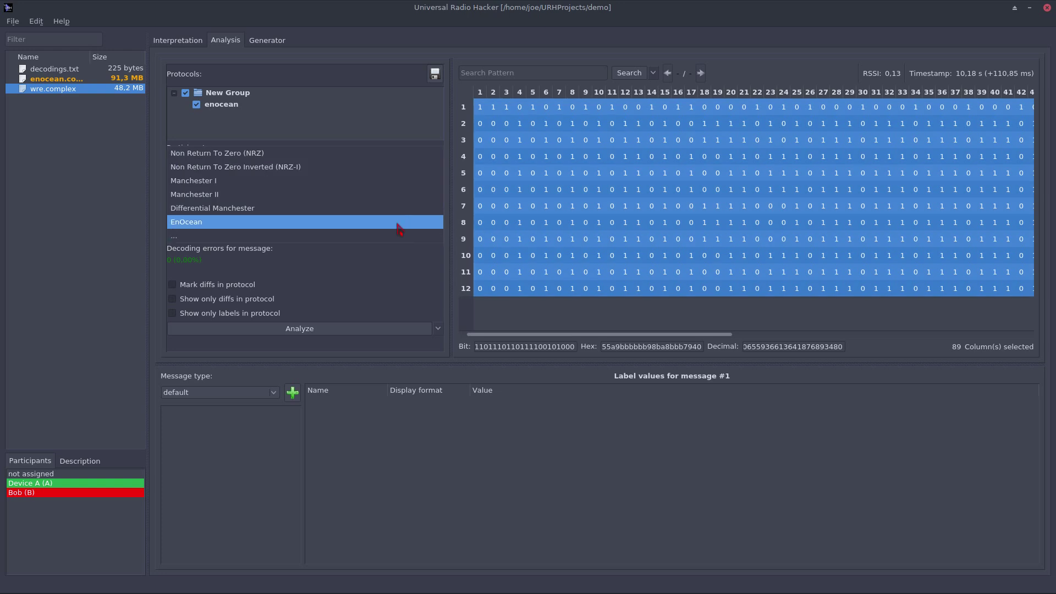
left_click(399, 222)
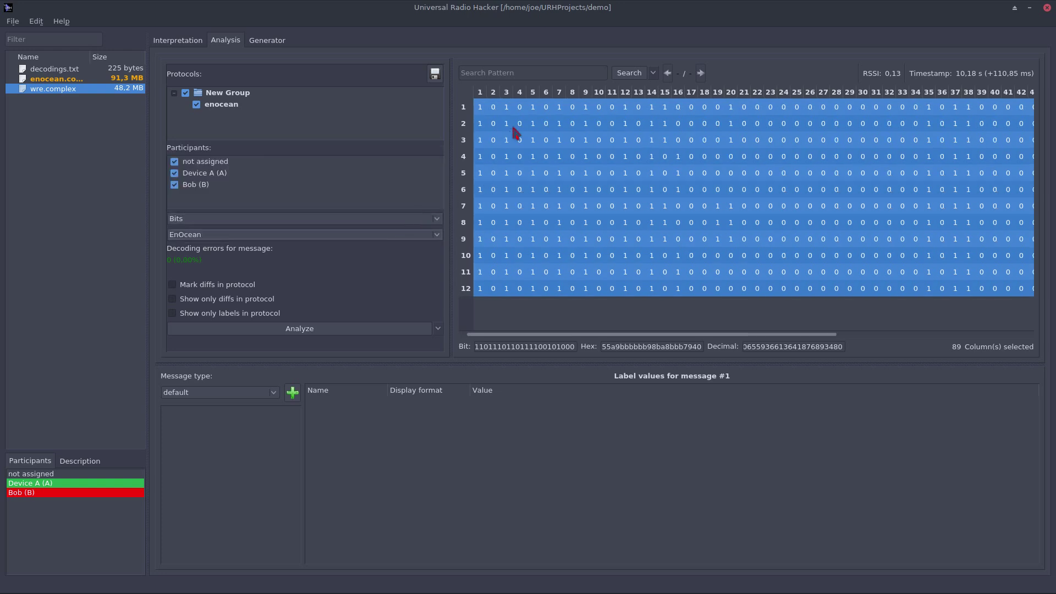
Display the messages in hex and step through column 4 of the messages.
left_click(380, 220)
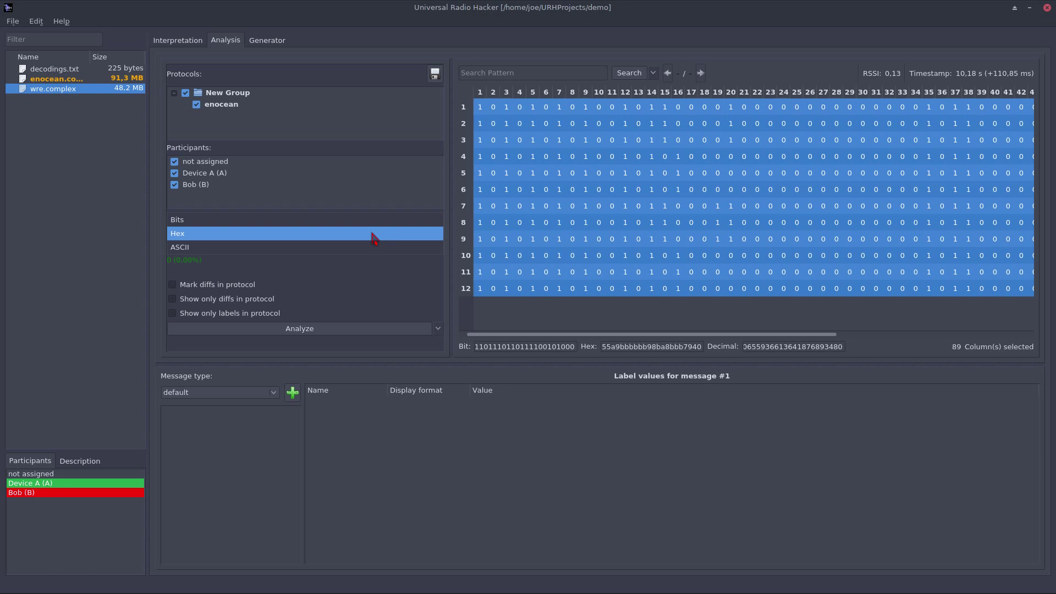
left_click(373, 235)
left_click(524, 112)
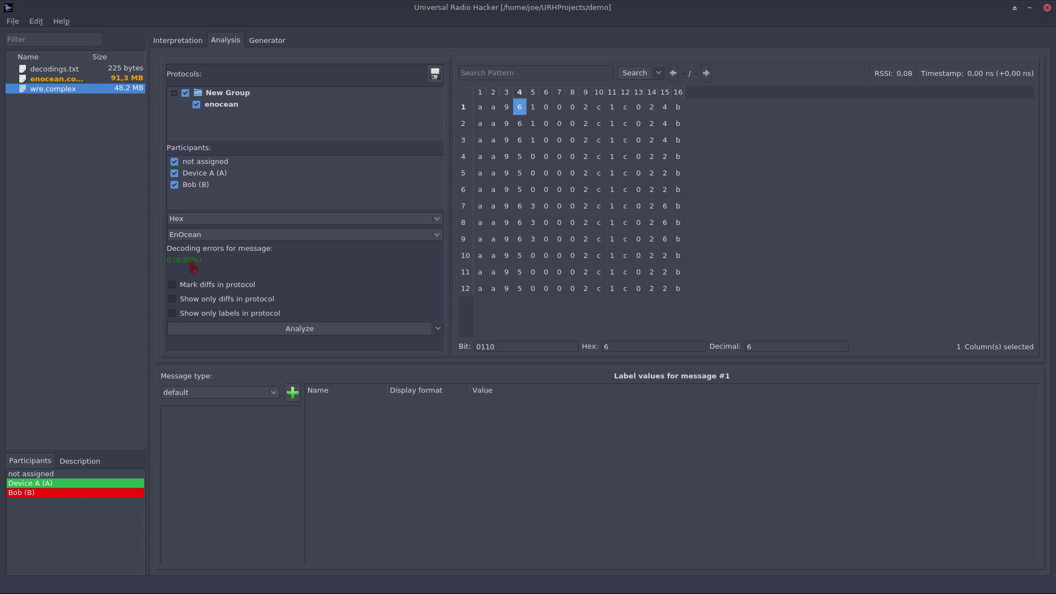
key("Down")
key("Down")
key("Down")
key("Down")
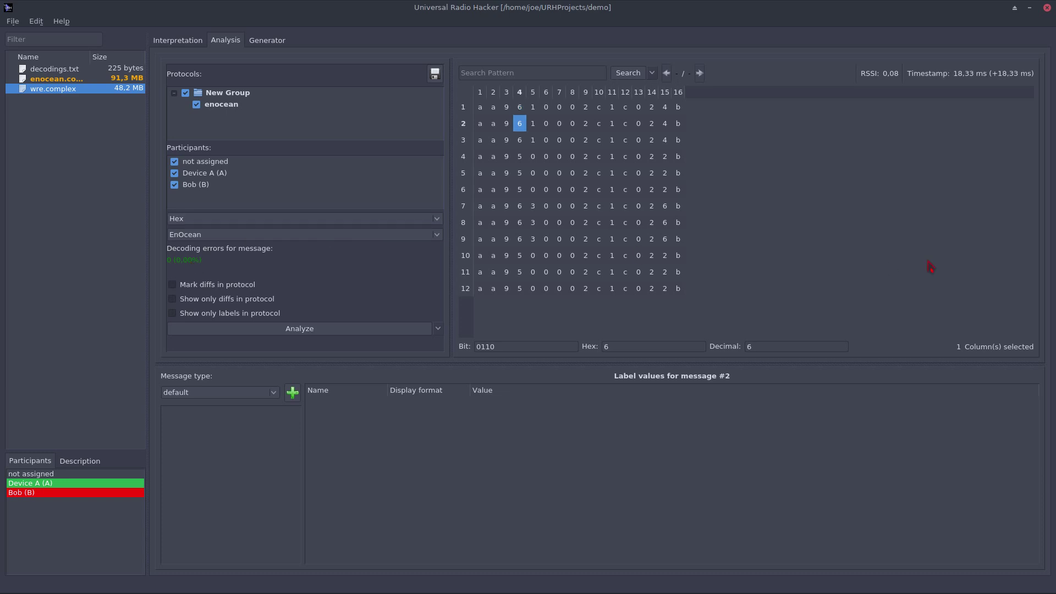
key("Down")
key("Down")
key("Down")
key("Down")
key("Down")
key("Down")
key("Down")
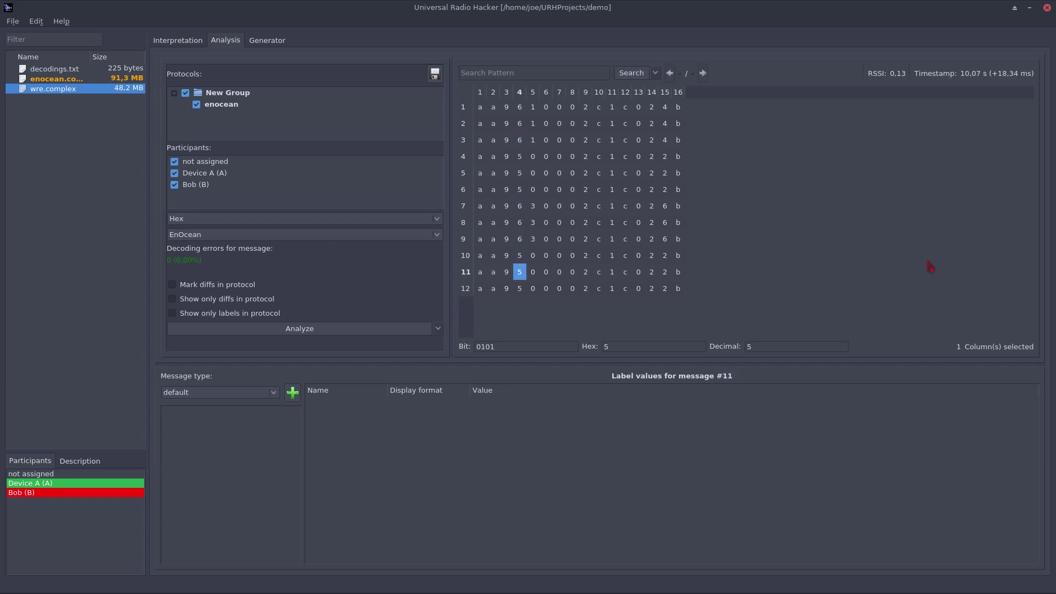
key("Up")
key("Up")
key("Up")
key("Up")
key("Up")
key("Up")
key("Up")
key("Up")
key("Up")
key("Up")
key("Up")
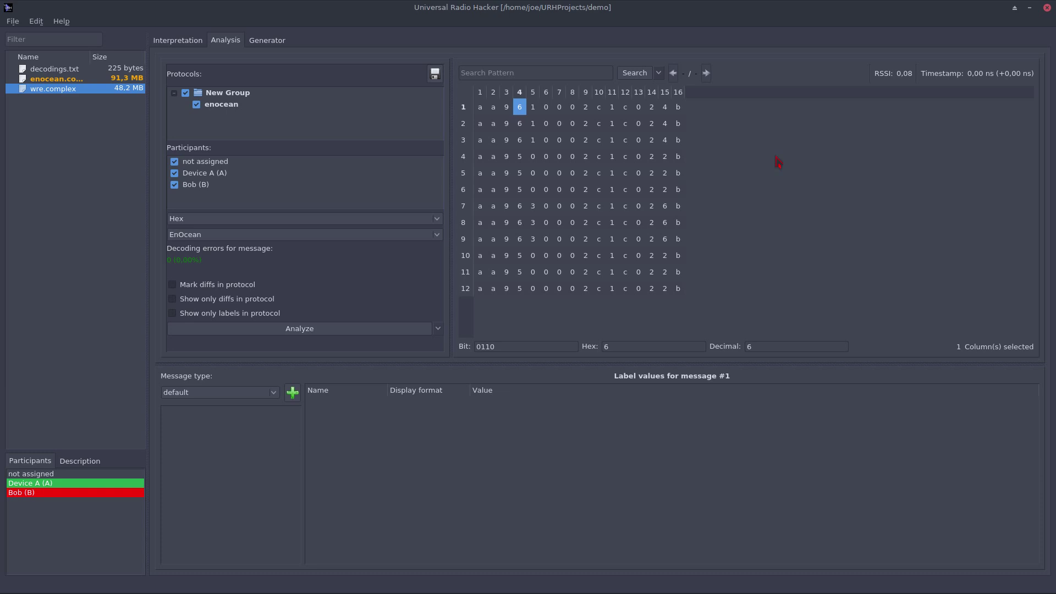
Set the noise value to 0,0100 in the Interpretation tab.
left_click(182, 43)
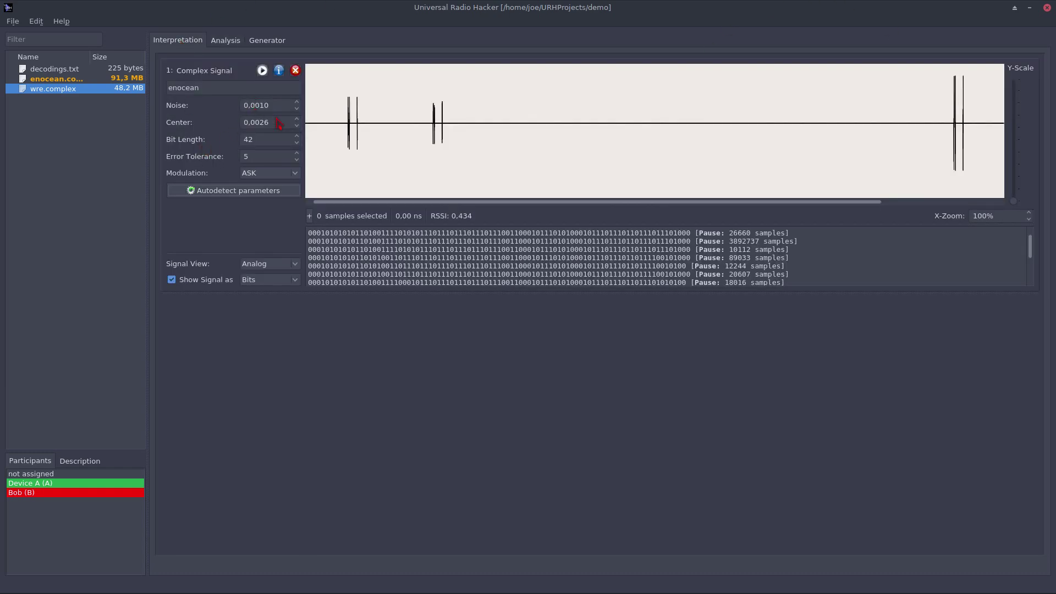
key("BackSpace")
key("BackSpace")
key("BackSpace")
type("1")
key("Return")
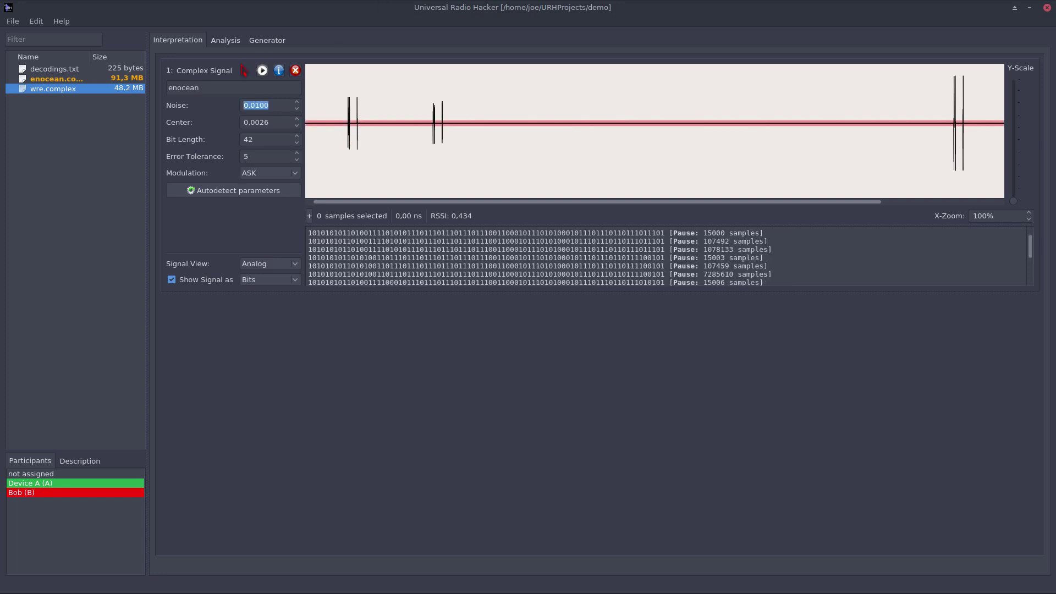
Back in Analysis, step through column 2 to check the shorter decoded messages.
left_click(229, 41)
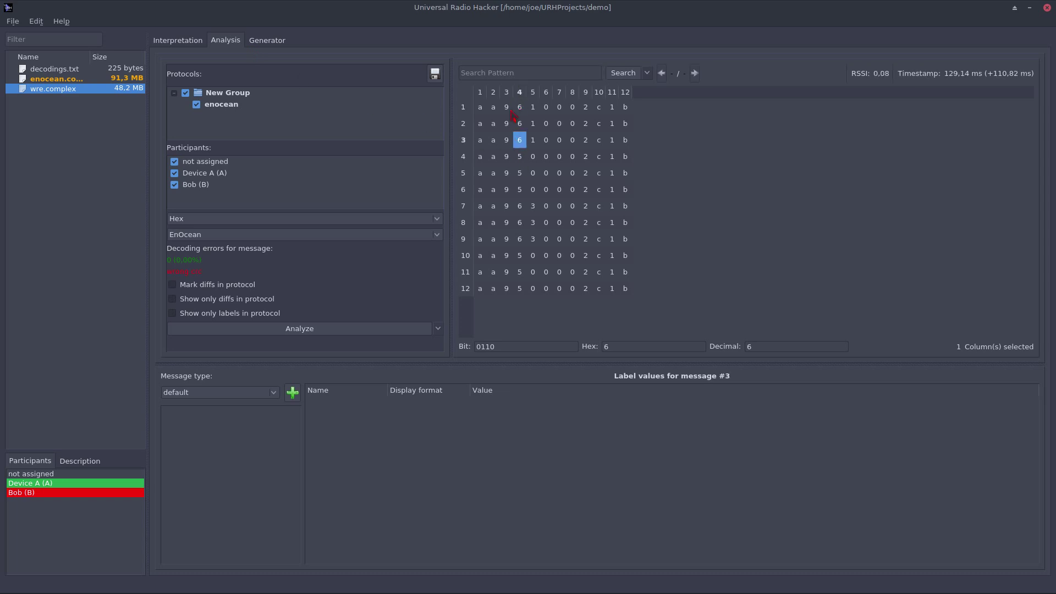
left_click(494, 107)
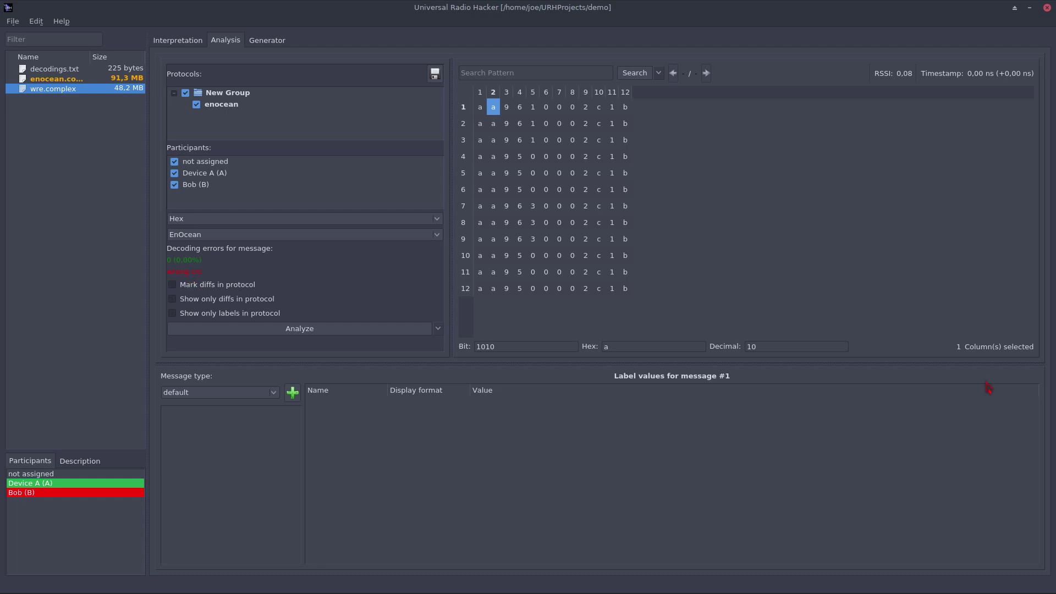
key("Down")
key("Down")
key("Down")
key("Down")
key("Down")
key("Down")
key("Down")
key("Down")
key("Down")
key("Down")
key("Down")
key("Up")
key("Up")
key("Up")
key("Up")
key("Up")
key("Up")
key("Up")
key("Up")
key("Up")
key("Up")
key("Up")
Edit the Interpretation tab's noise value back to 0,0010, then return to Analysis.
left_click(180, 45)
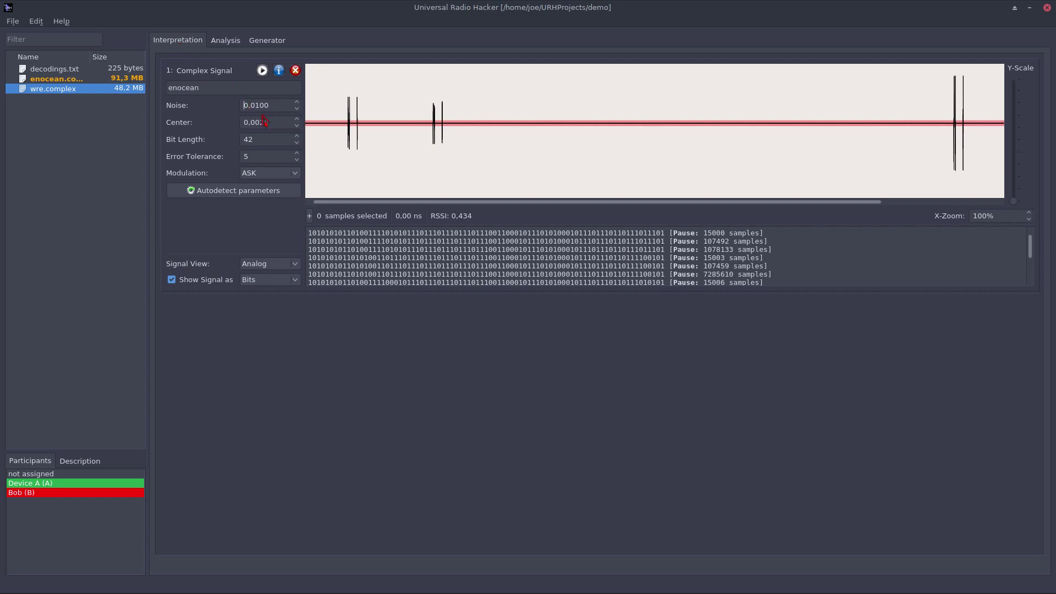
key("Delete")
key("Return")
left_click(288, 102)
key("BackSpace")
key("Delete")
key("BackSpace")
type("01")
key("Return")
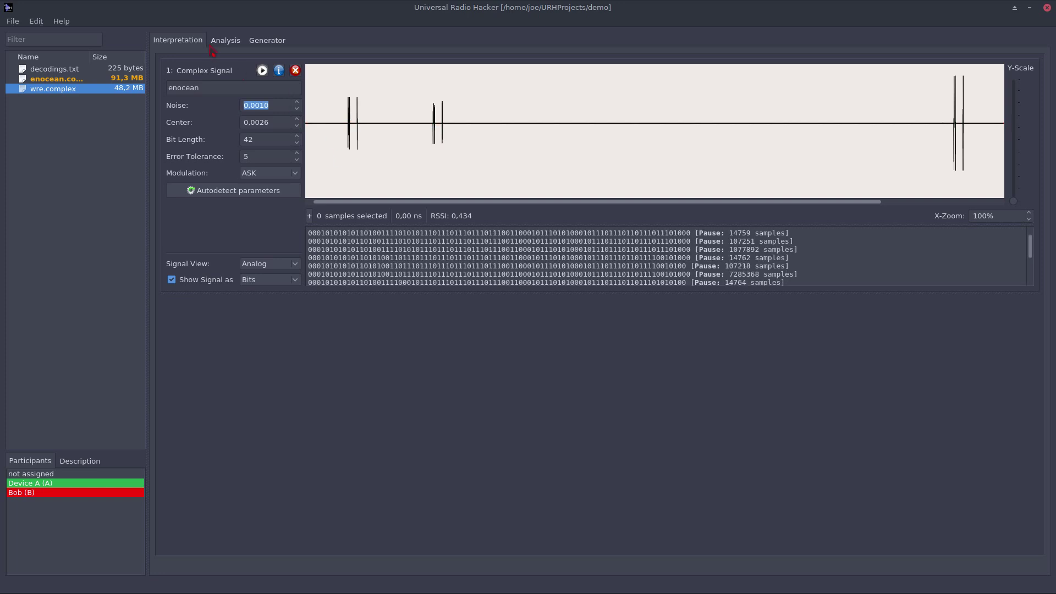
left_click(242, 43)
Add an External Program function to a custom decoding and view its program-path options.
left_click(599, 146)
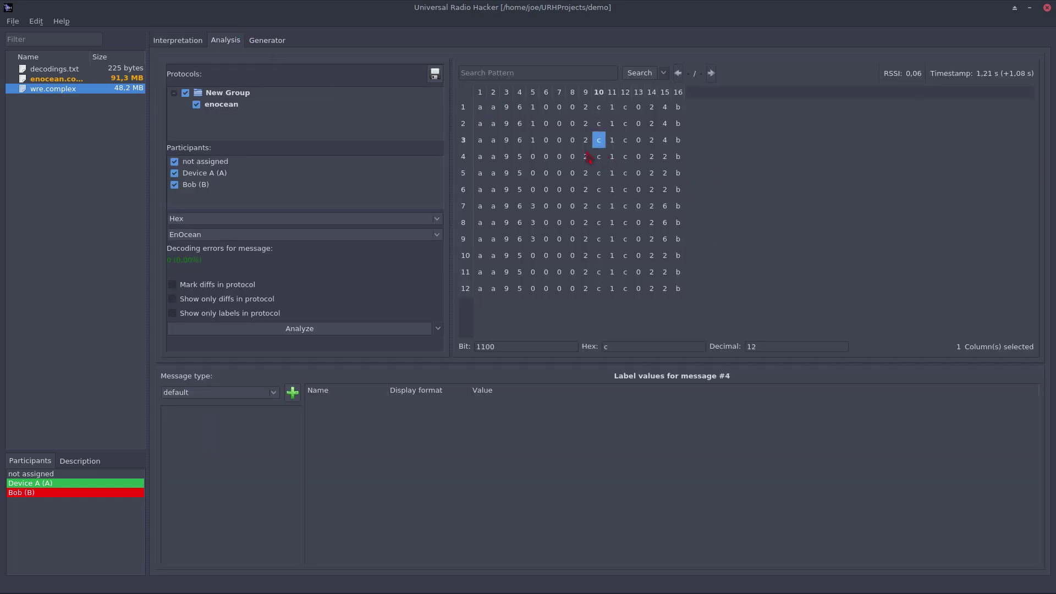
key("Up")
key("Up")
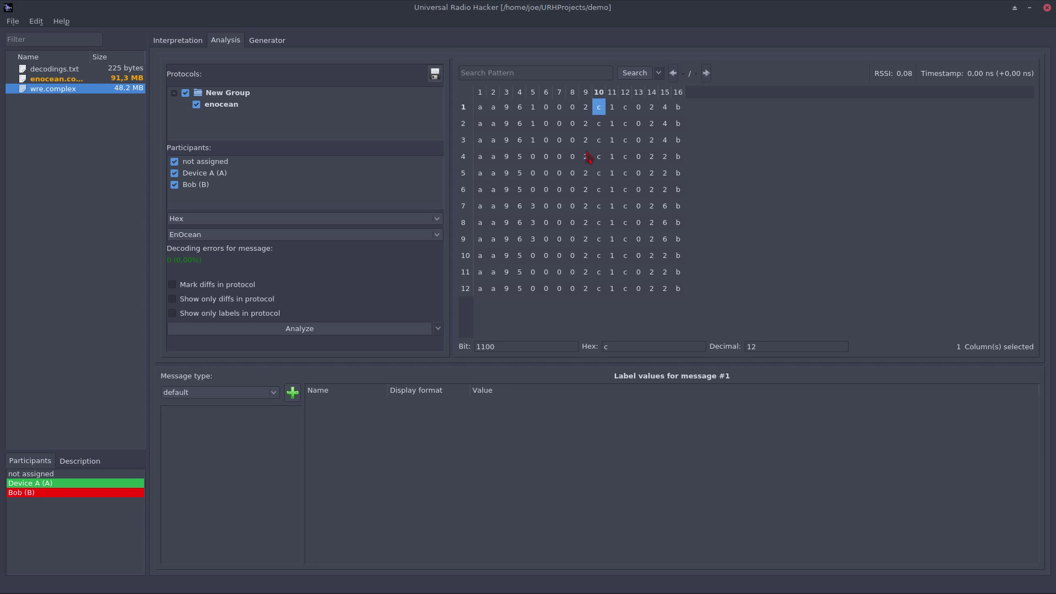
left_click(374, 235)
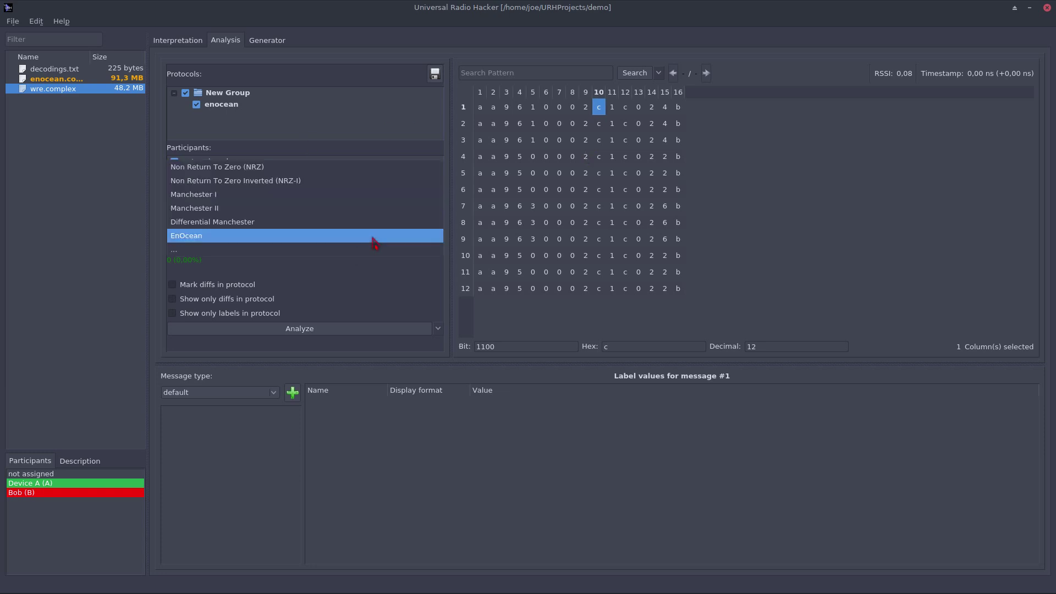
left_click(324, 254)
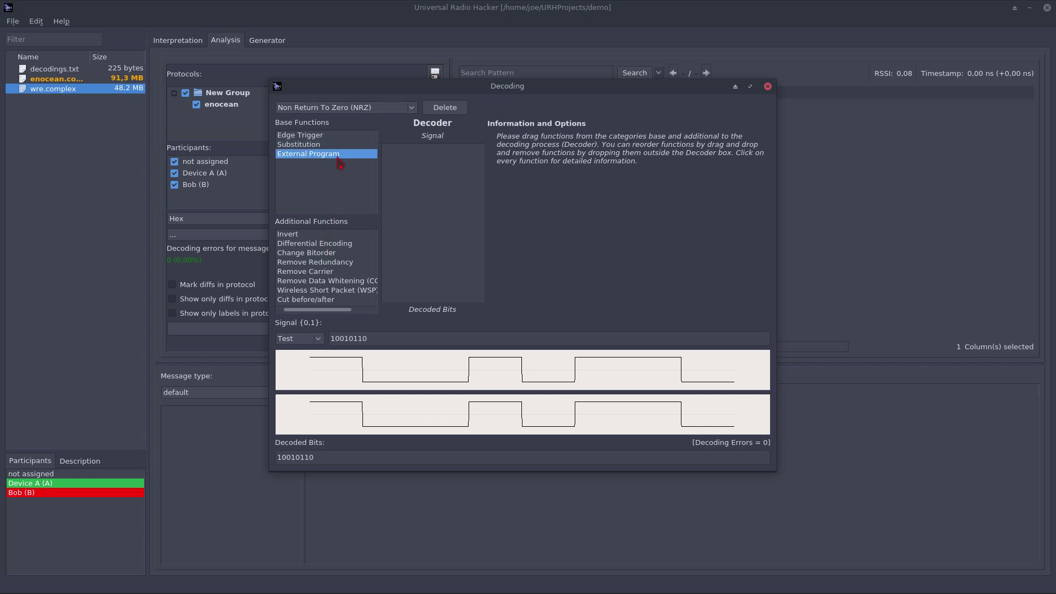
left_click_drag(322, 158, 434, 165)
left_click(435, 149)
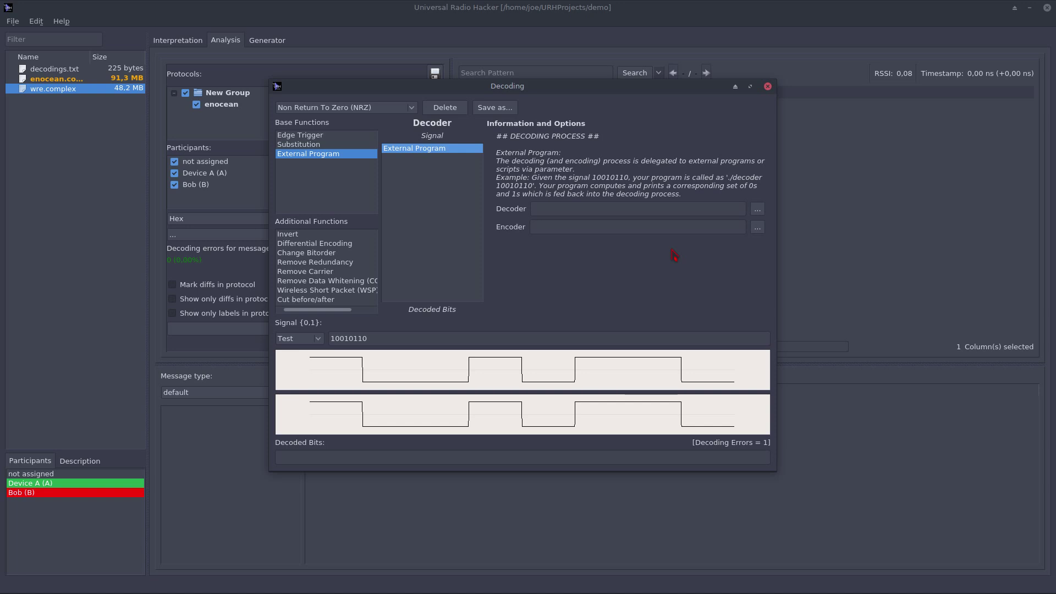
left_click(574, 207)
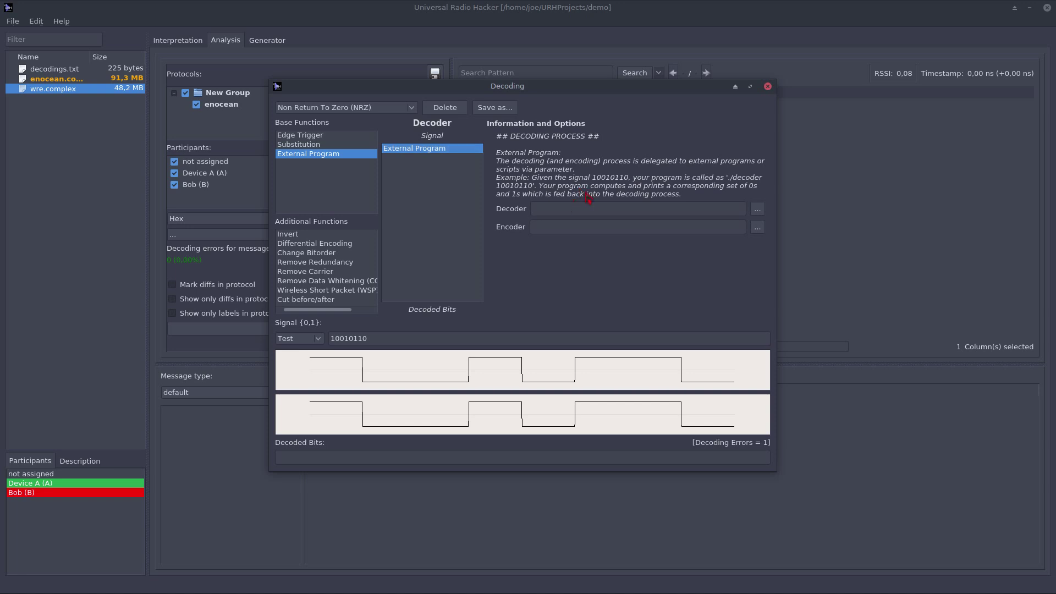
Close the decoding editor, reapply EnOcean decoding to all messages, and return to message 1.
left_click(766, 88)
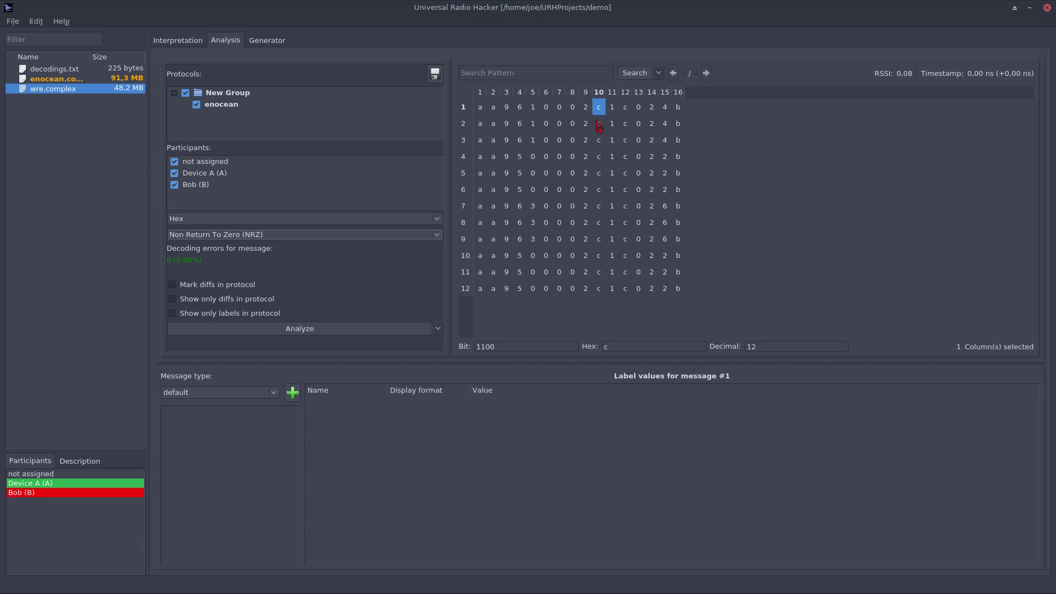
left_click(509, 241)
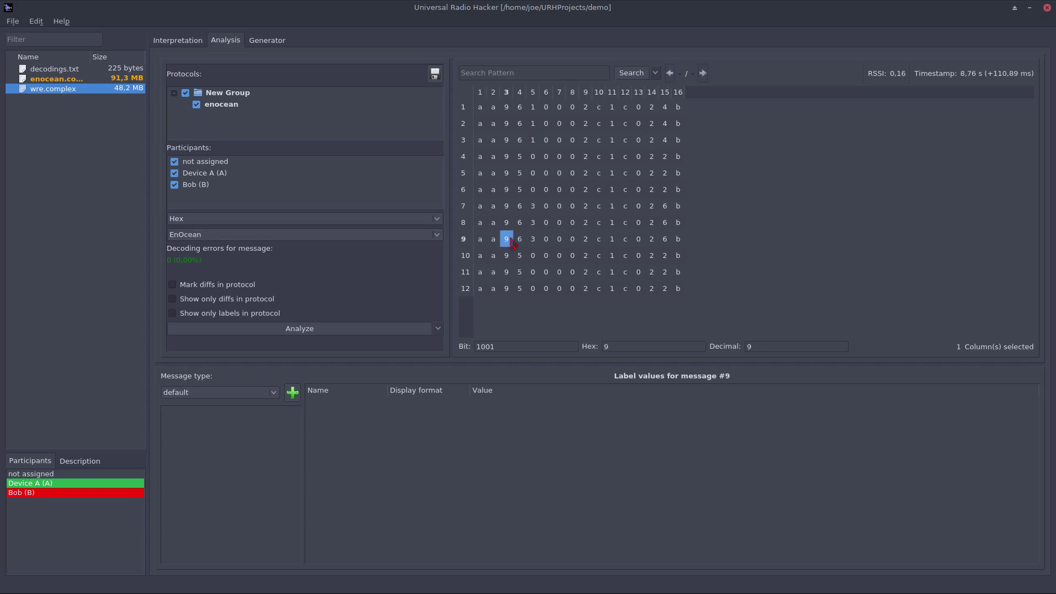
key("ctrl+a")
left_click(297, 237)
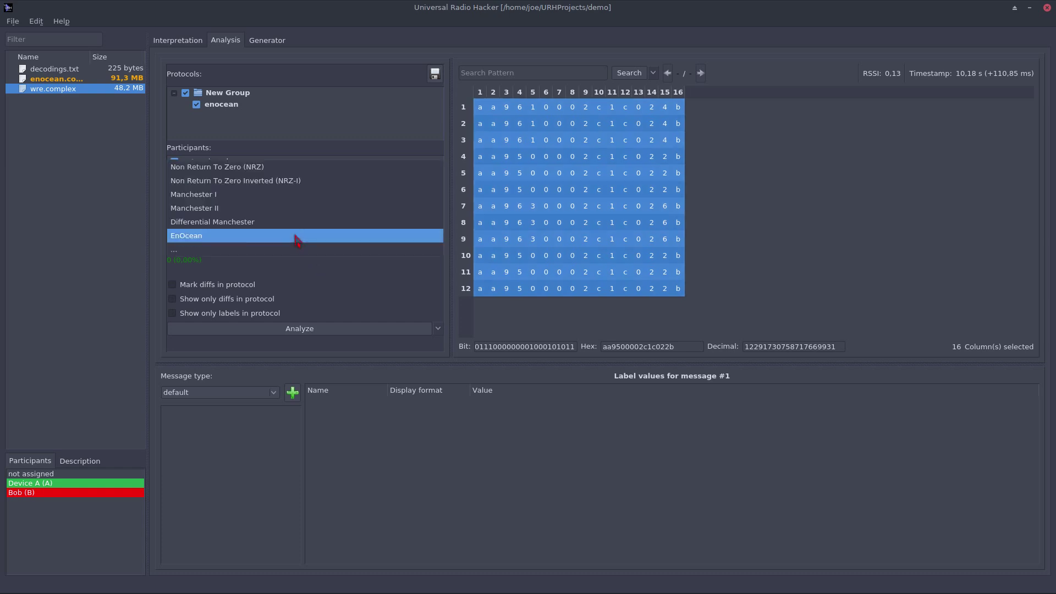
left_click(296, 236)
left_click(546, 140)
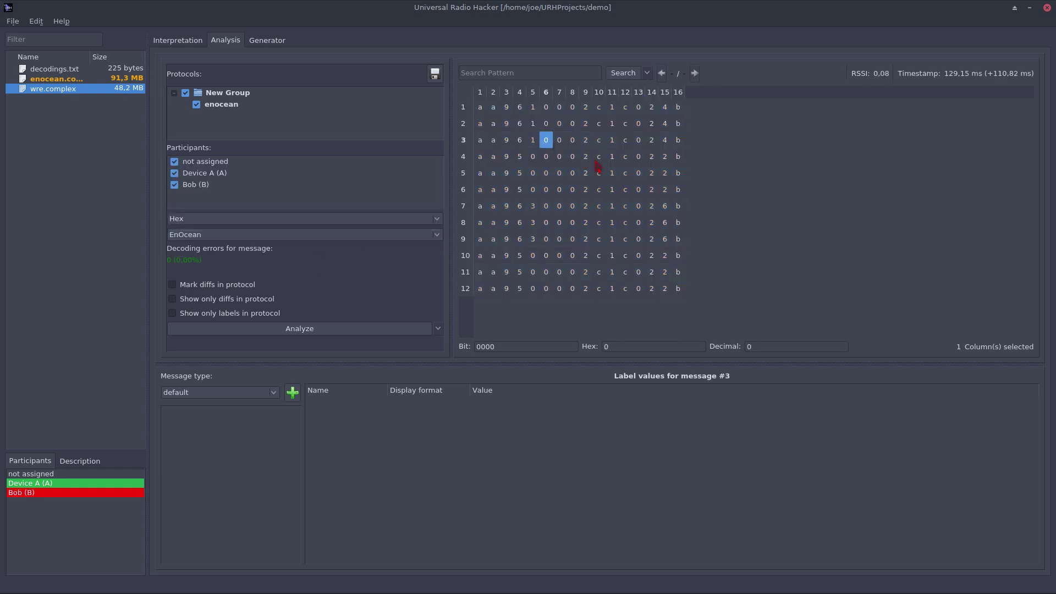
key("Up")
key("Up")
key("Left")
key("Left")
key("Left")
key("Left")
key("Left")
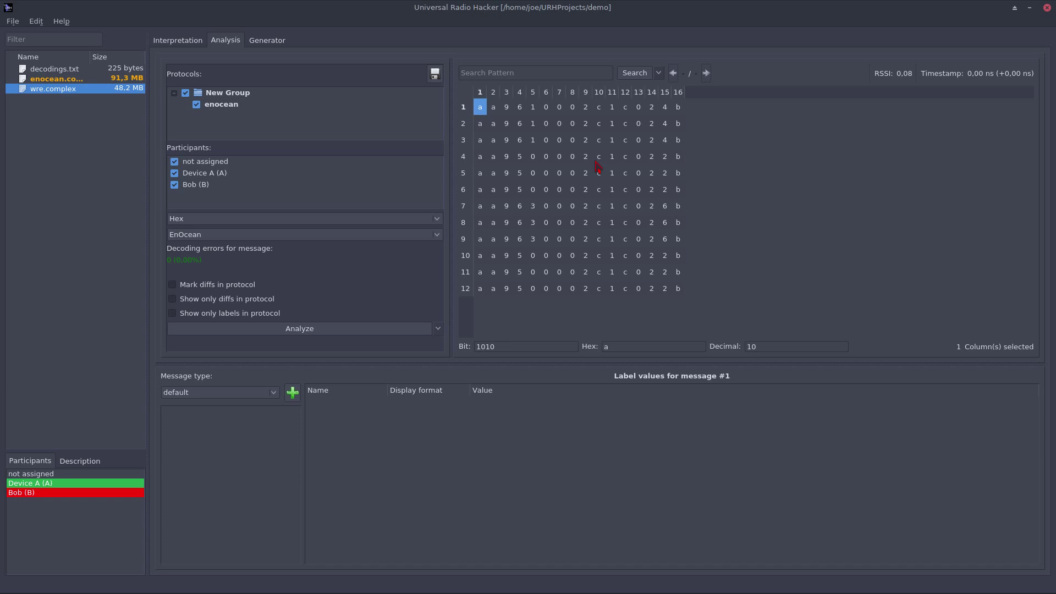
Label columns 1–2 of the messages as preamble.
left_click(493, 140)
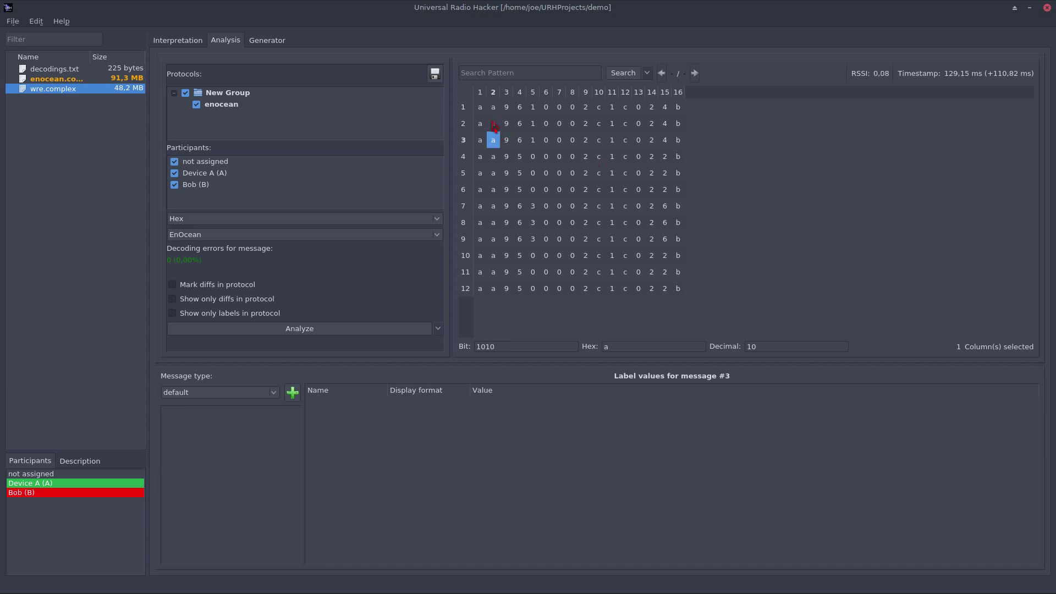
left_click_drag(482, 110, 493, 107)
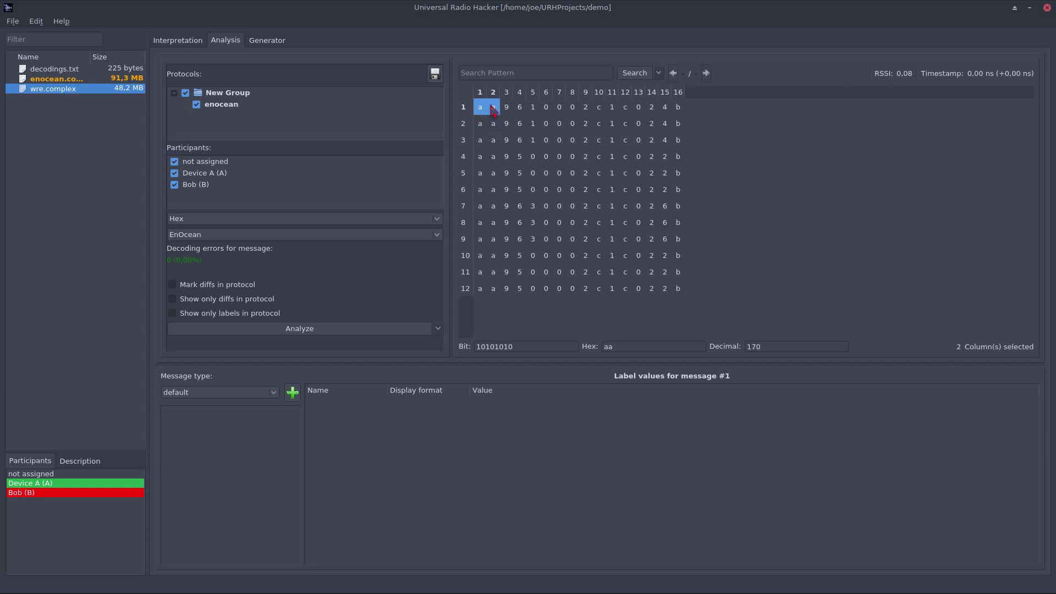
right_click(476, 93)
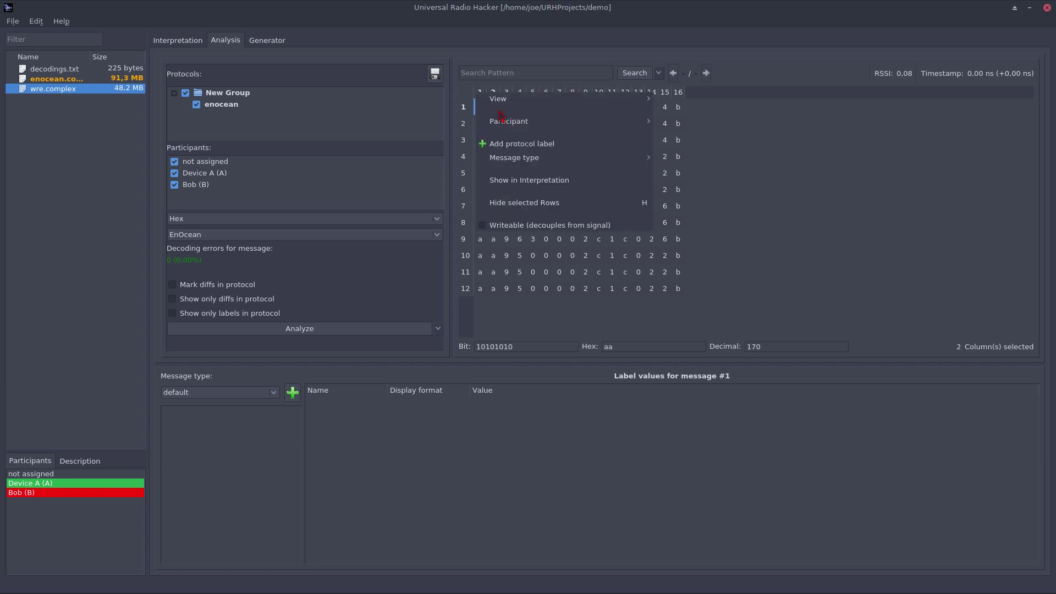
left_click(523, 144)
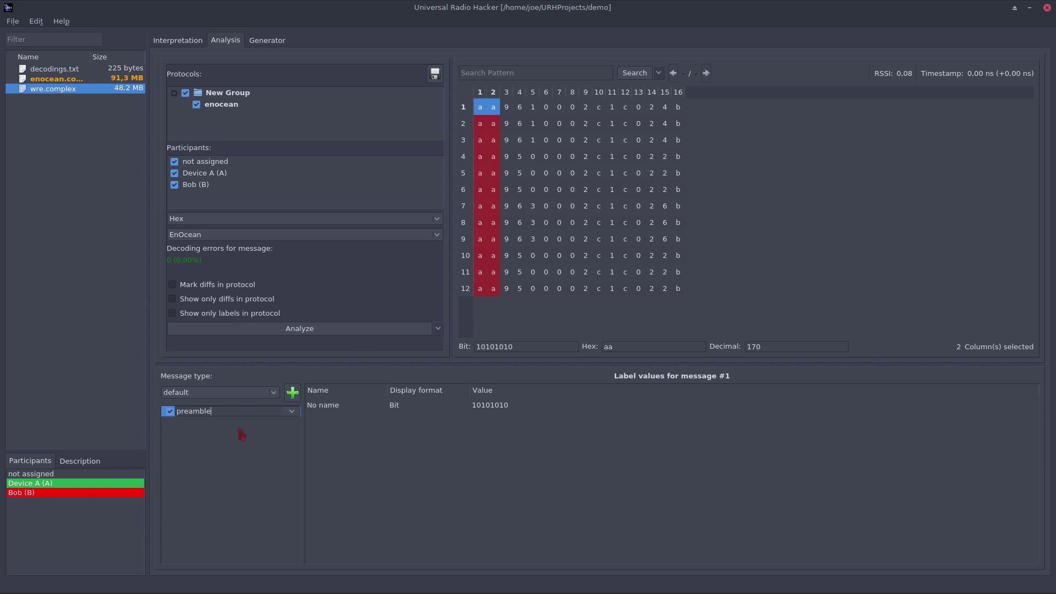
key("Return")
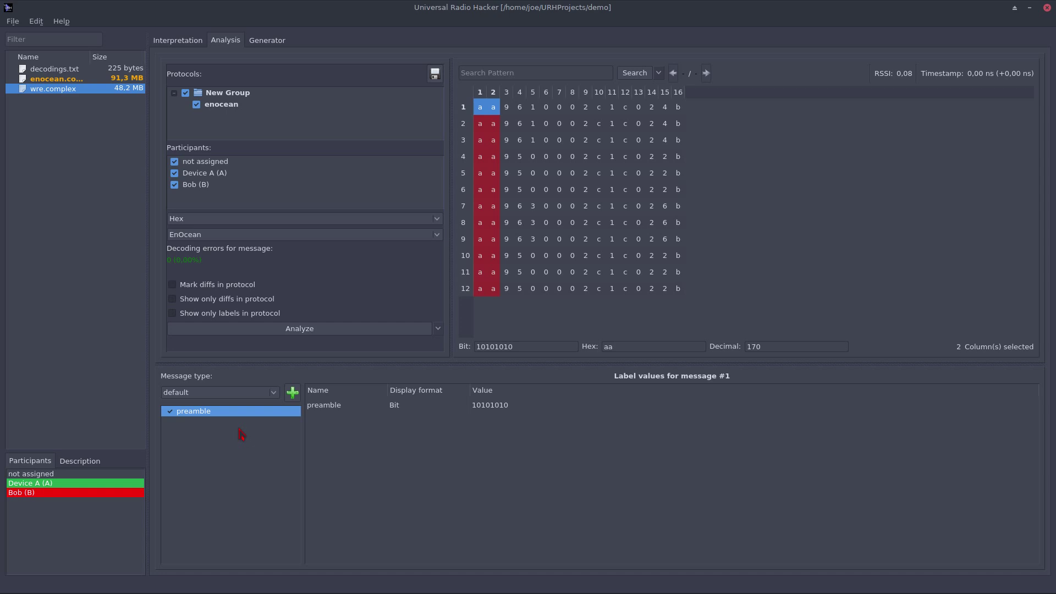
Label column 3 as synchronization.
left_click(511, 113)
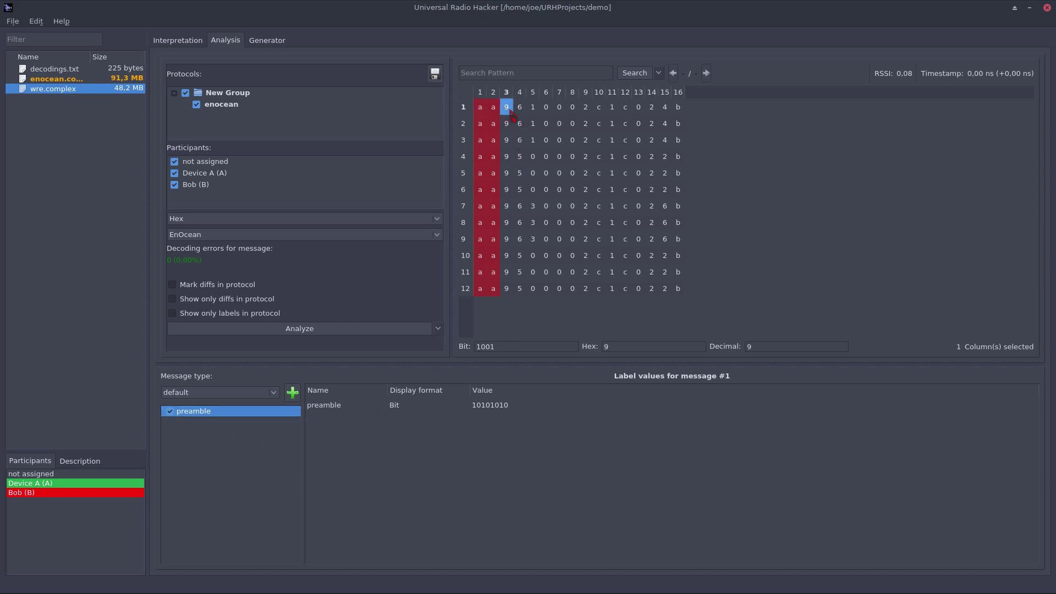
right_click(511, 112)
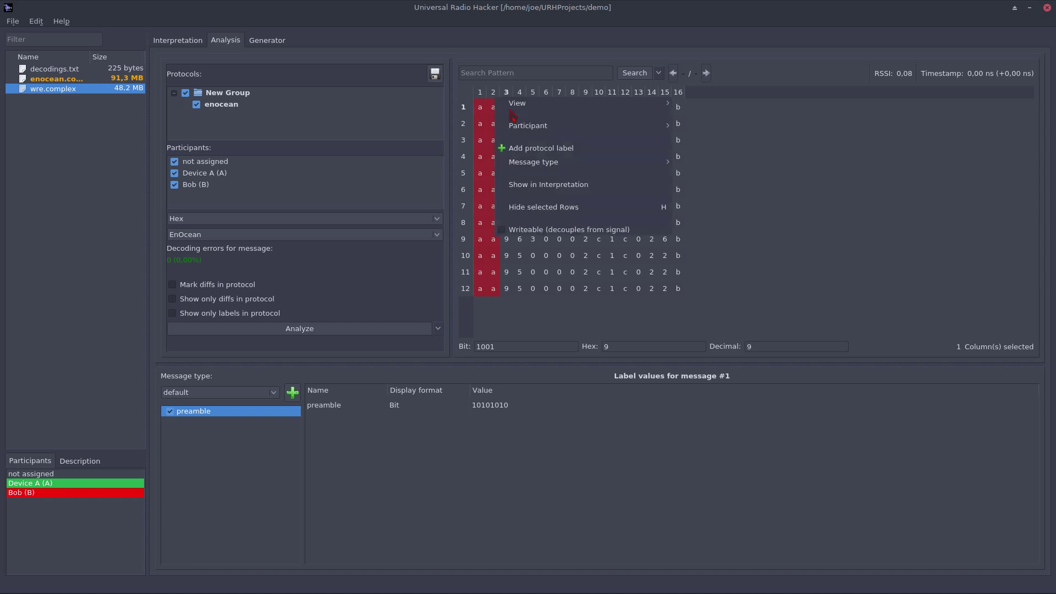
left_click(542, 142)
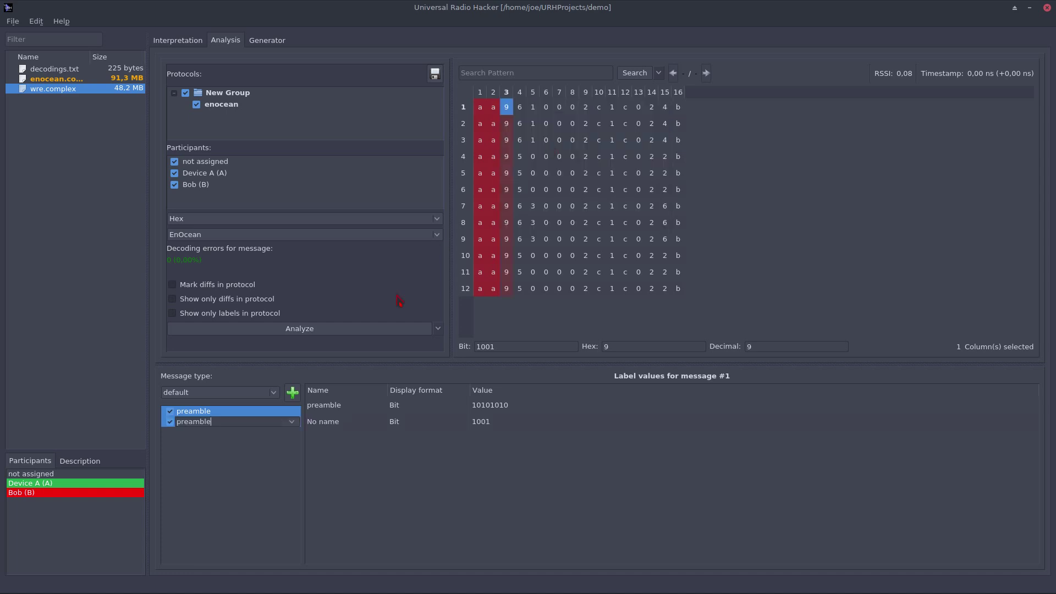
left_click(291, 422)
left_click(286, 439)
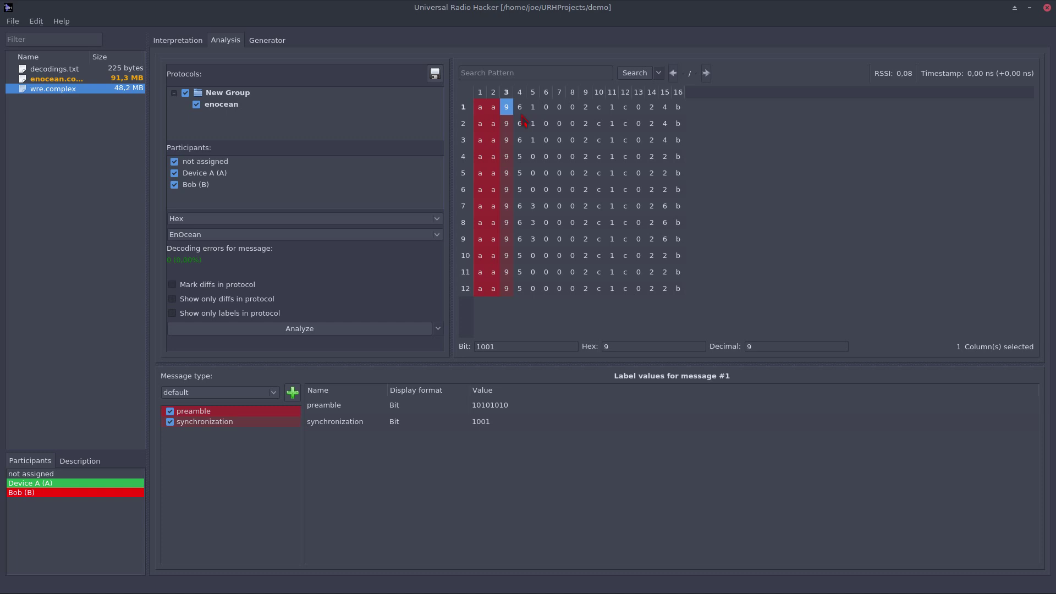
In the protocol label editor, add a custom field type named RORG.
right_click(235, 461)
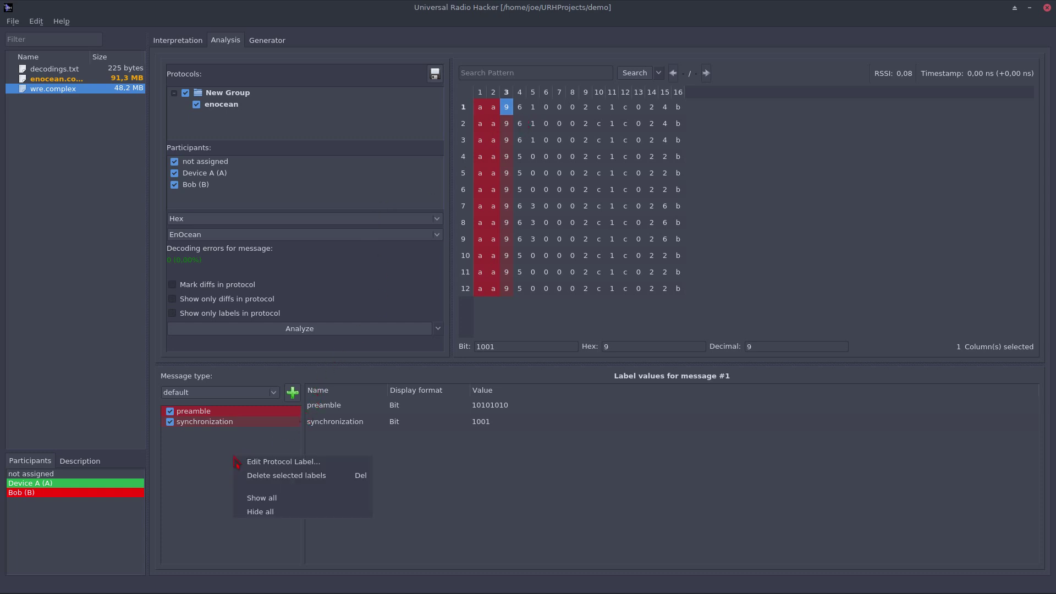
left_click(282, 462)
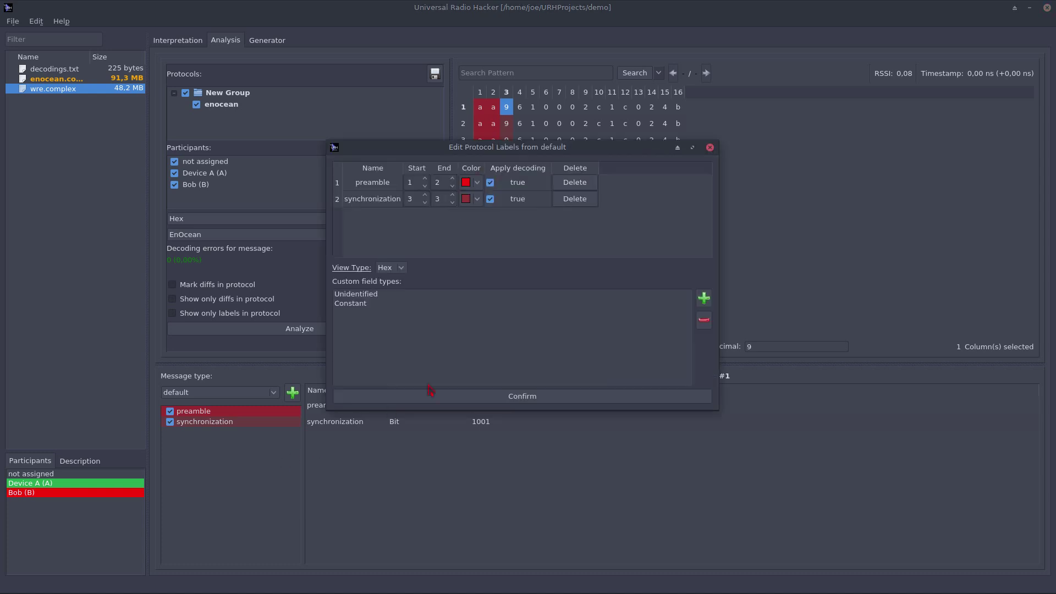
left_click(704, 298)
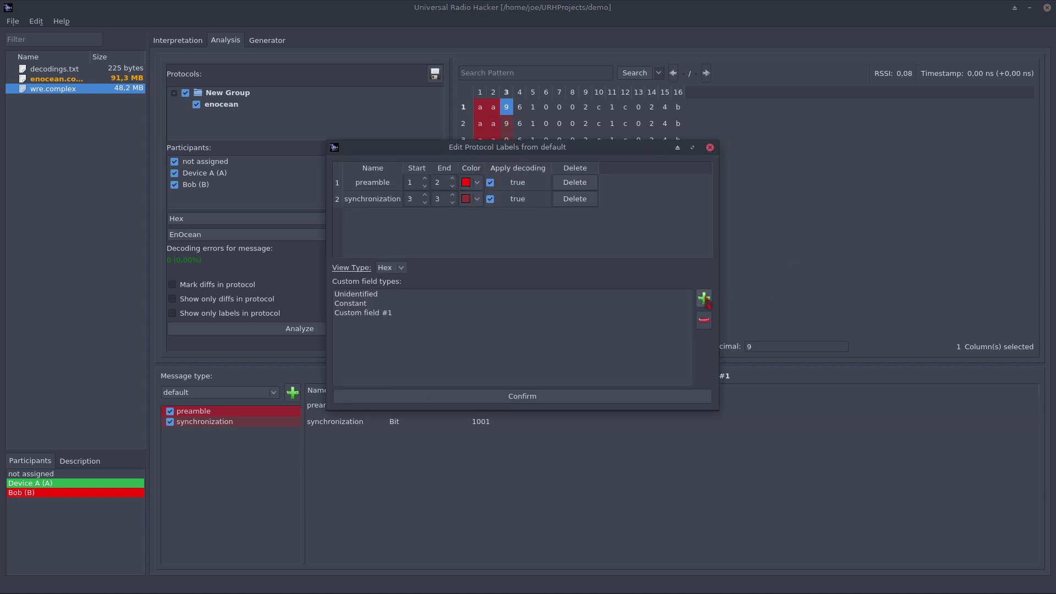
double_click(385, 312)
type("RORGH")
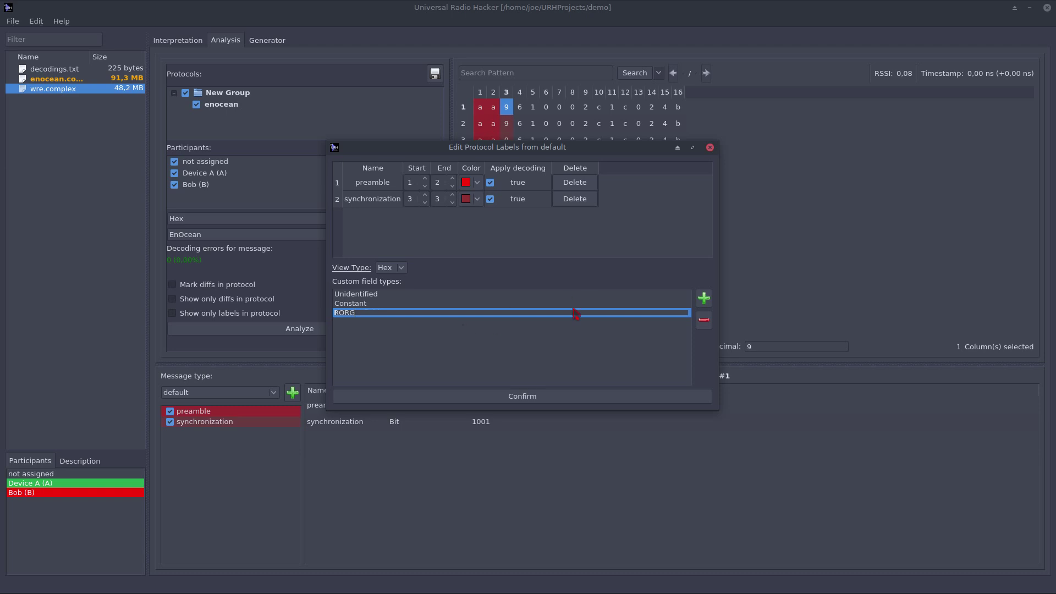
key("Return")
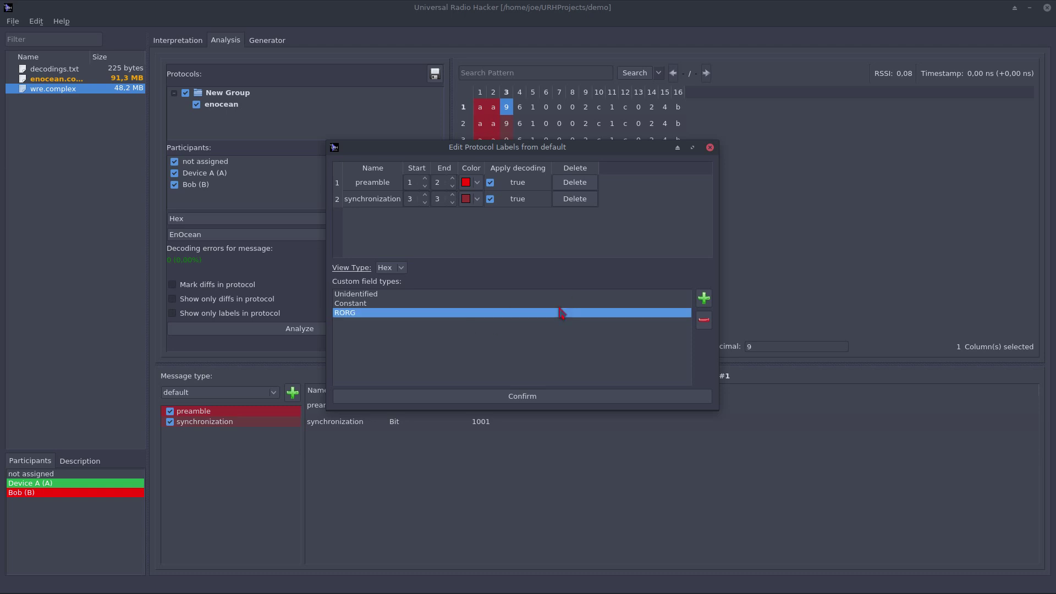
Add a second custom field type named TXID and confirm the changes.
left_click(704, 299)
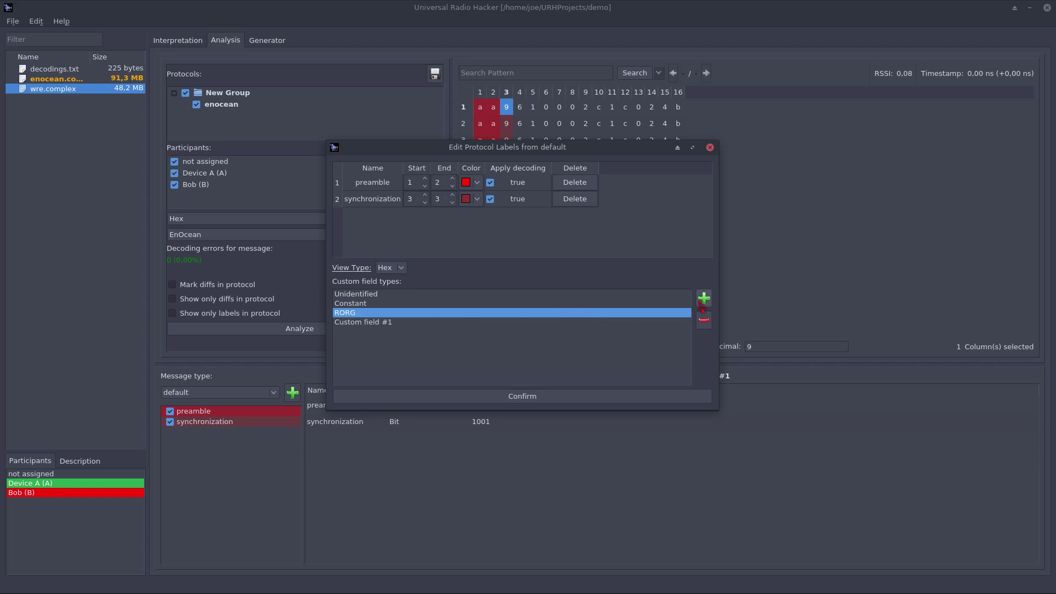
double_click(380, 323)
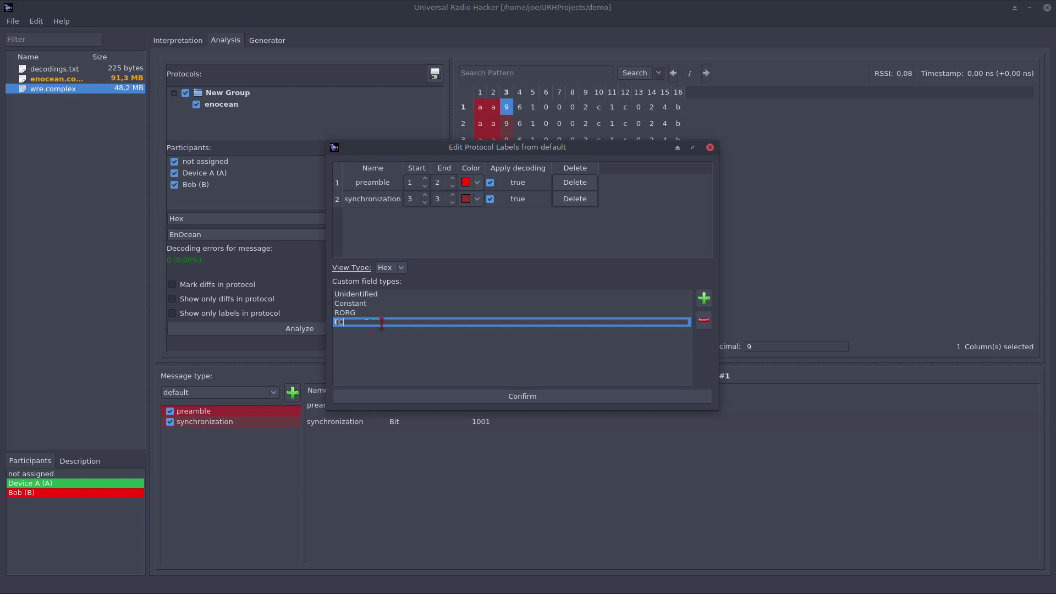
key("BackSpace")
type("XID")
key("Return")
left_click(517, 396)
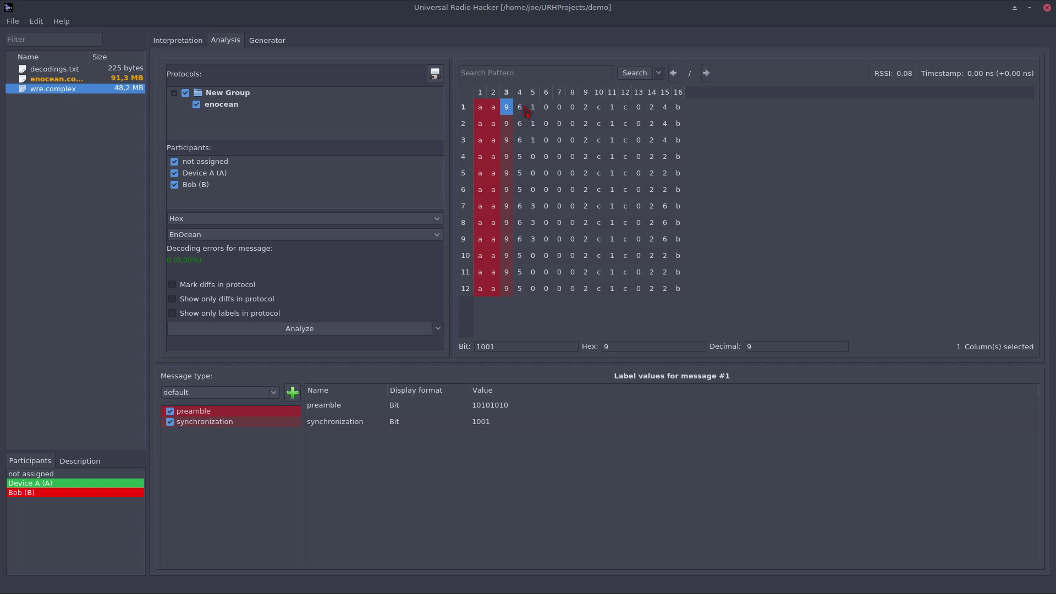
Label column 4 of the messages as RORG.
left_click(520, 108)
right_click(520, 108)
left_click(605, 143)
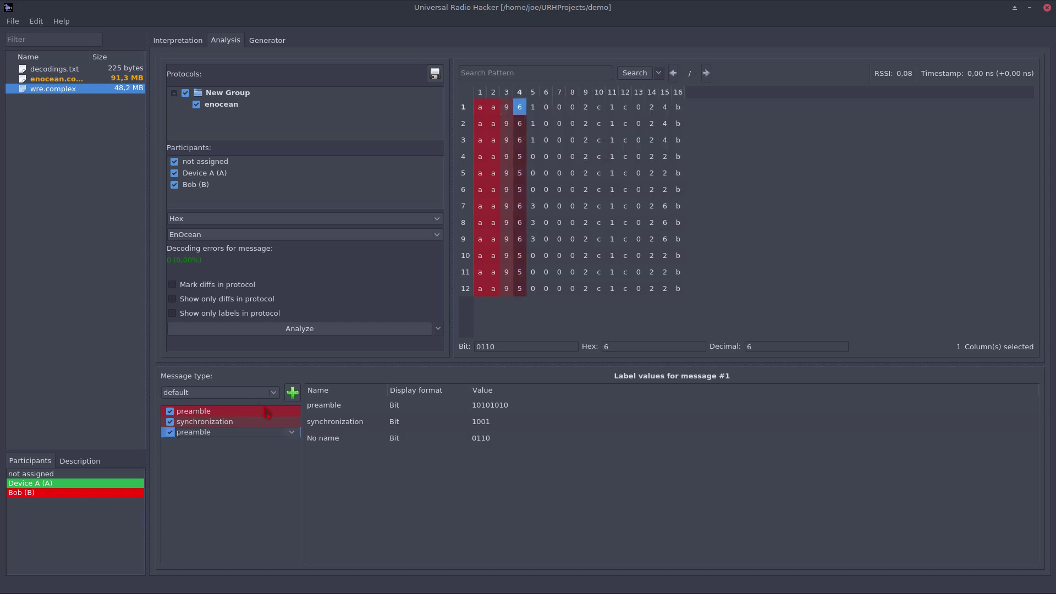
left_click(293, 432)
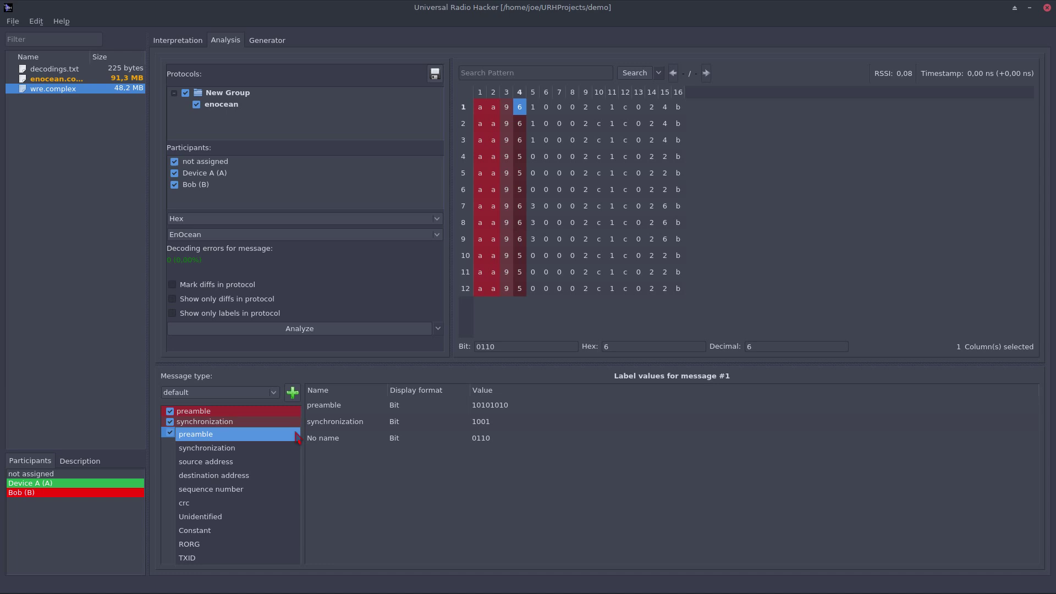
left_click(232, 544)
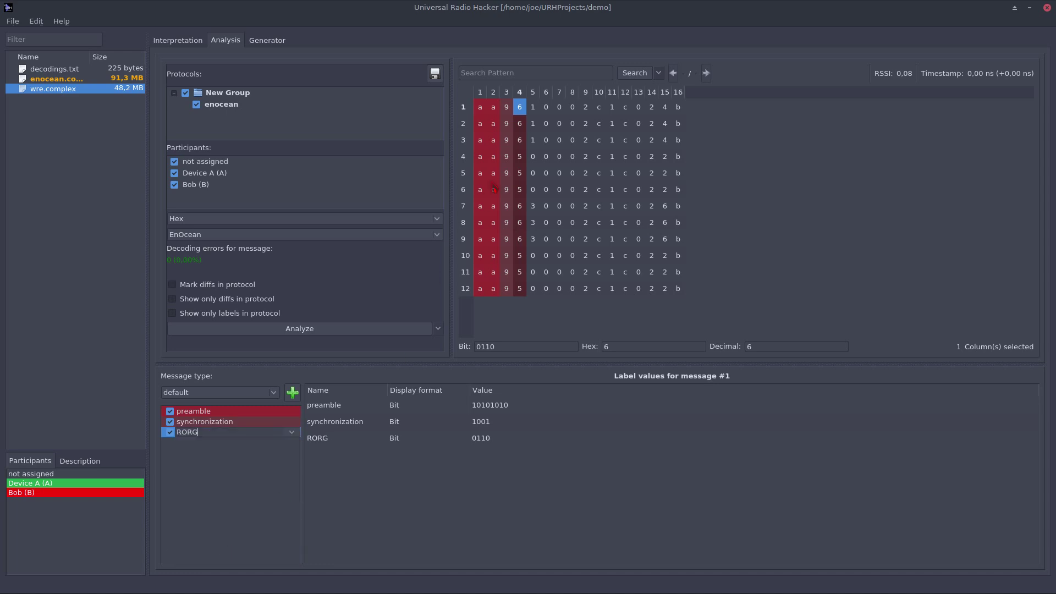
Label column 15 as crc.
left_click(533, 108)
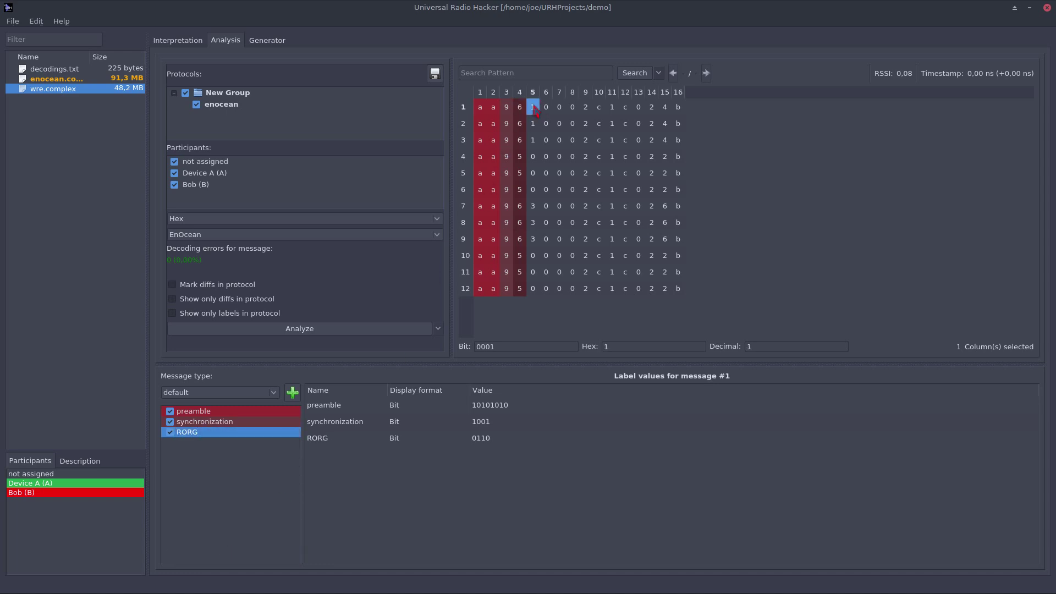
left_click(665, 109)
right_click(666, 109)
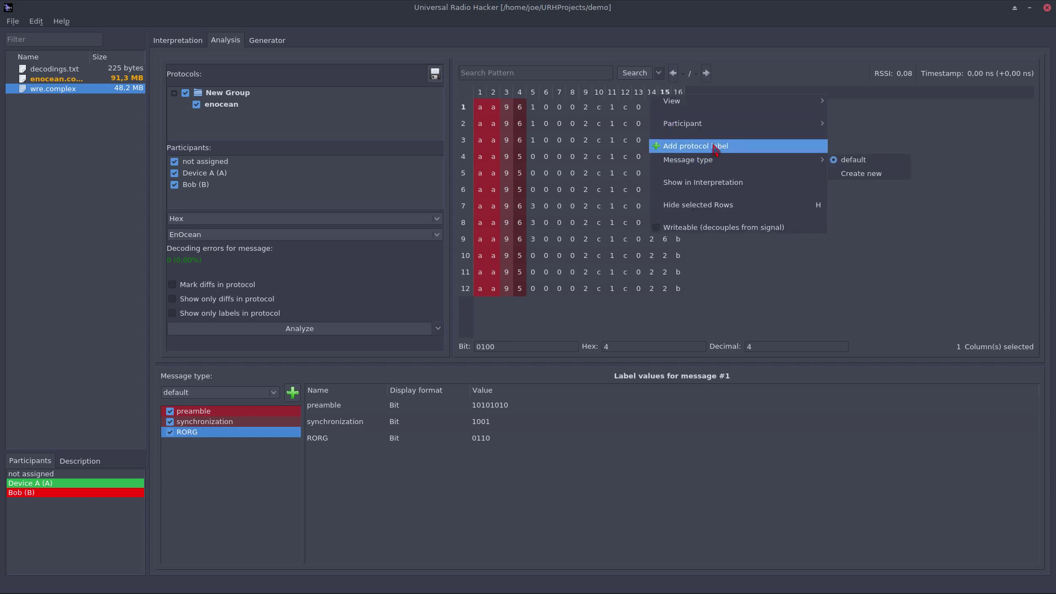
left_click(710, 148)
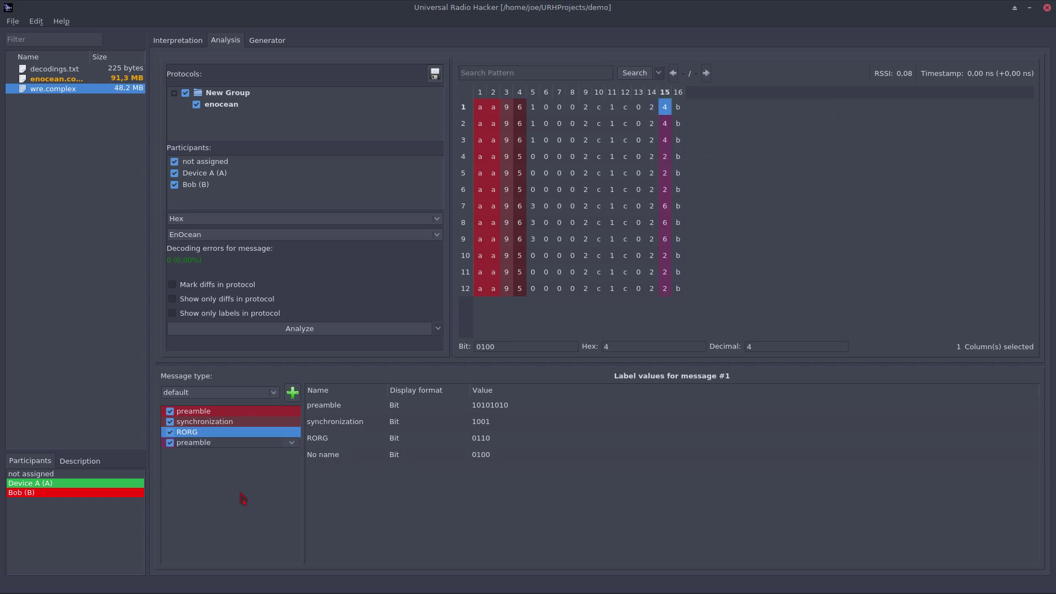
left_click(293, 446)
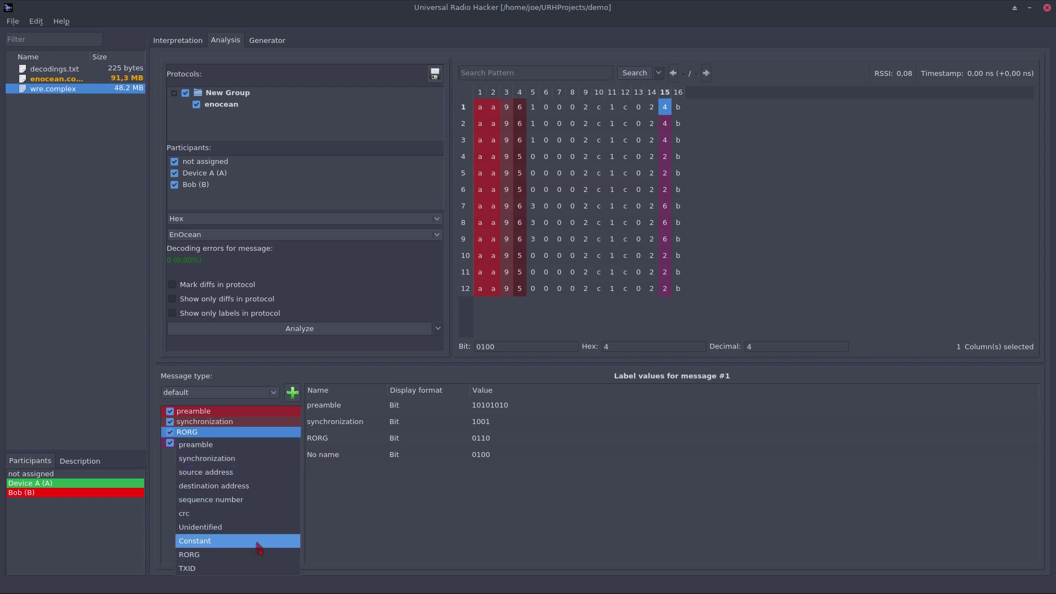
left_click(262, 515)
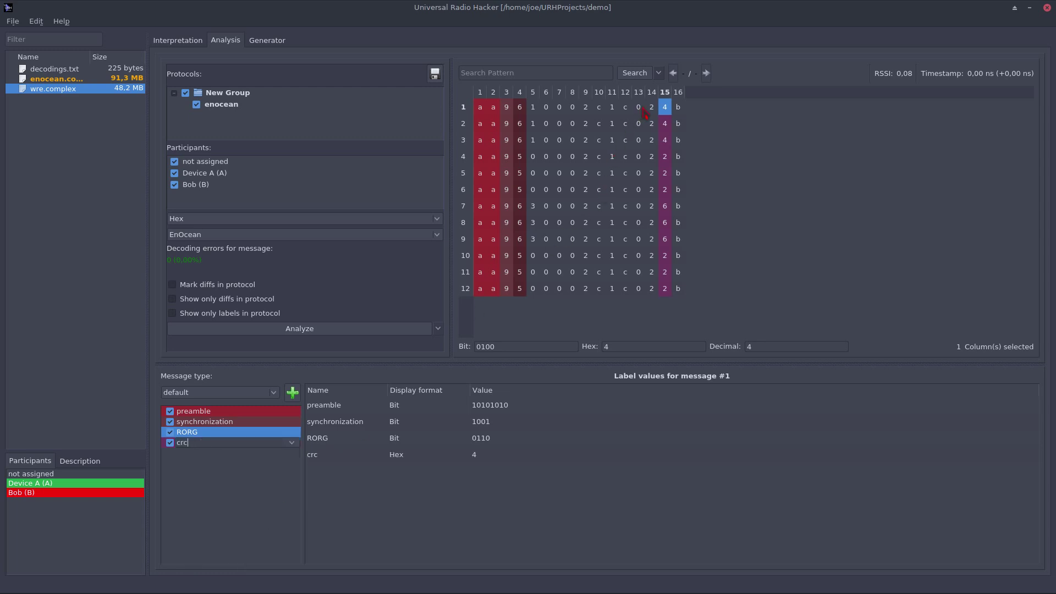
Label columns 7–14 as TXID.
left_click_drag(652, 109, 560, 112)
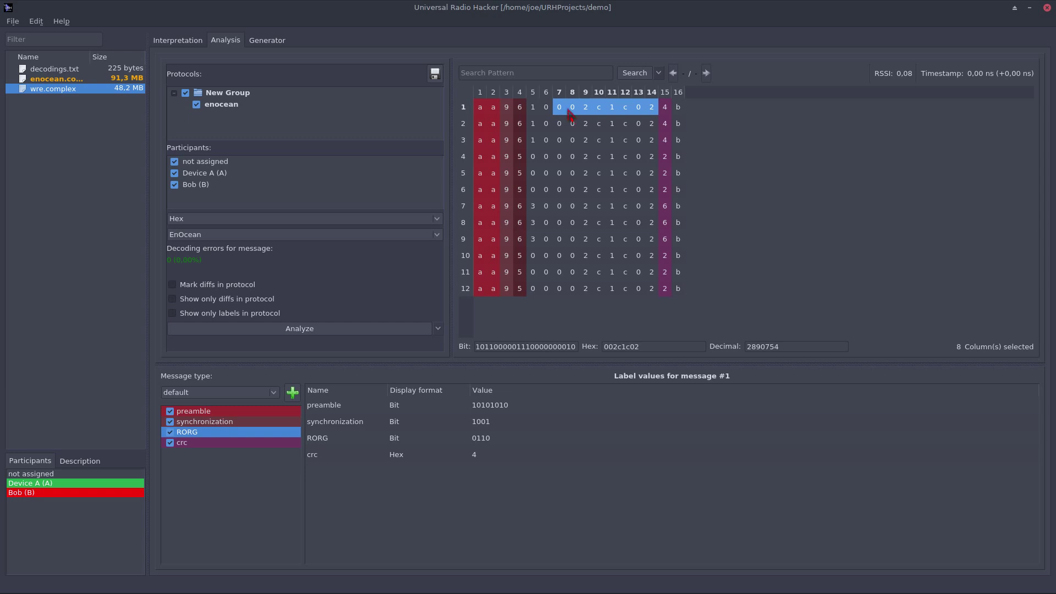
right_click(570, 113)
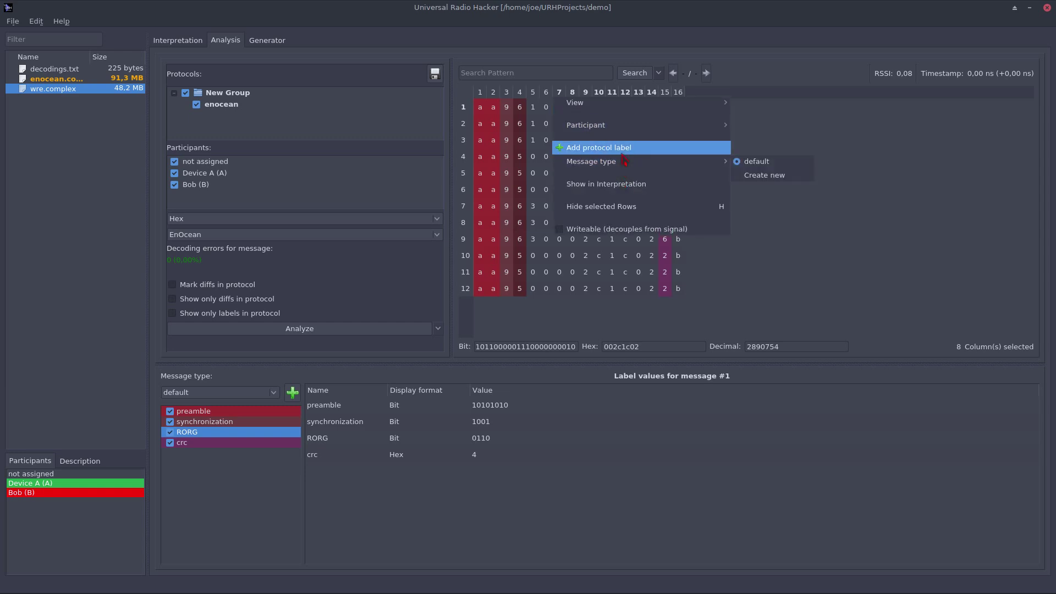
left_click(602, 147)
left_click(291, 442)
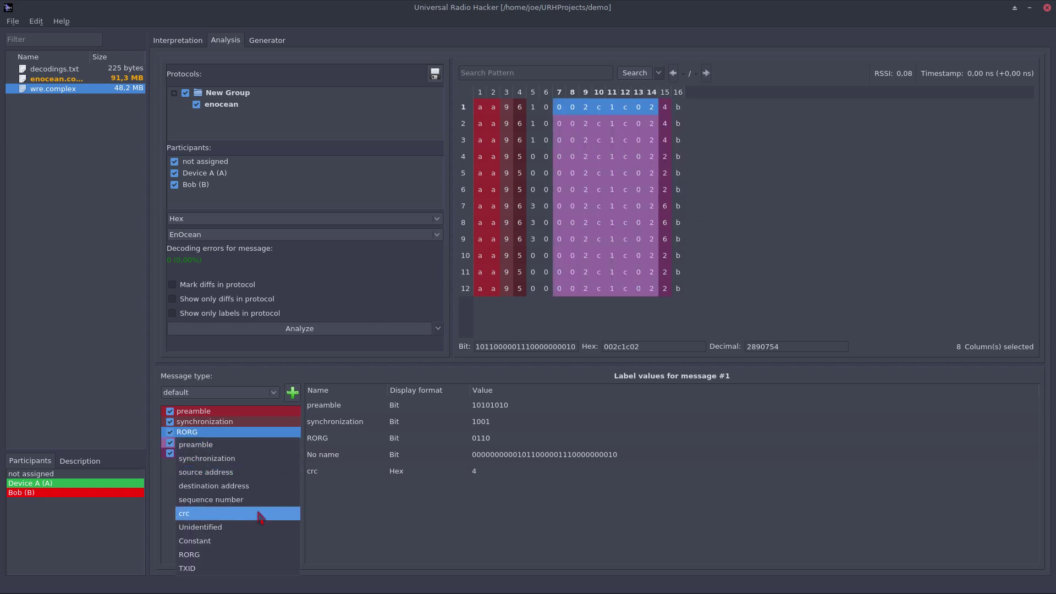
left_click(241, 569)
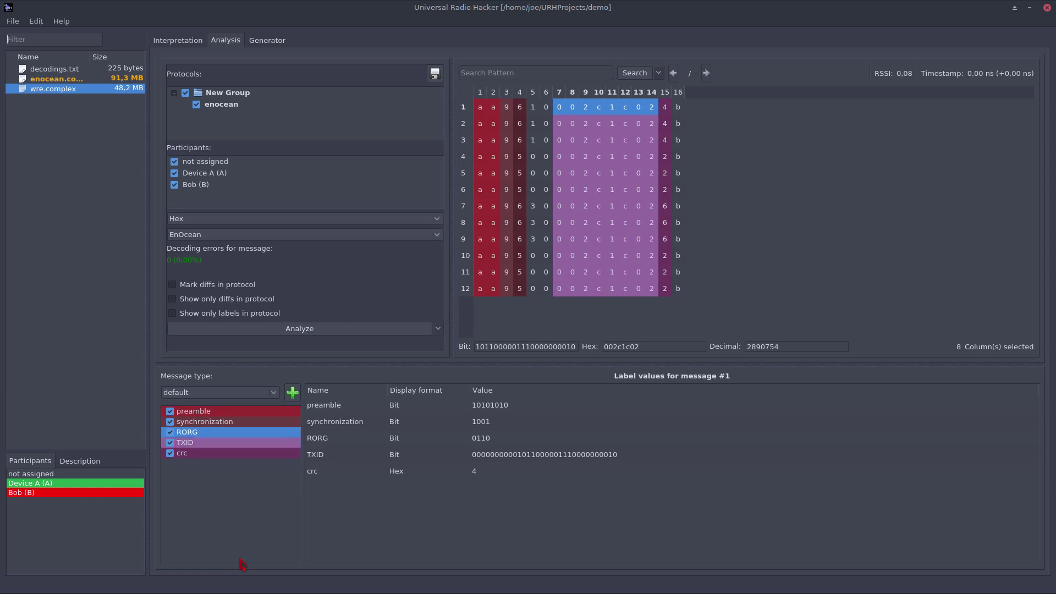
In the protocol label editor, add two custom field types named EOF and Data and confirm.
right_click(221, 508)
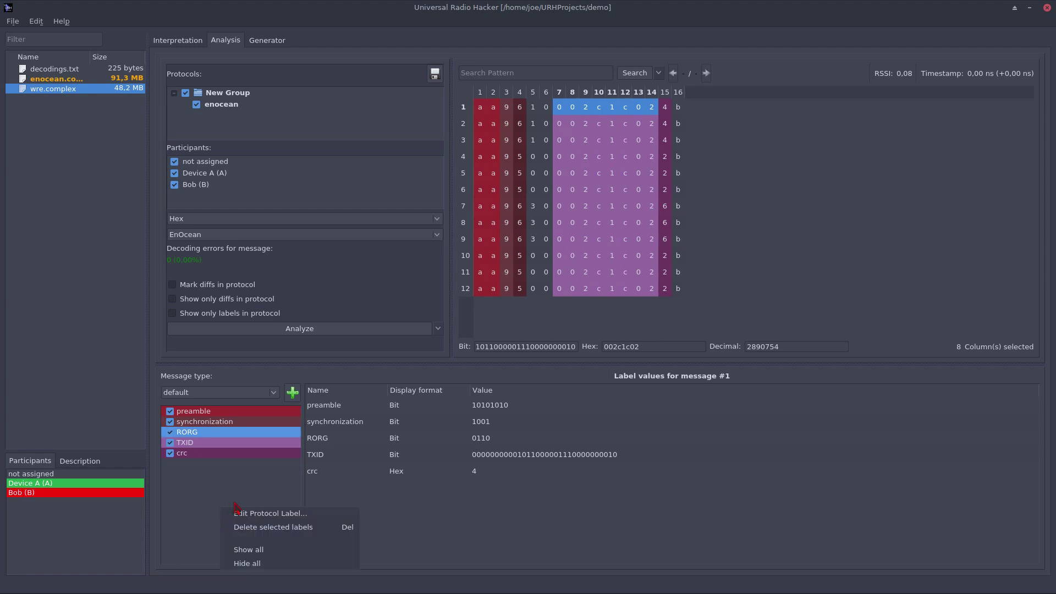
left_click(278, 514)
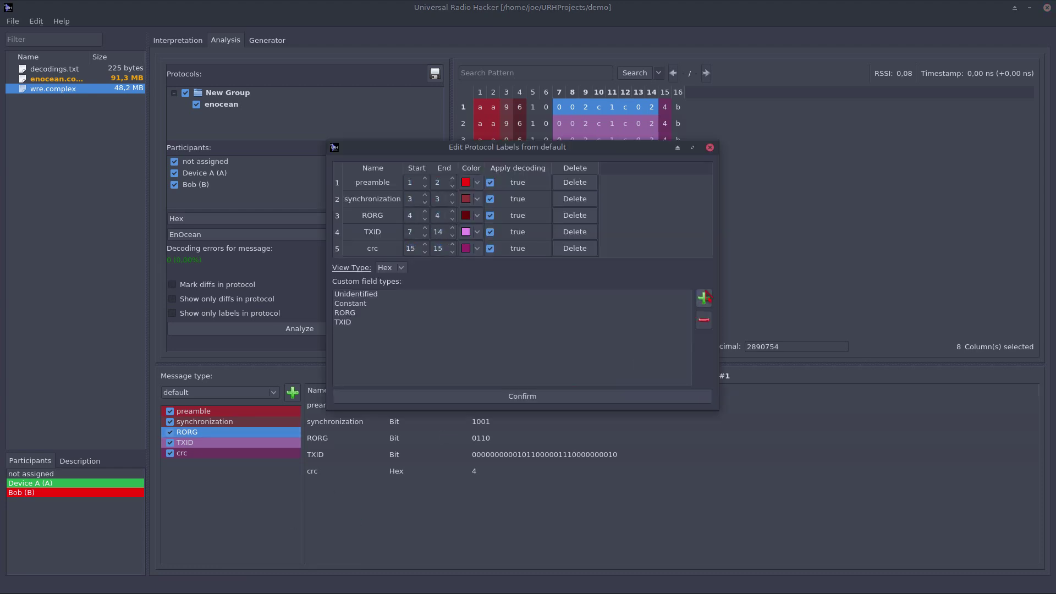
left_click(704, 297)
double_click(352, 333)
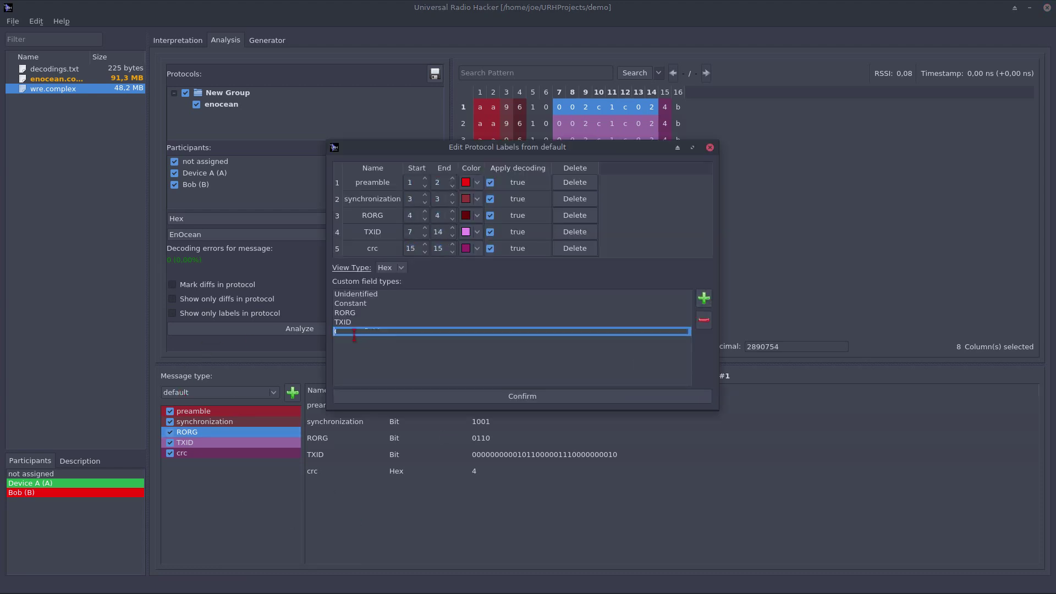
type("EOF")
key("Return")
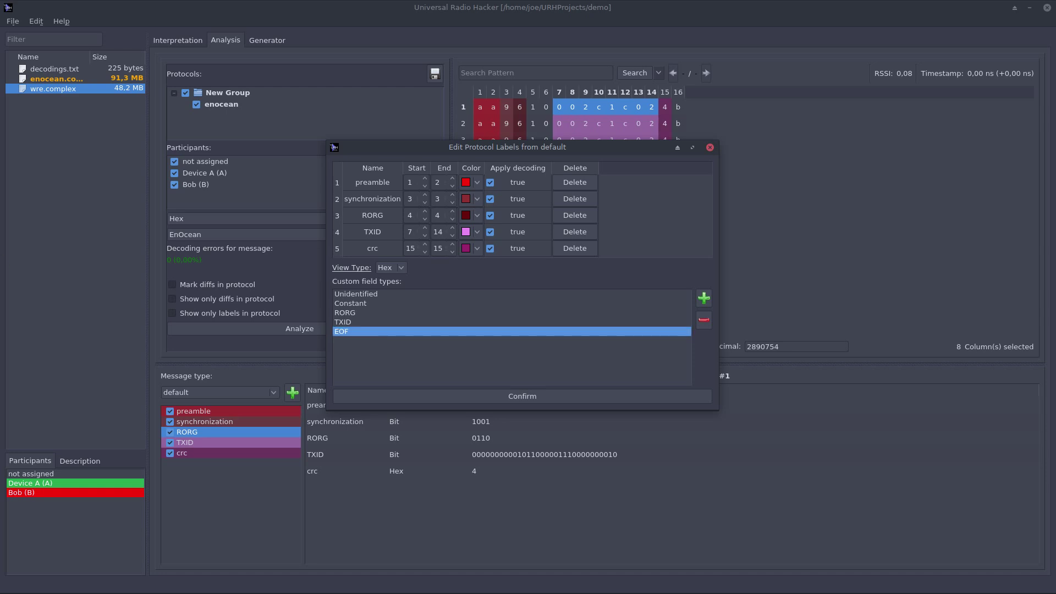
left_click(704, 297)
double_click(375, 341)
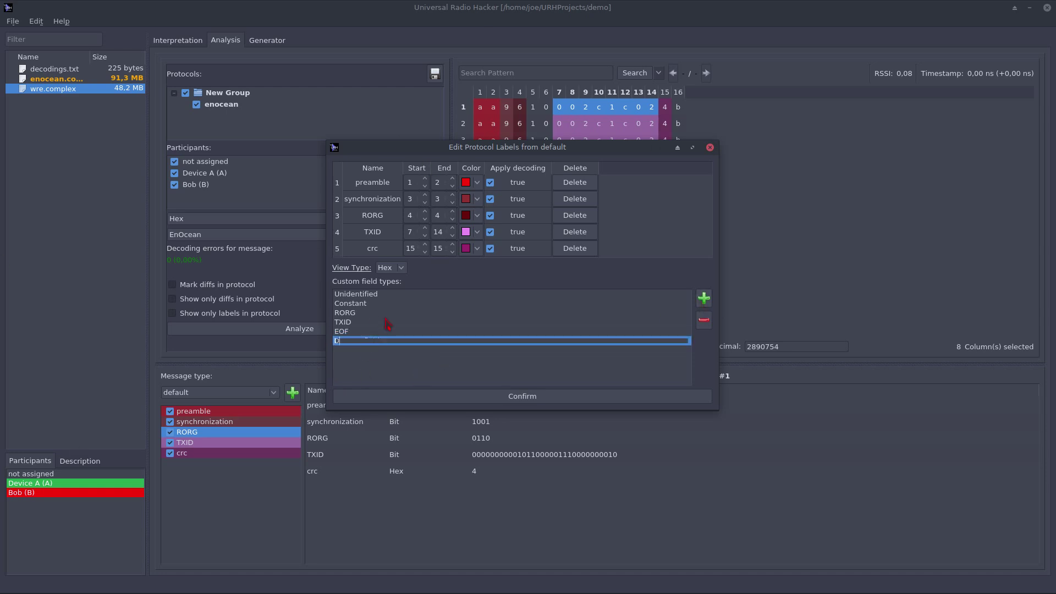
type("Data")
key("Return")
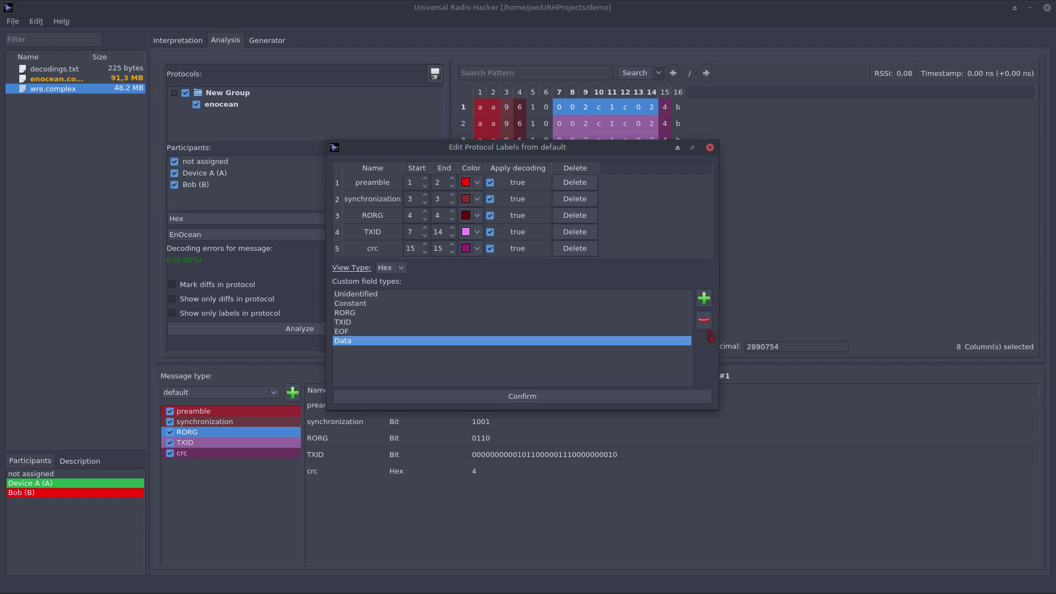
left_click(431, 395)
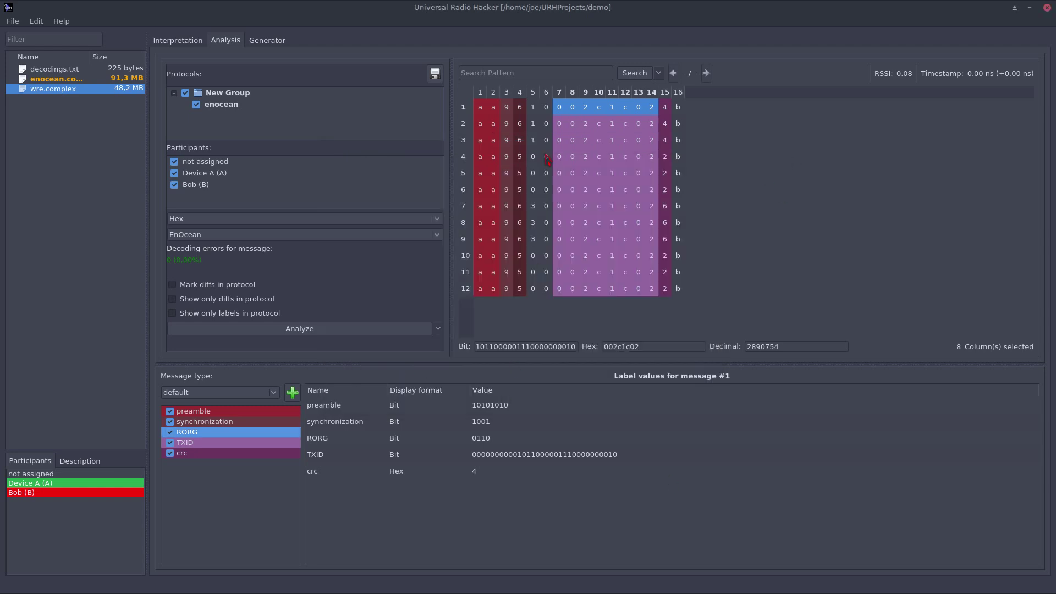
Label columns 5–6 of message 1 as a Data protocol label.
left_click_drag(533, 108, 545, 114)
right_click(545, 114)
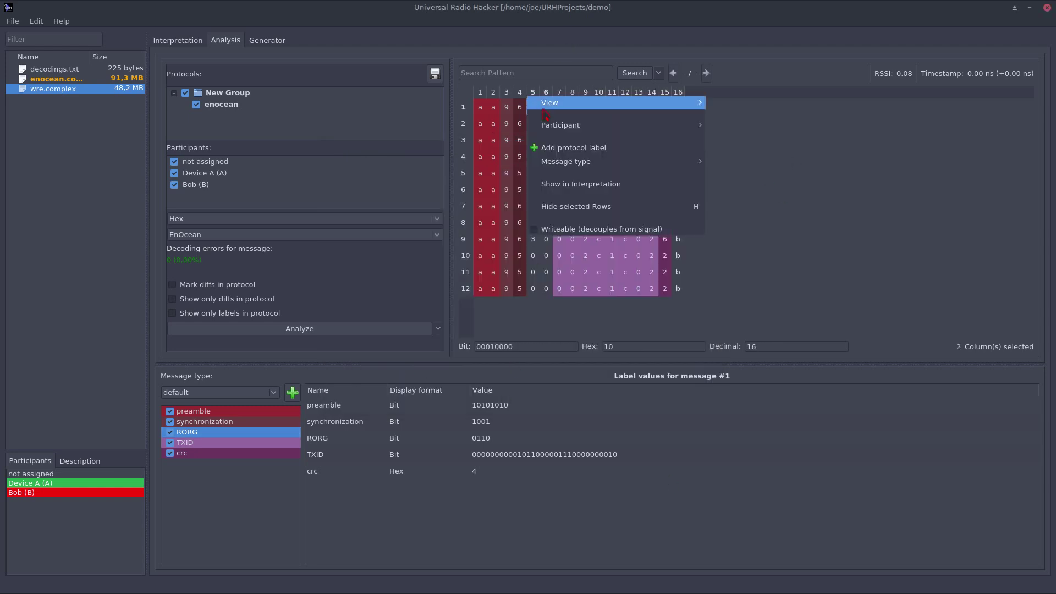
left_click(665, 144)
left_click(291, 442)
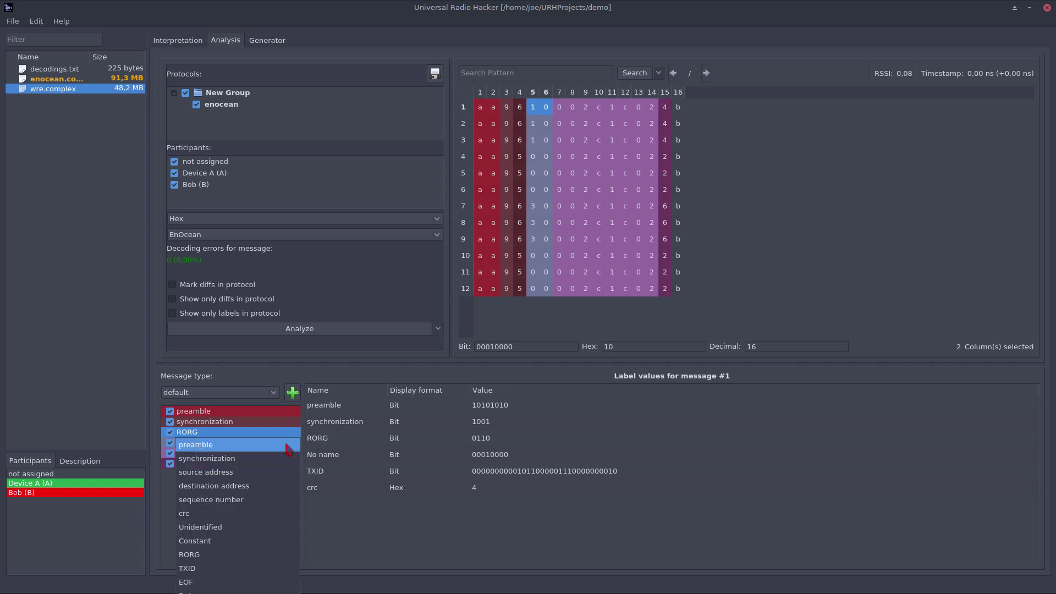
left_click(237, 592)
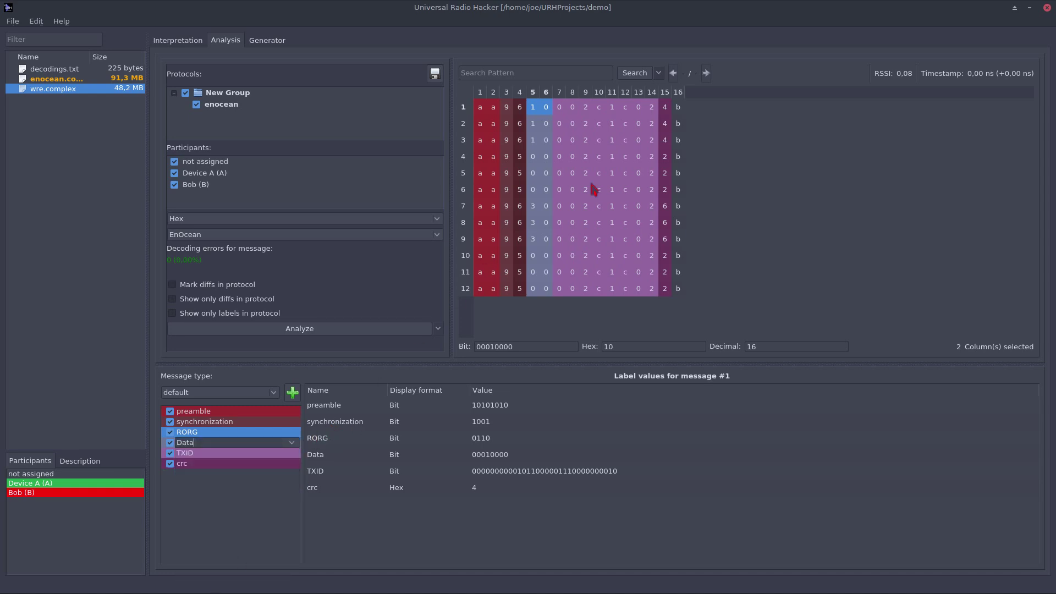
Label column 16 of message 1 as an EOF protocol label.
left_click(678, 107)
right_click(681, 111)
mouse_move(712, 126)
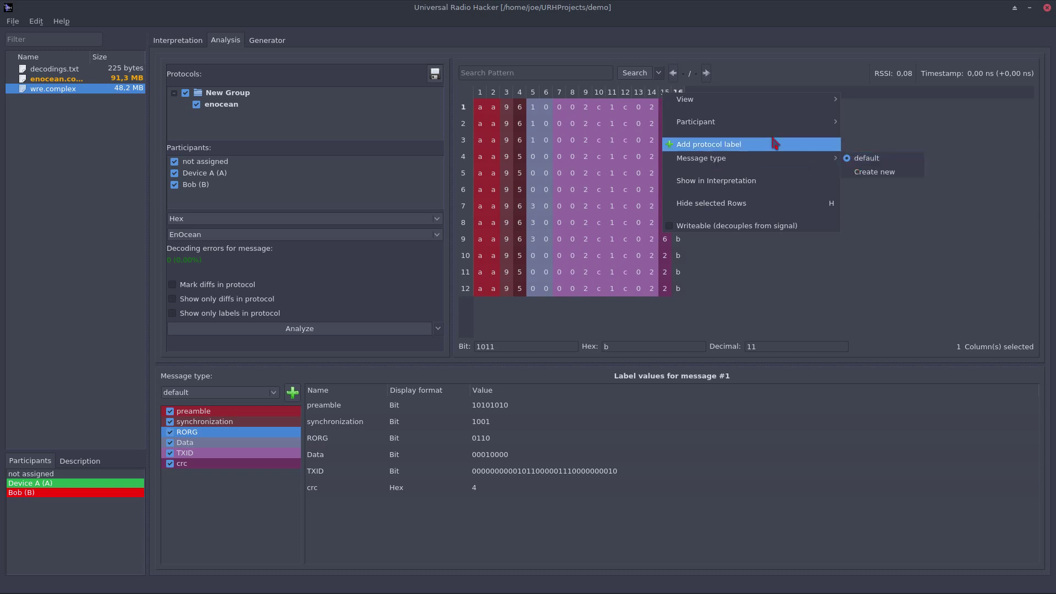
left_click(715, 144)
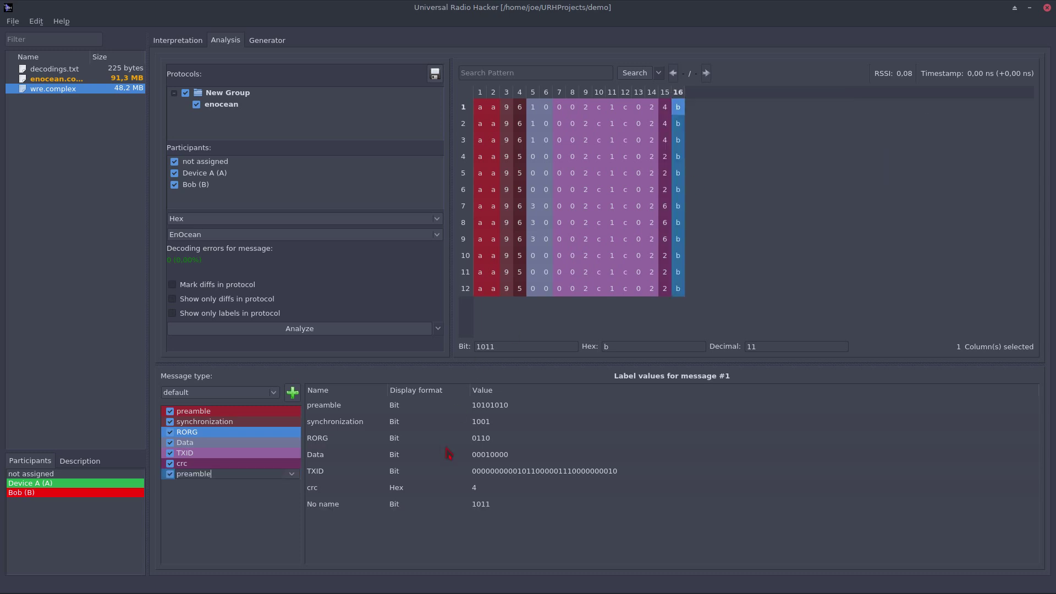
left_click(291, 475)
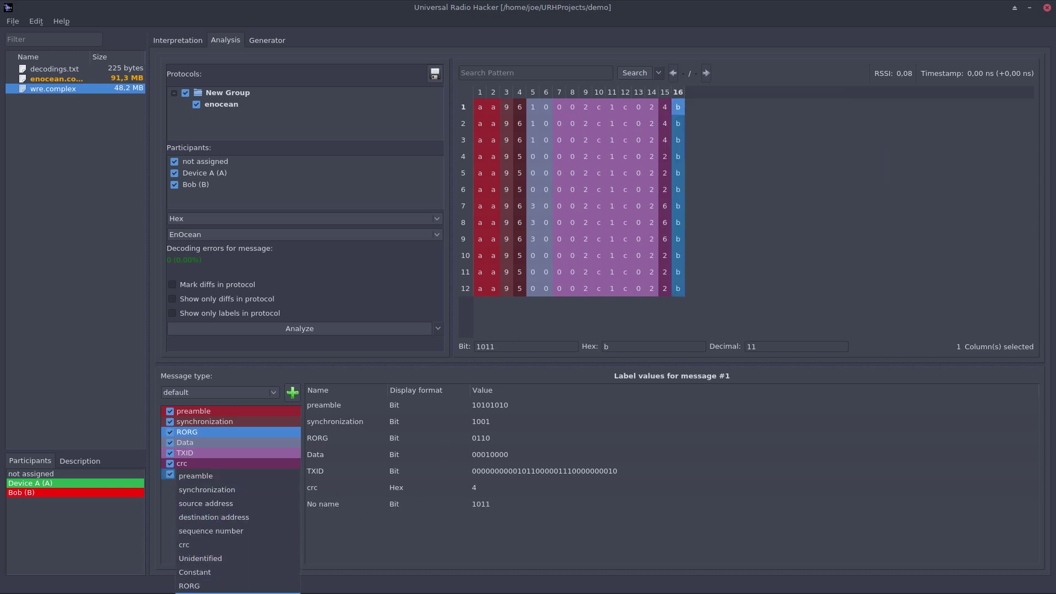
type("EOF")
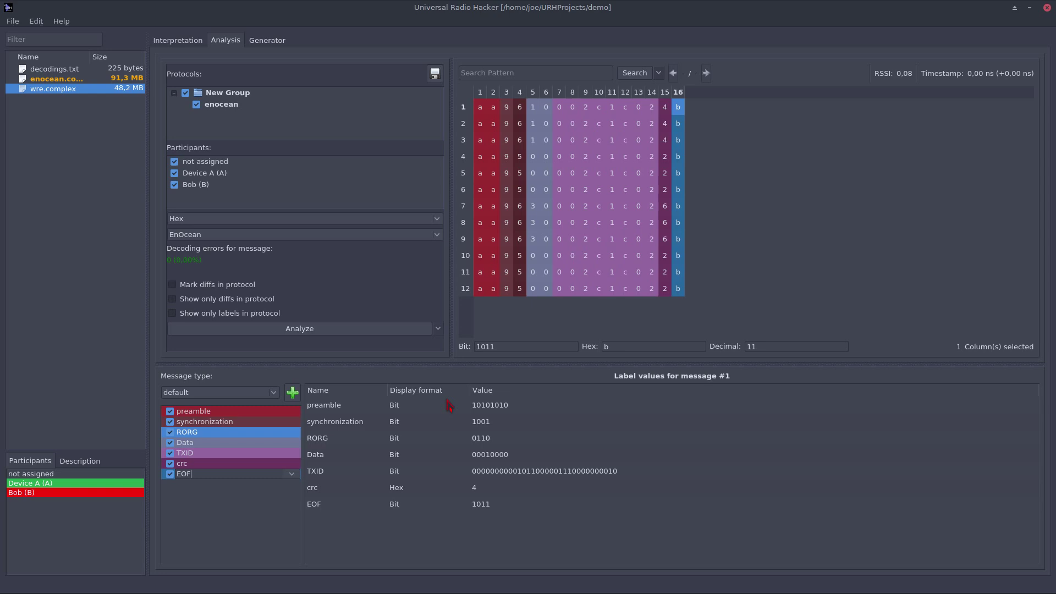
left_click(625, 125)
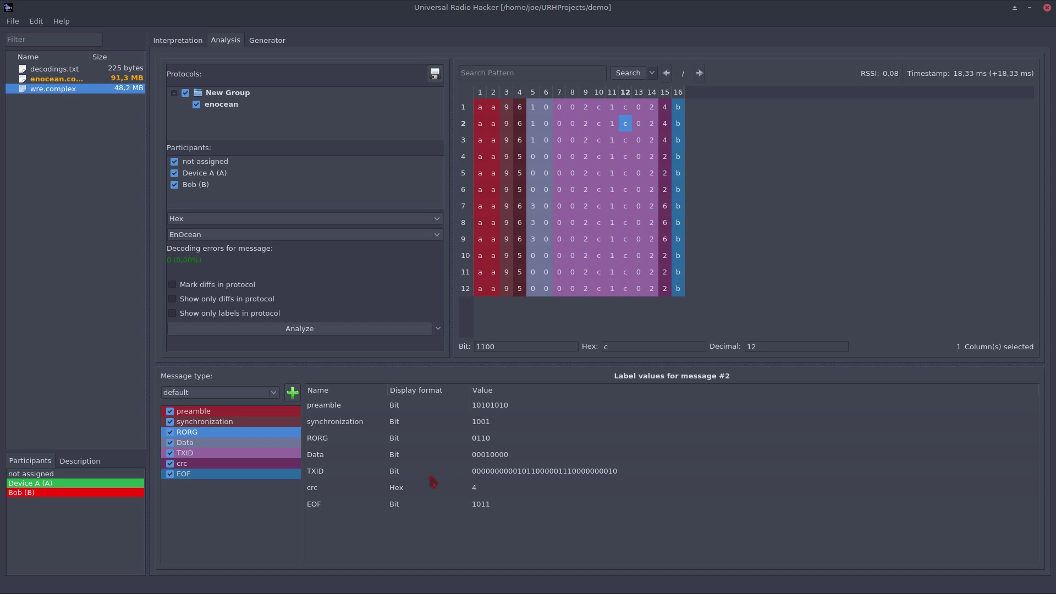
Set the TXID and Data label display formats to Hex.
left_click(410, 473)
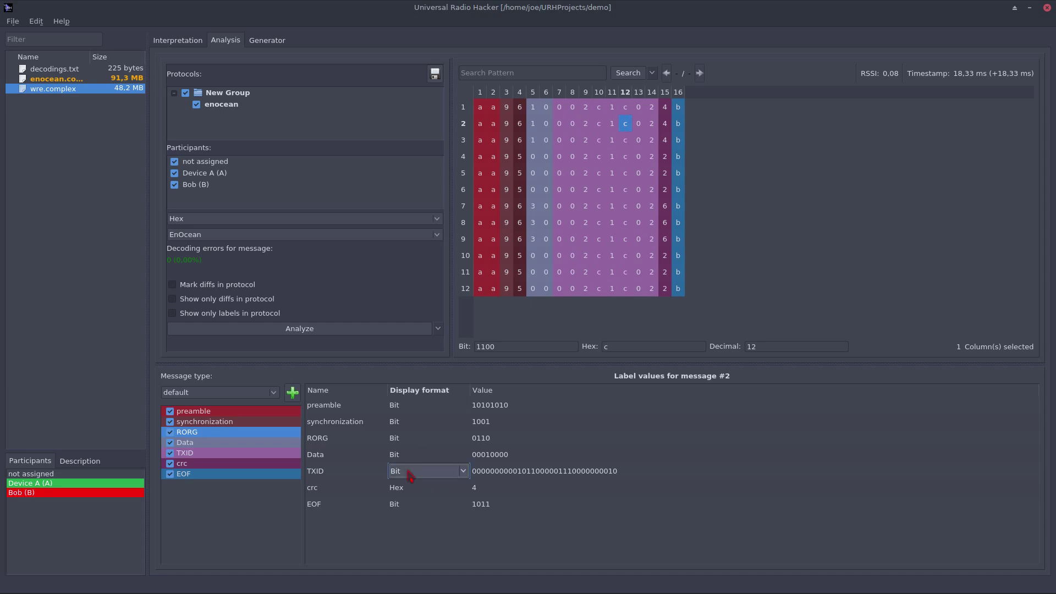
left_click(410, 473)
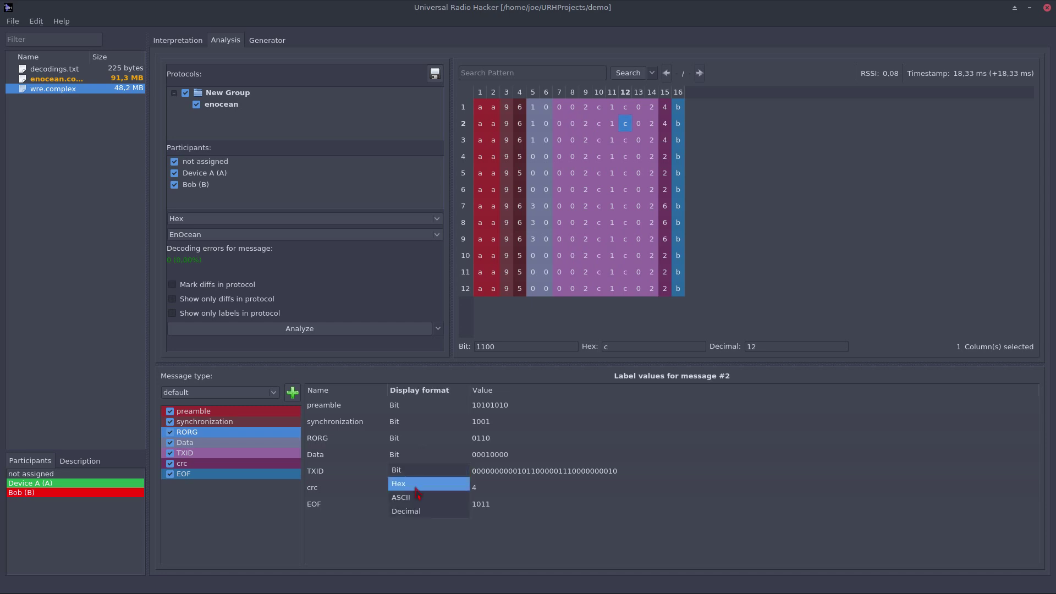
left_click(417, 488)
left_click(412, 456)
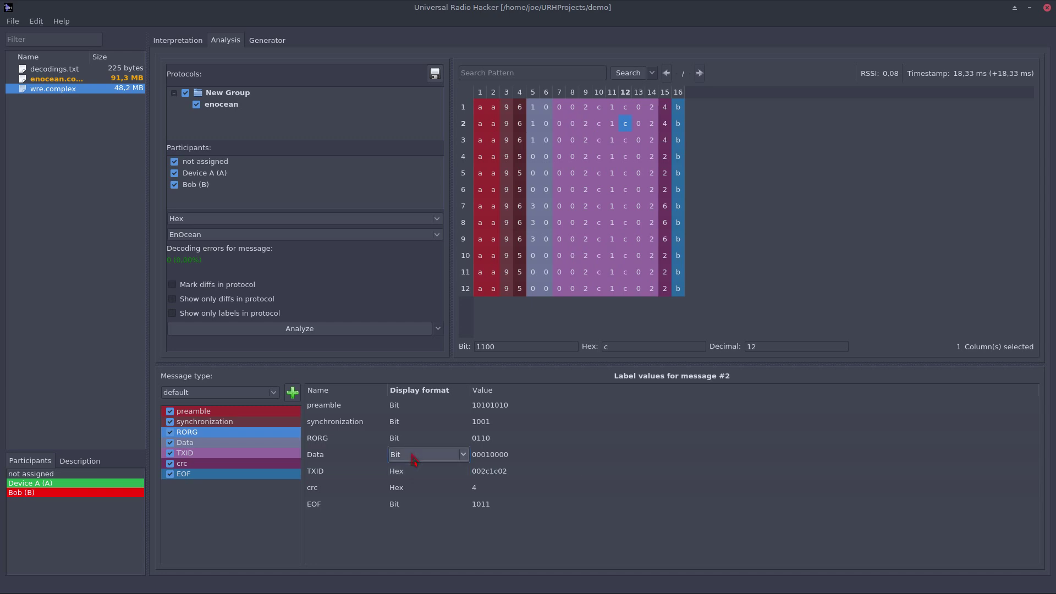
left_click(413, 457)
left_click(417, 476)
left_click(415, 443)
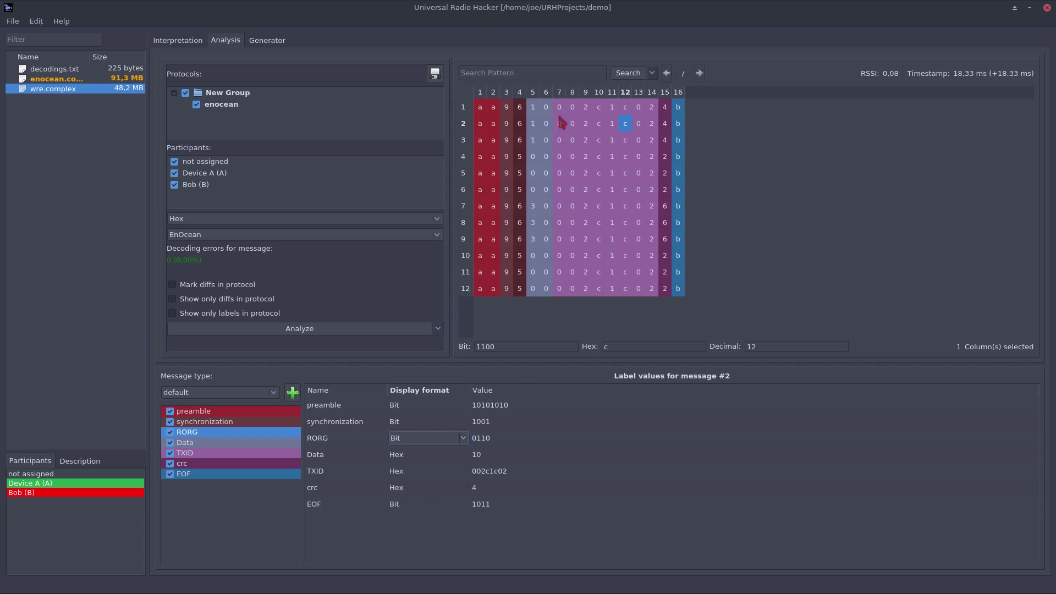
left_click(560, 110)
Step the selection down through messages 2, 4, 6 and 10, then back up to message 6.
key("Down")
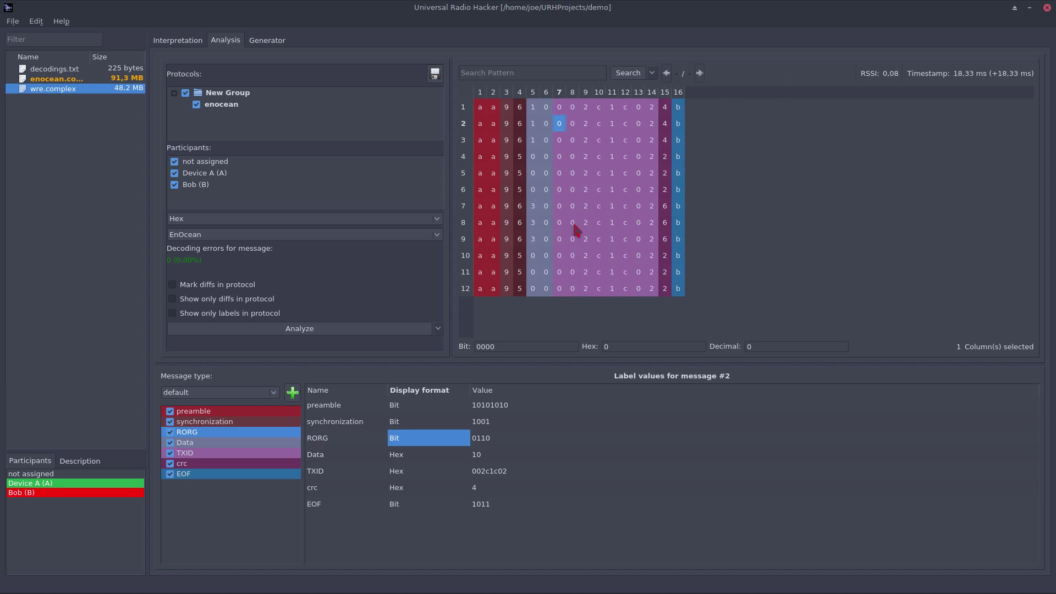
key("Down")
key("Down")
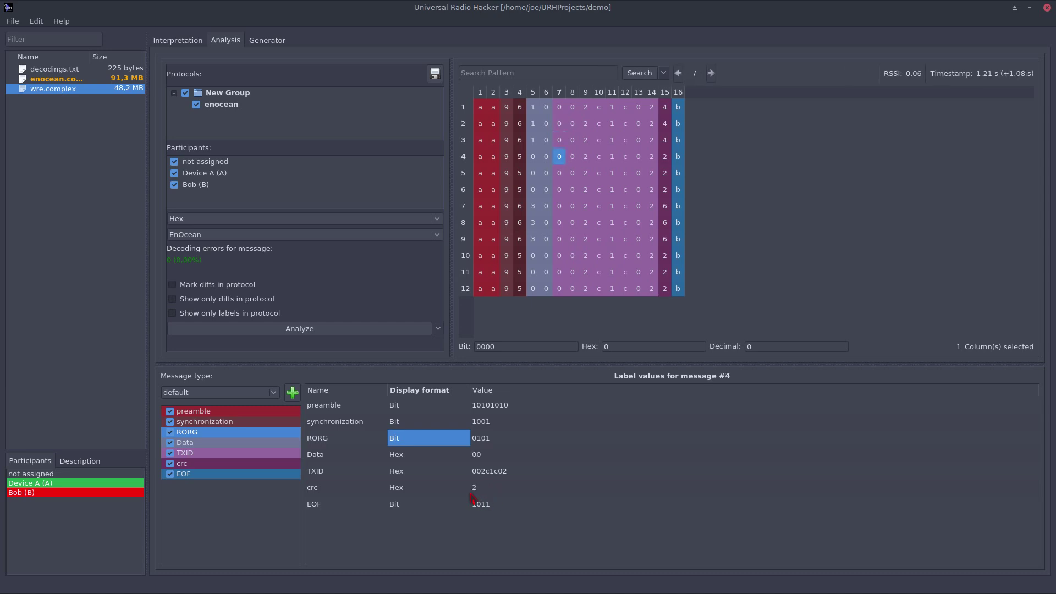
key("Down")
key("Down")
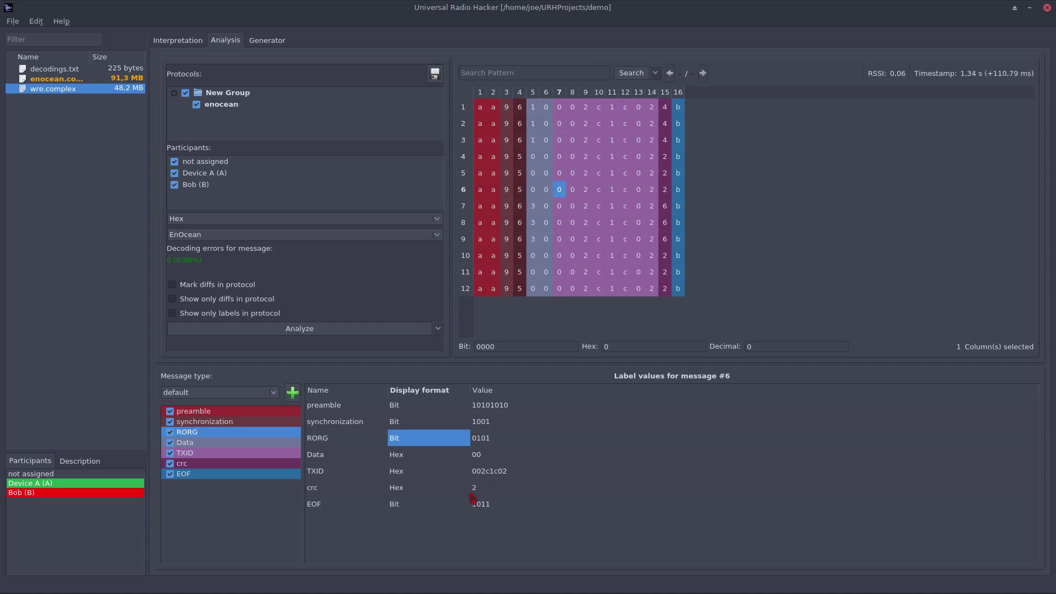
key("Down")
key("Down")
key("Down")
key("Down")
key("Down")
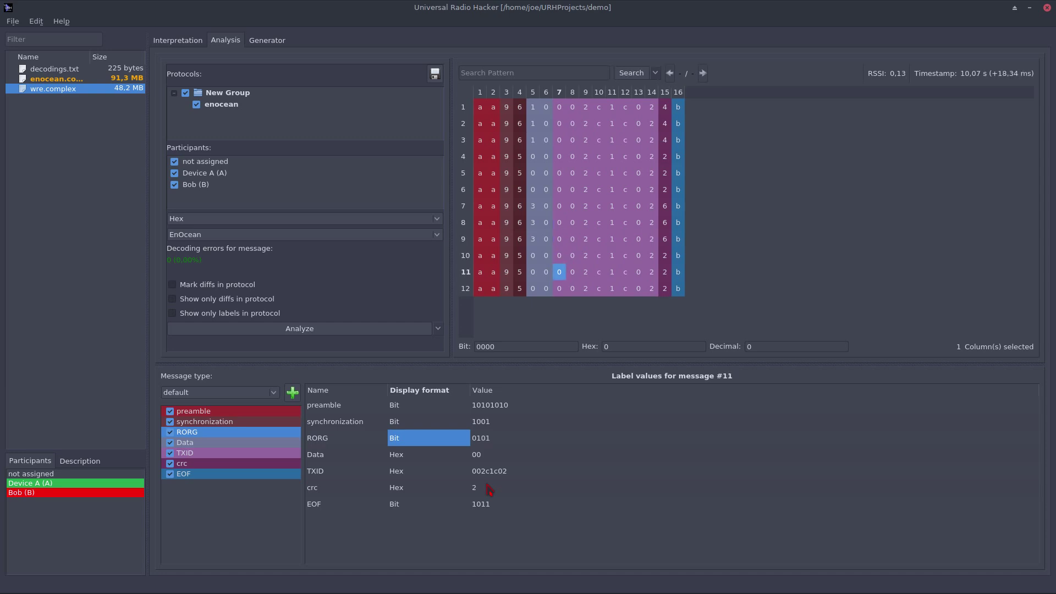
key("Down")
key("Up")
key("Up")
key("Up")
key("Up")
key("Up")
key("Up")
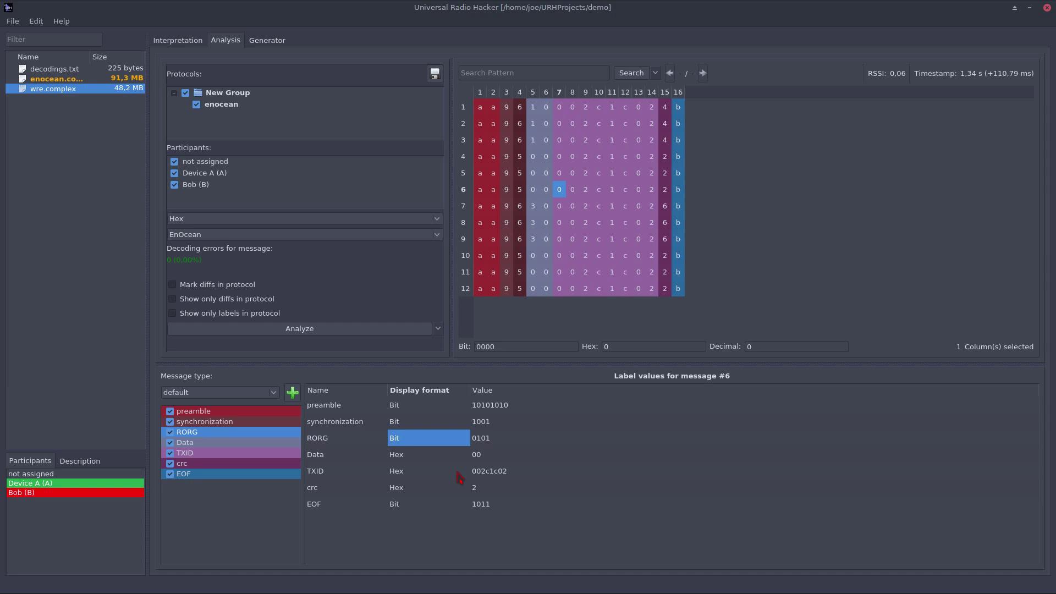
Add a new message type and name it ACK.
left_click(292, 393)
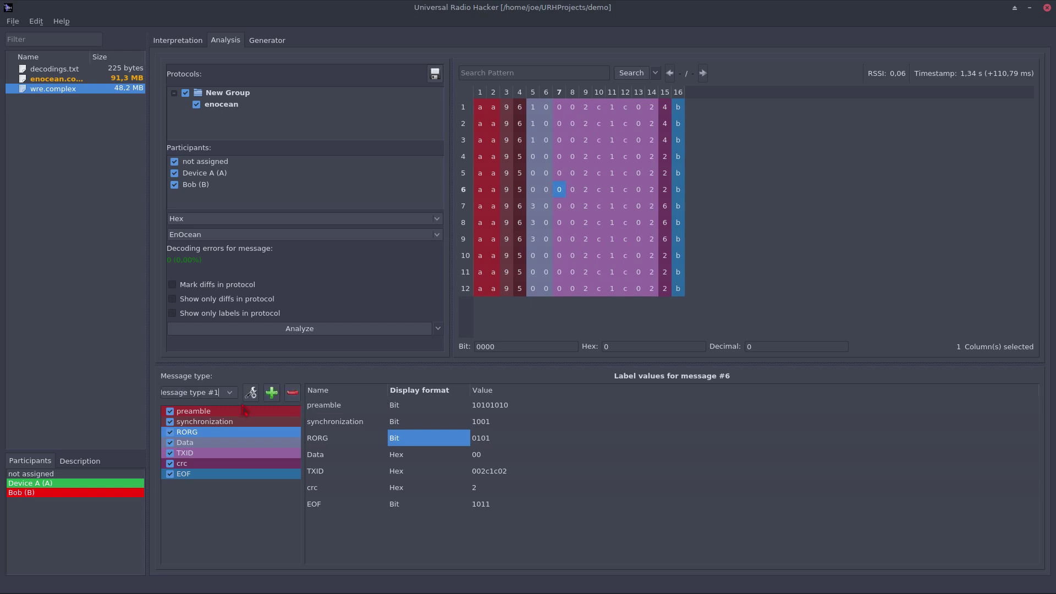
key("ctrl+a")
type("ACK")
left_click(519, 189)
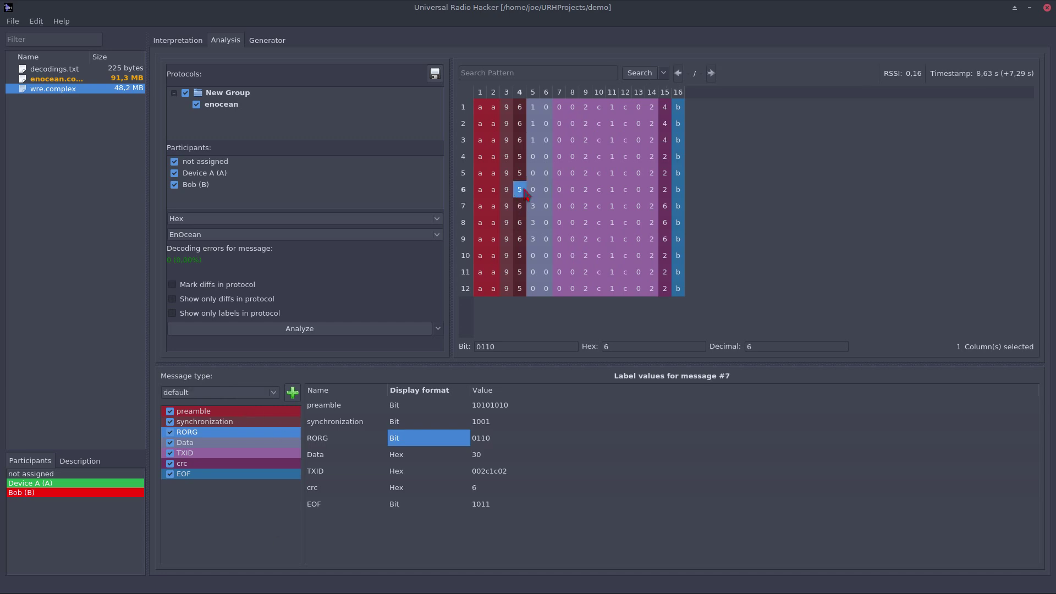
Switch to ACK and delete its RORG, Data, TXID, crc and EOF labels.
left_click(266, 395)
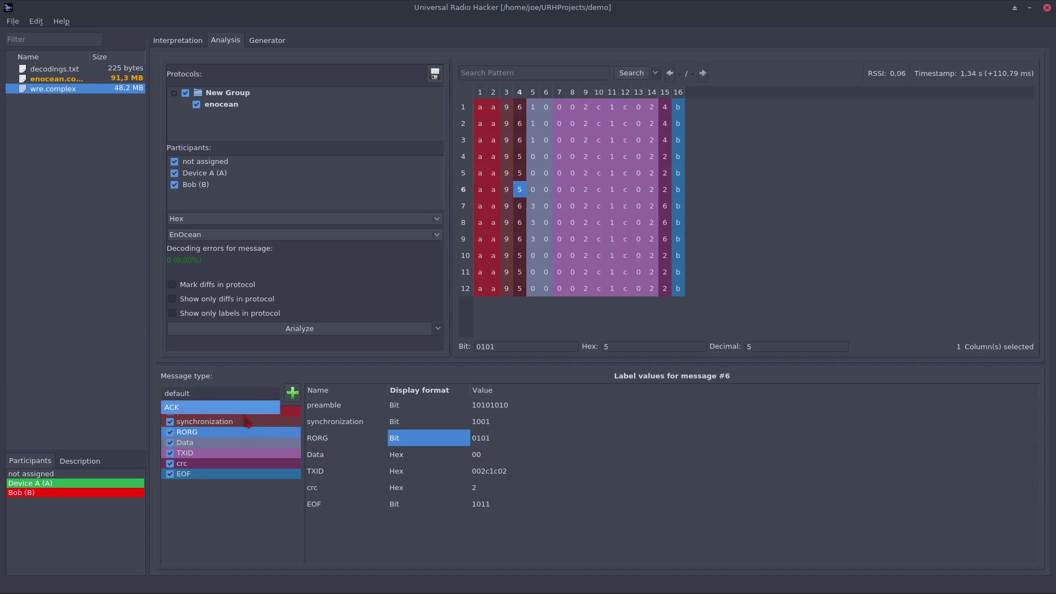
left_click(237, 410)
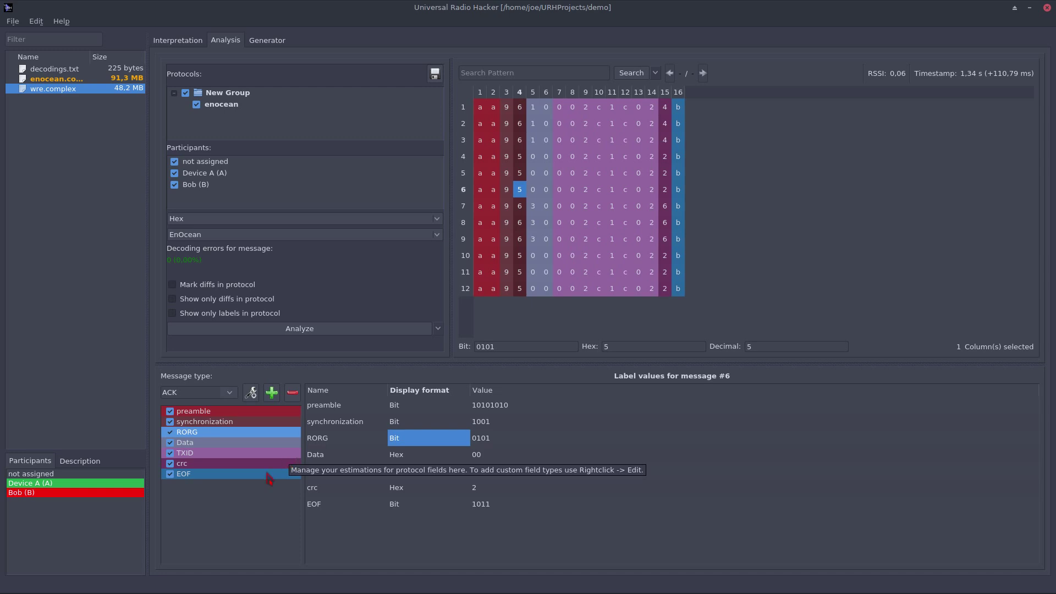
left_click(182, 473)
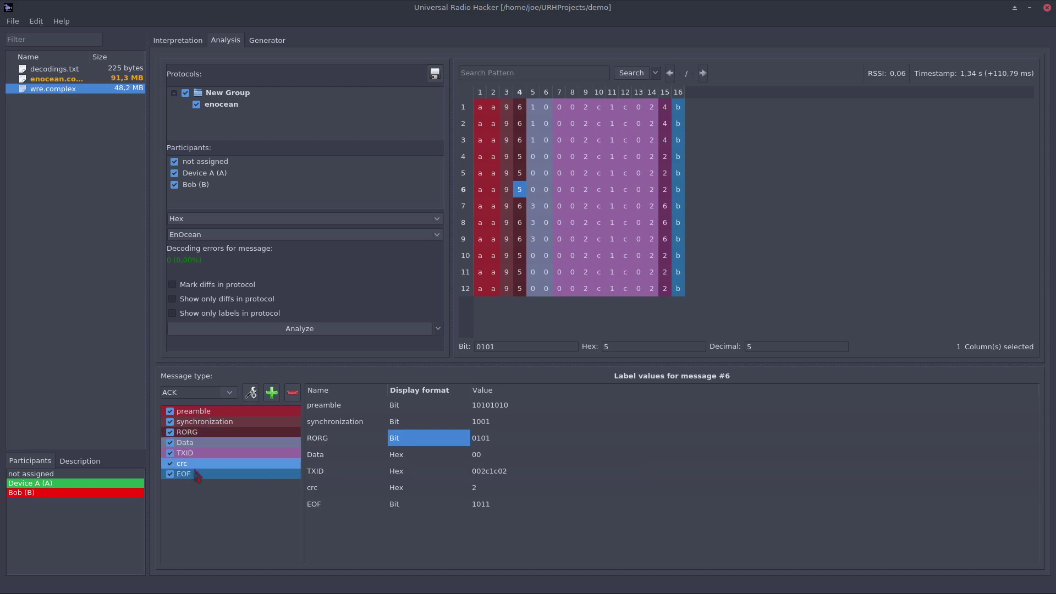
left_click(208, 431, "shift")
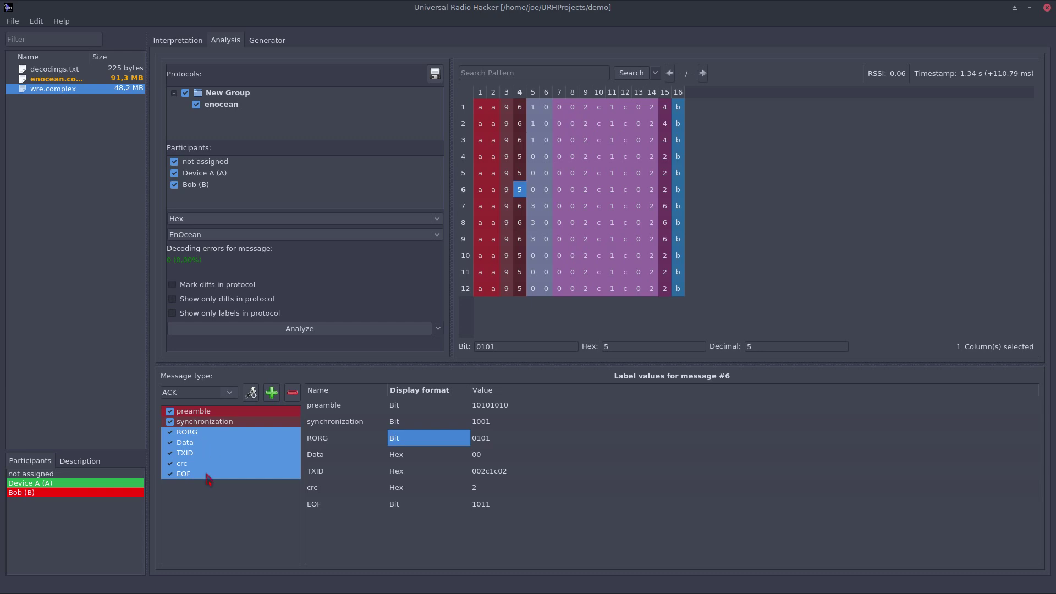
key("Delete")
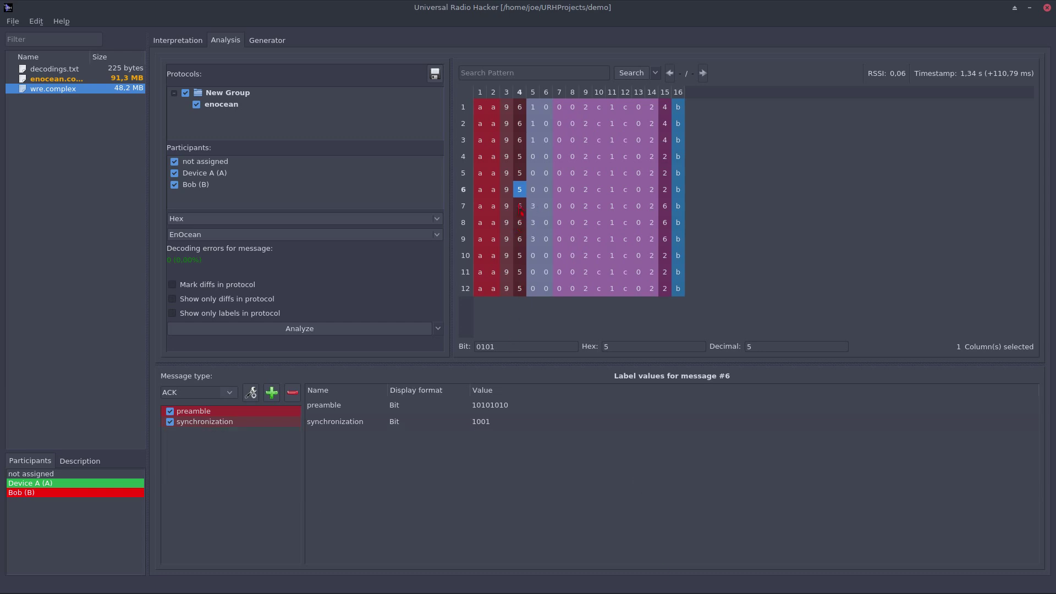
Set message 7's message type to ACK.
left_click(519, 206)
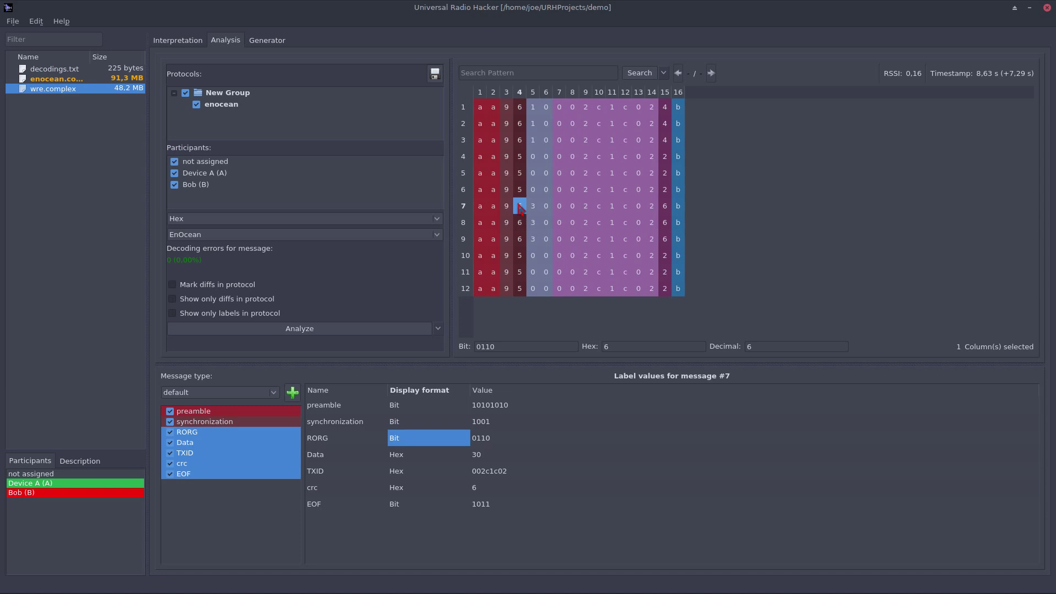
right_click(519, 206)
mouse_move(633, 222)
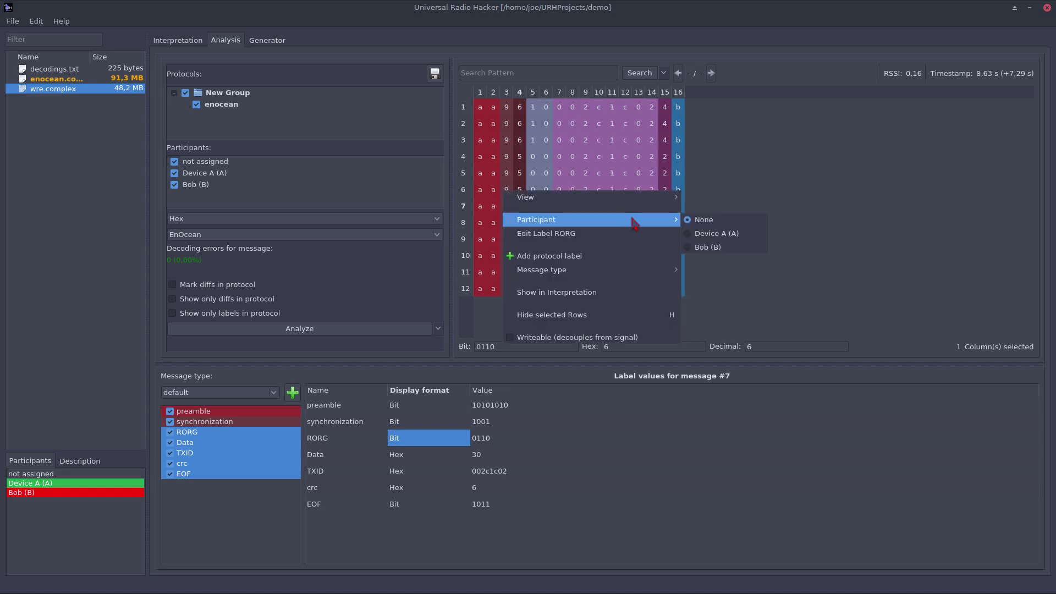
mouse_move(632, 270)
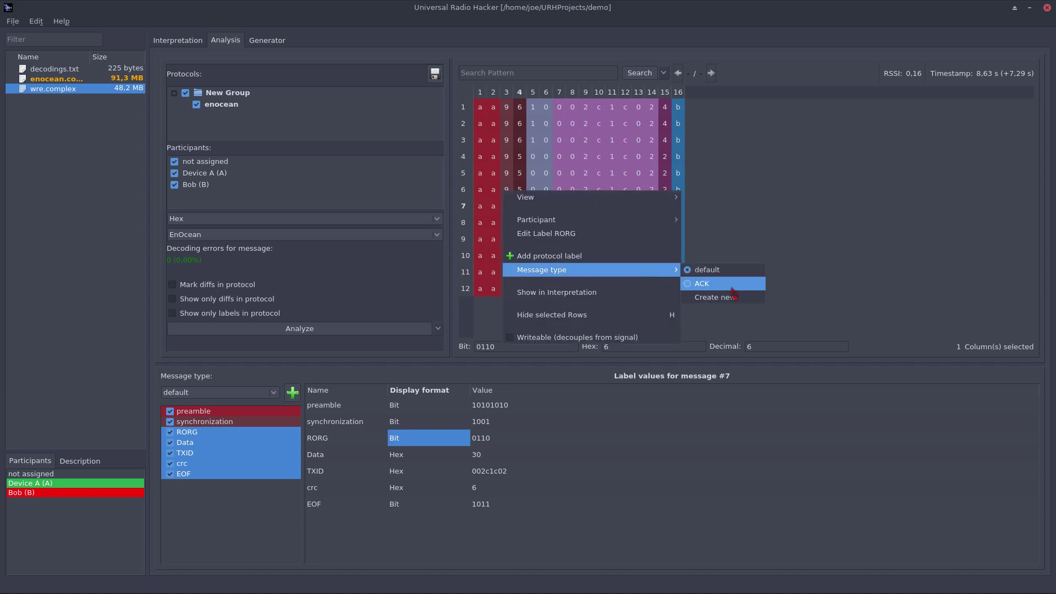
left_click(726, 285)
Reselect message 7 and reopen its Message type submenu to check the assignment.
left_click(536, 177)
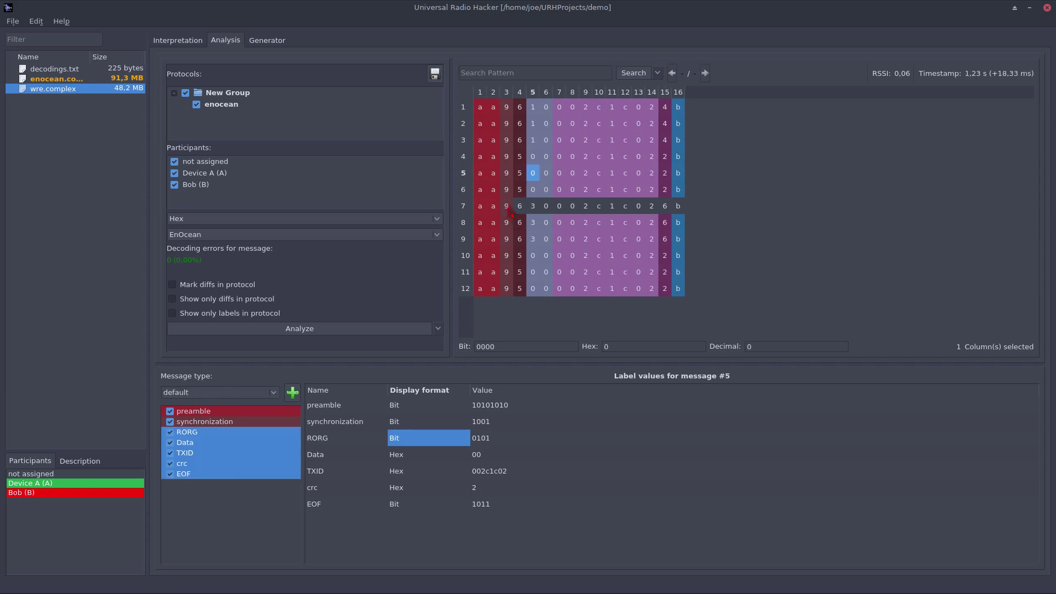
left_click(508, 208)
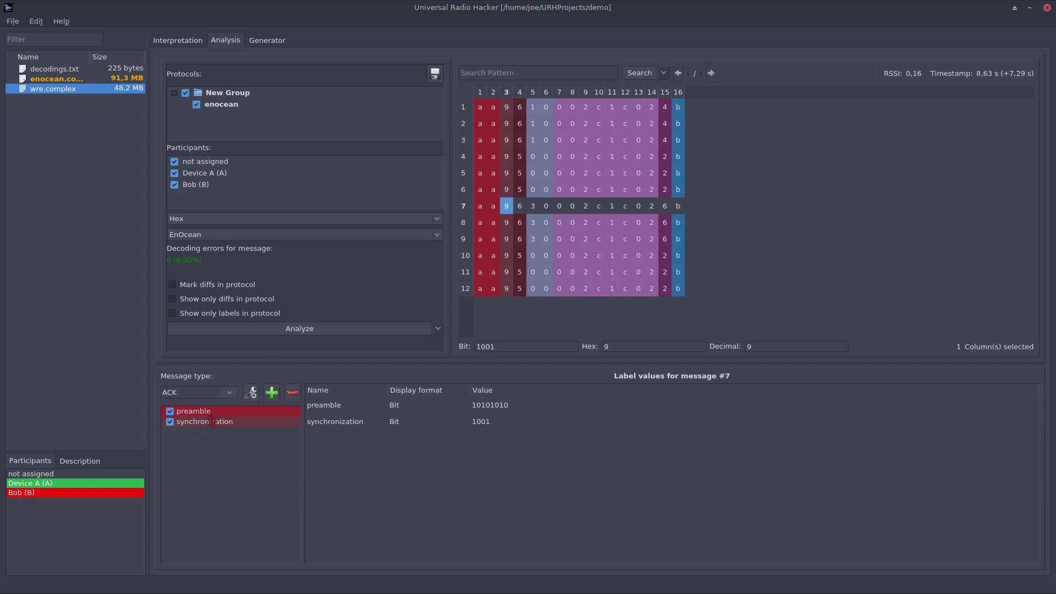
right_click(511, 206)
mouse_move(601, 267)
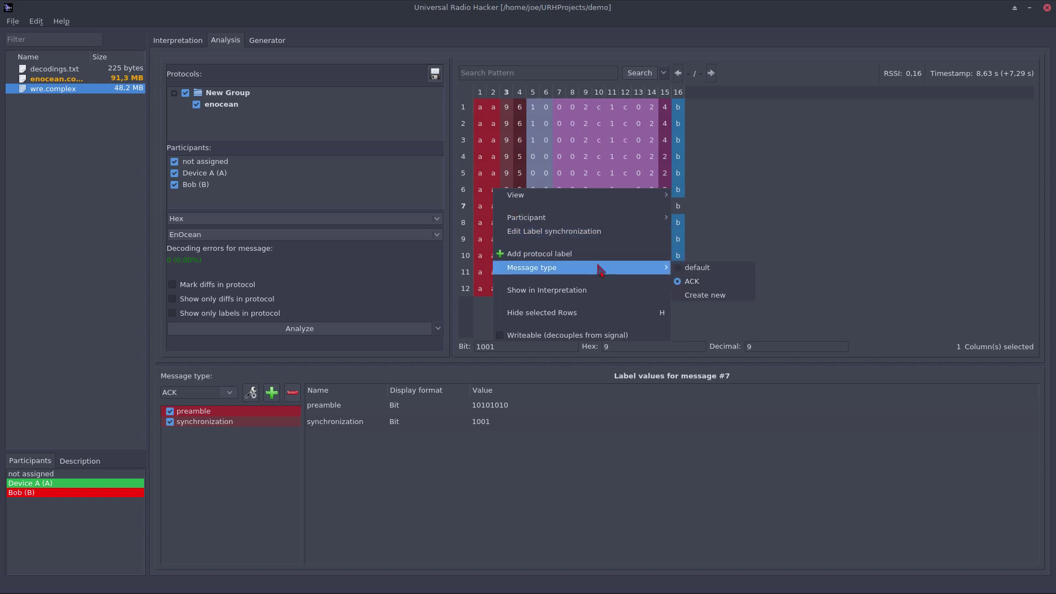
left_click(706, 268)
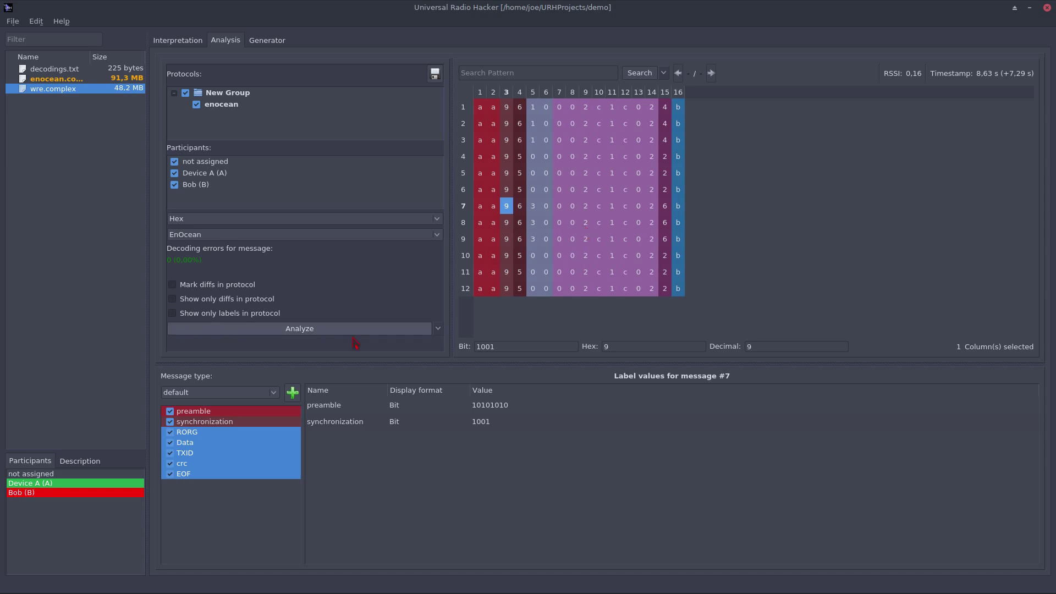
Select the ACK message type and open its settings.
left_click(292, 392)
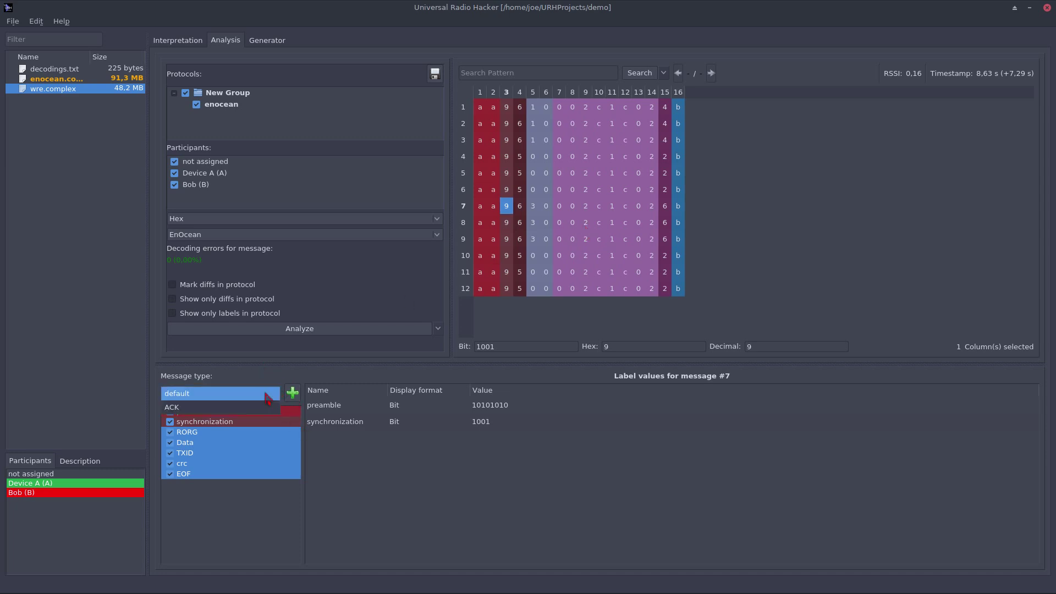
type("ACK")
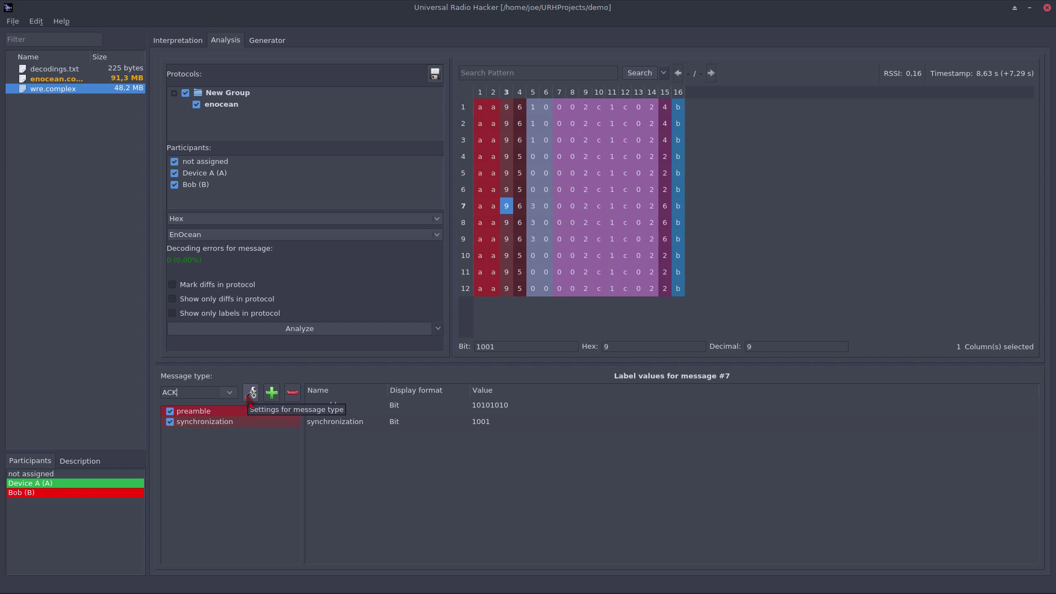
left_click(251, 393)
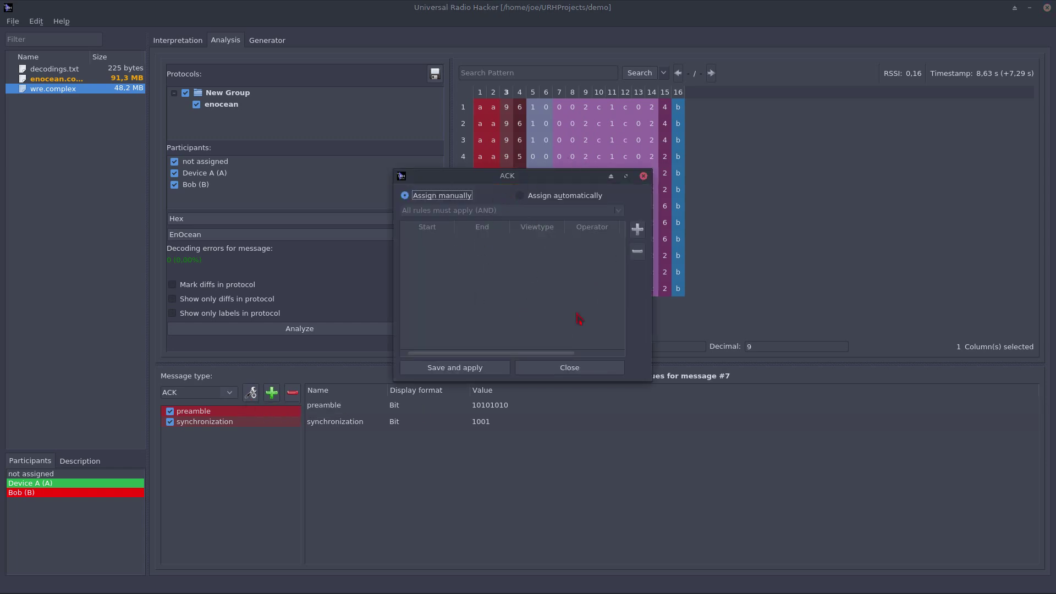
Try automatic assignment with a new rule, then revert to manual assignment and close without saving.
left_click(551, 199)
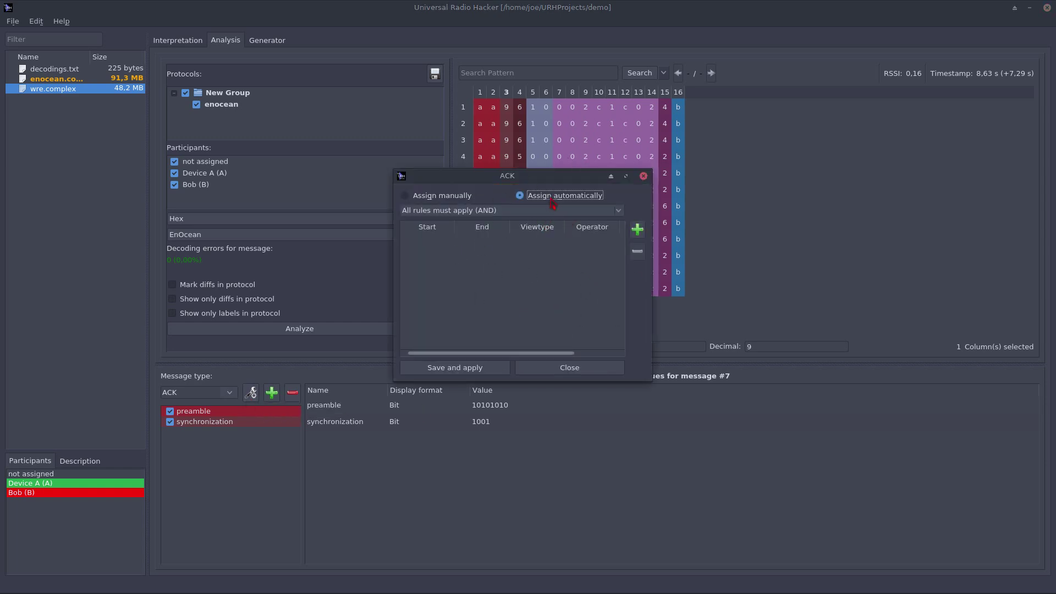
left_click(637, 230)
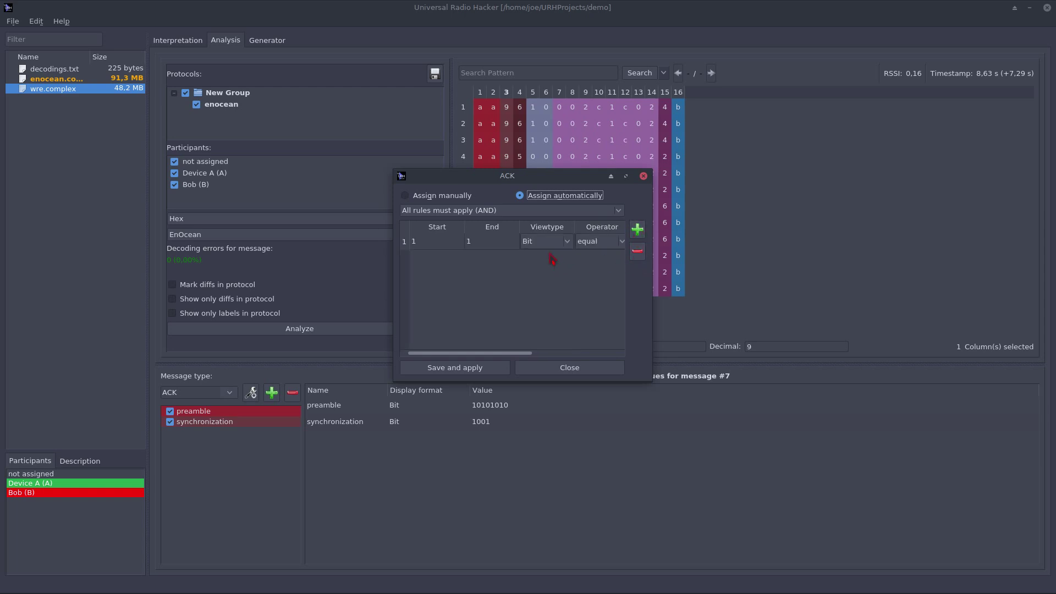
left_click(500, 355)
left_click_drag(501, 358, 473, 355)
left_click(451, 195)
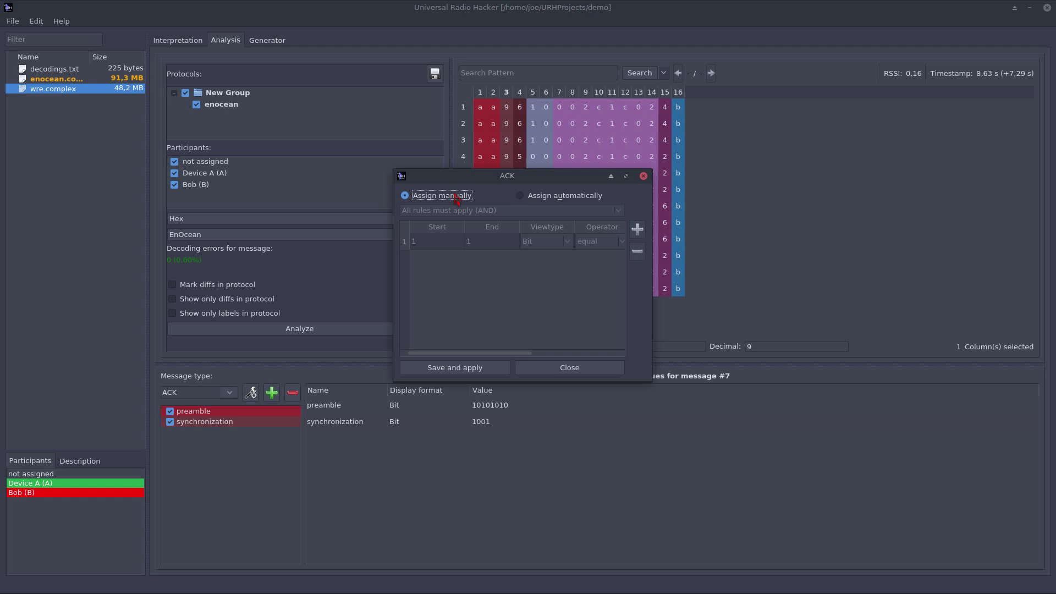
left_click(541, 367)
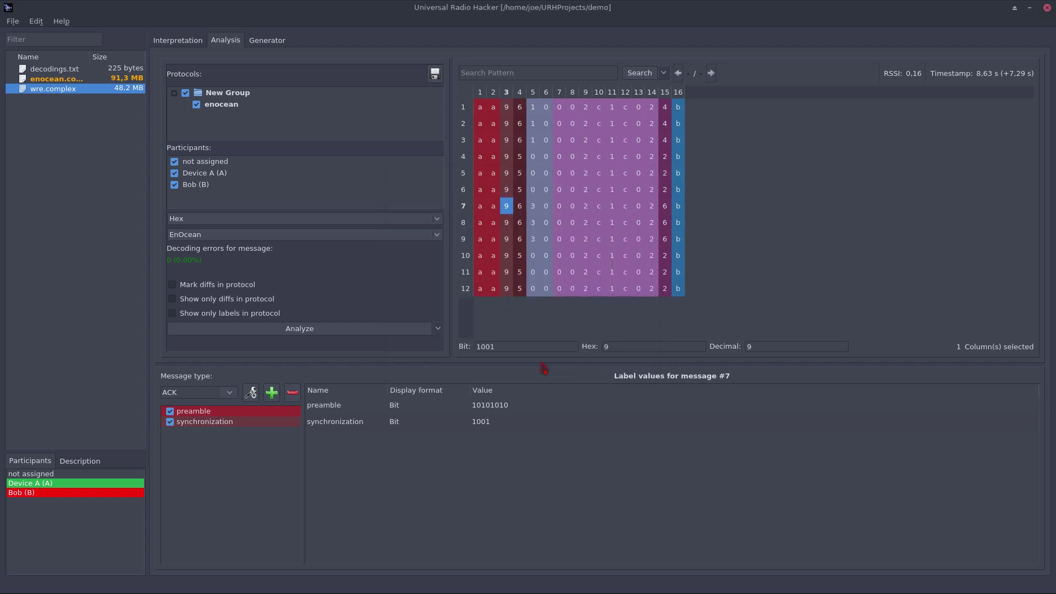
Switch back to the default message type and select message 3, column 8.
left_click(225, 399)
left_click(220, 381)
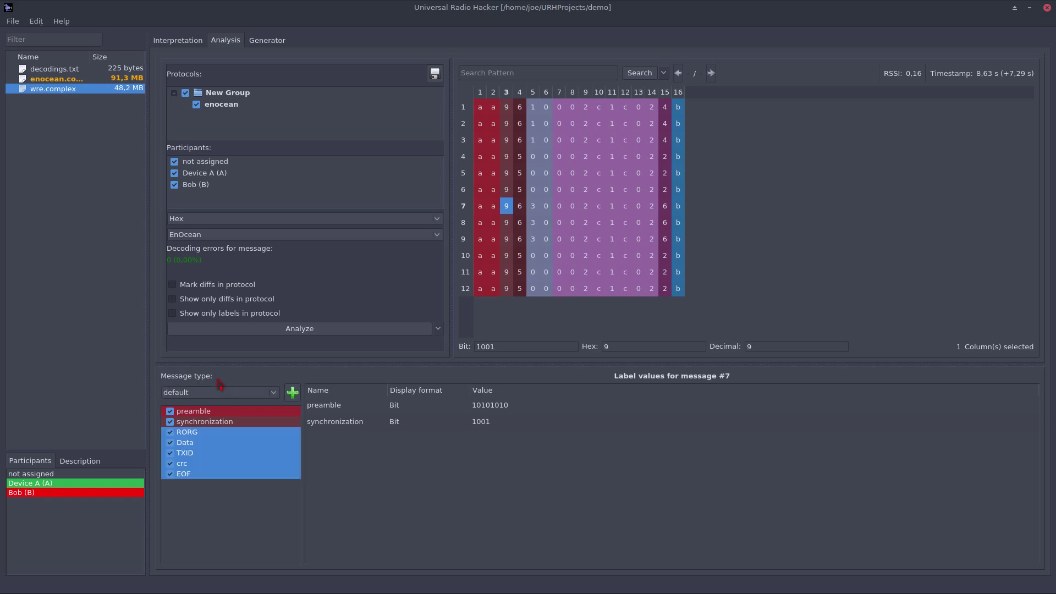
left_click(507, 156)
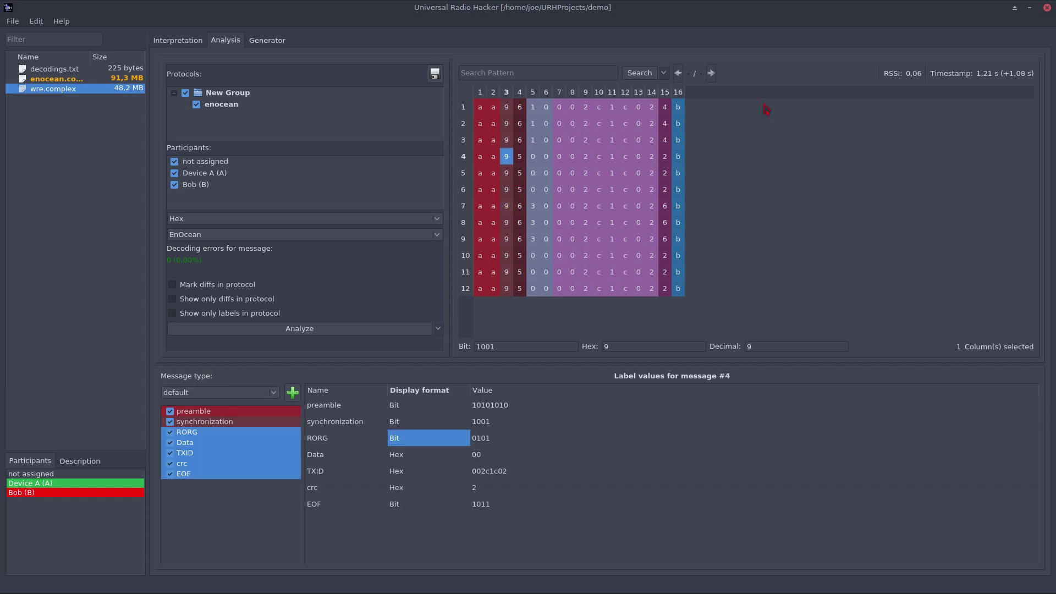
key("Up")
key("Up")
key("Down")
key("Right")
key("Right")
key("Right")
key("Right")
key("Right")
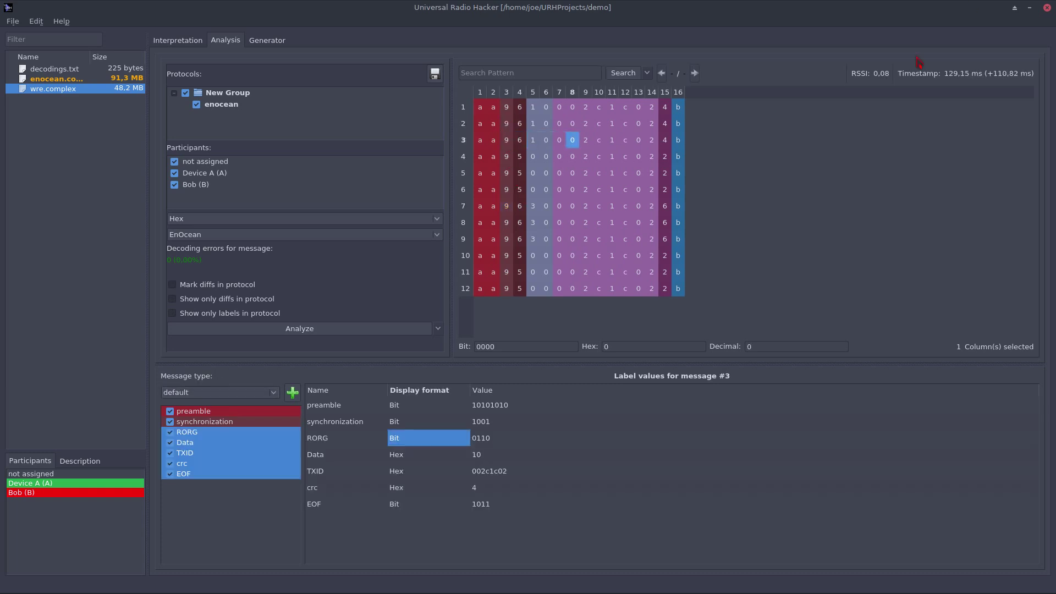